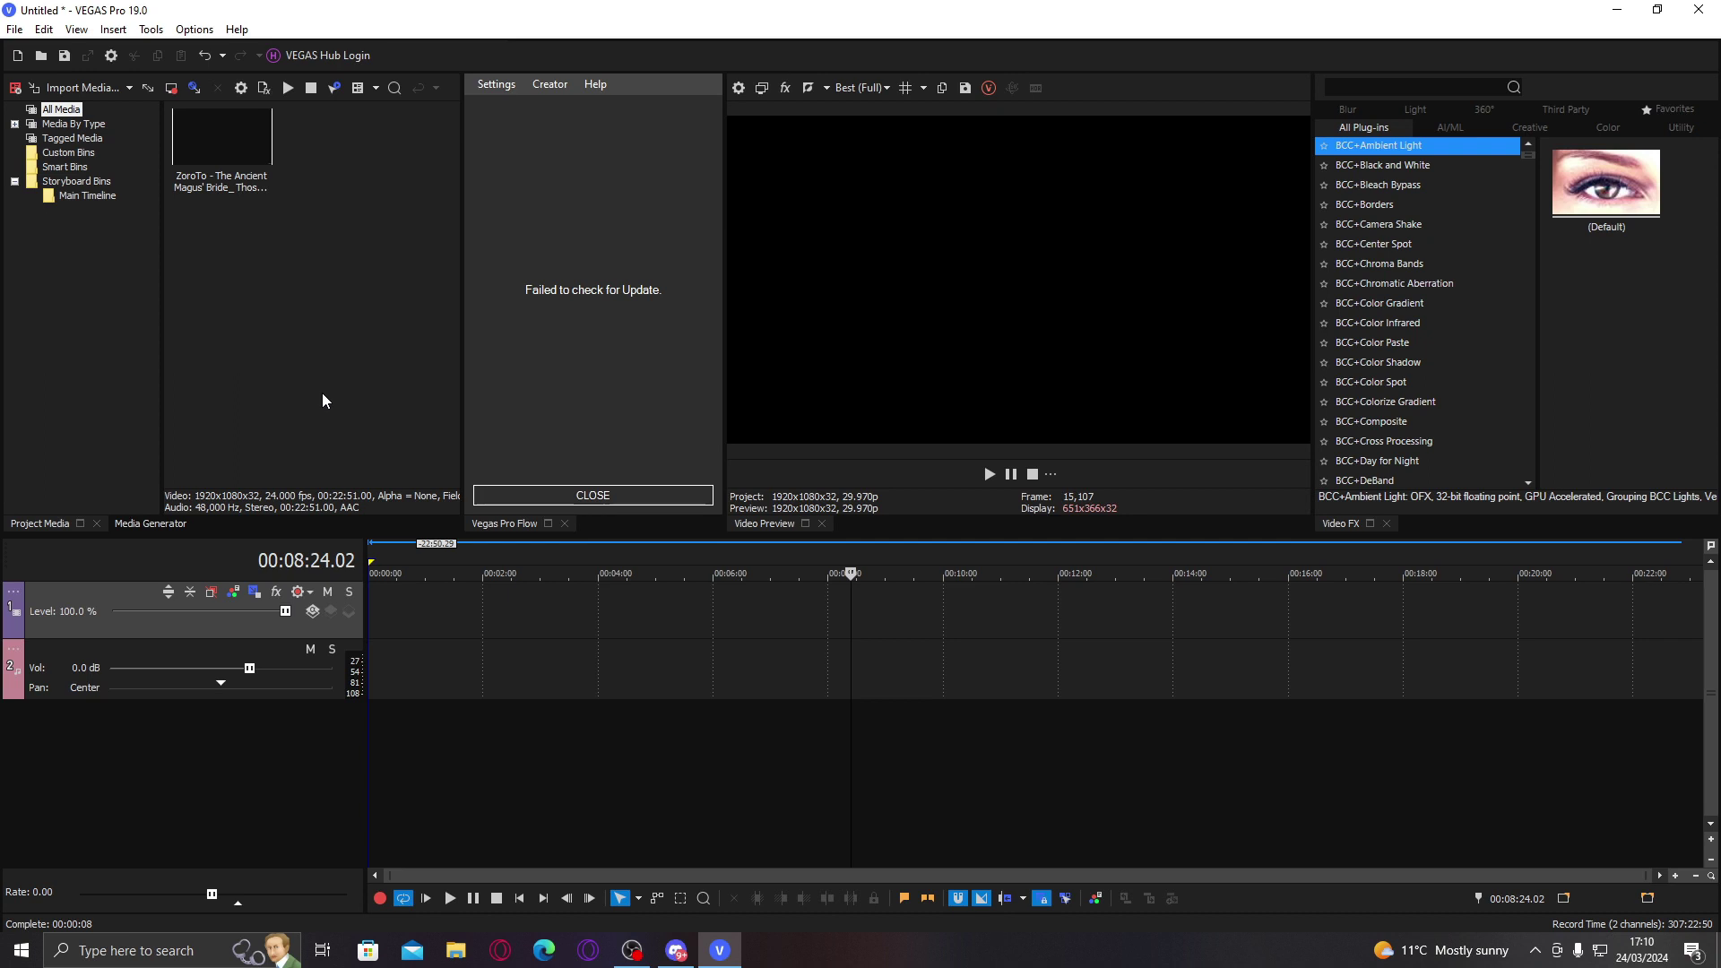
Step: Dismiss the Vegas Pro Flow update notice and place the ZoroTo clip at the timeline start, keeping the existing project video settings
click(402, 643)
scroll(402, 643, up, 2)
click(378, 617)
scroll(373, 613, up, 2)
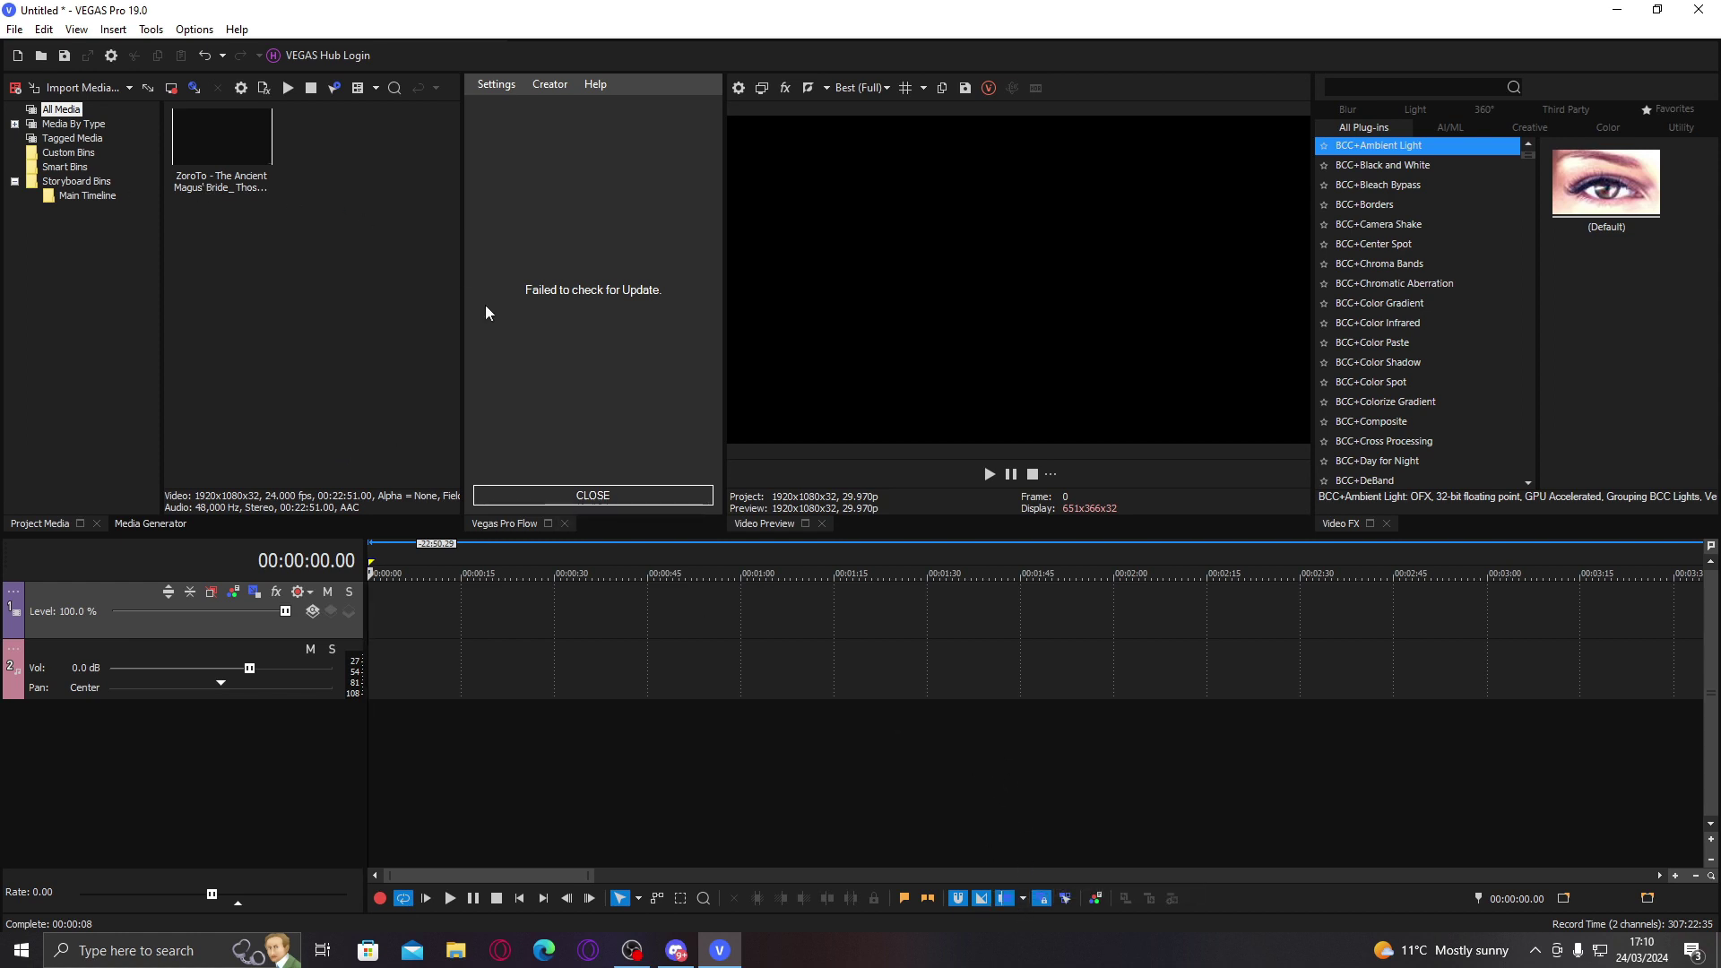
click(541, 496)
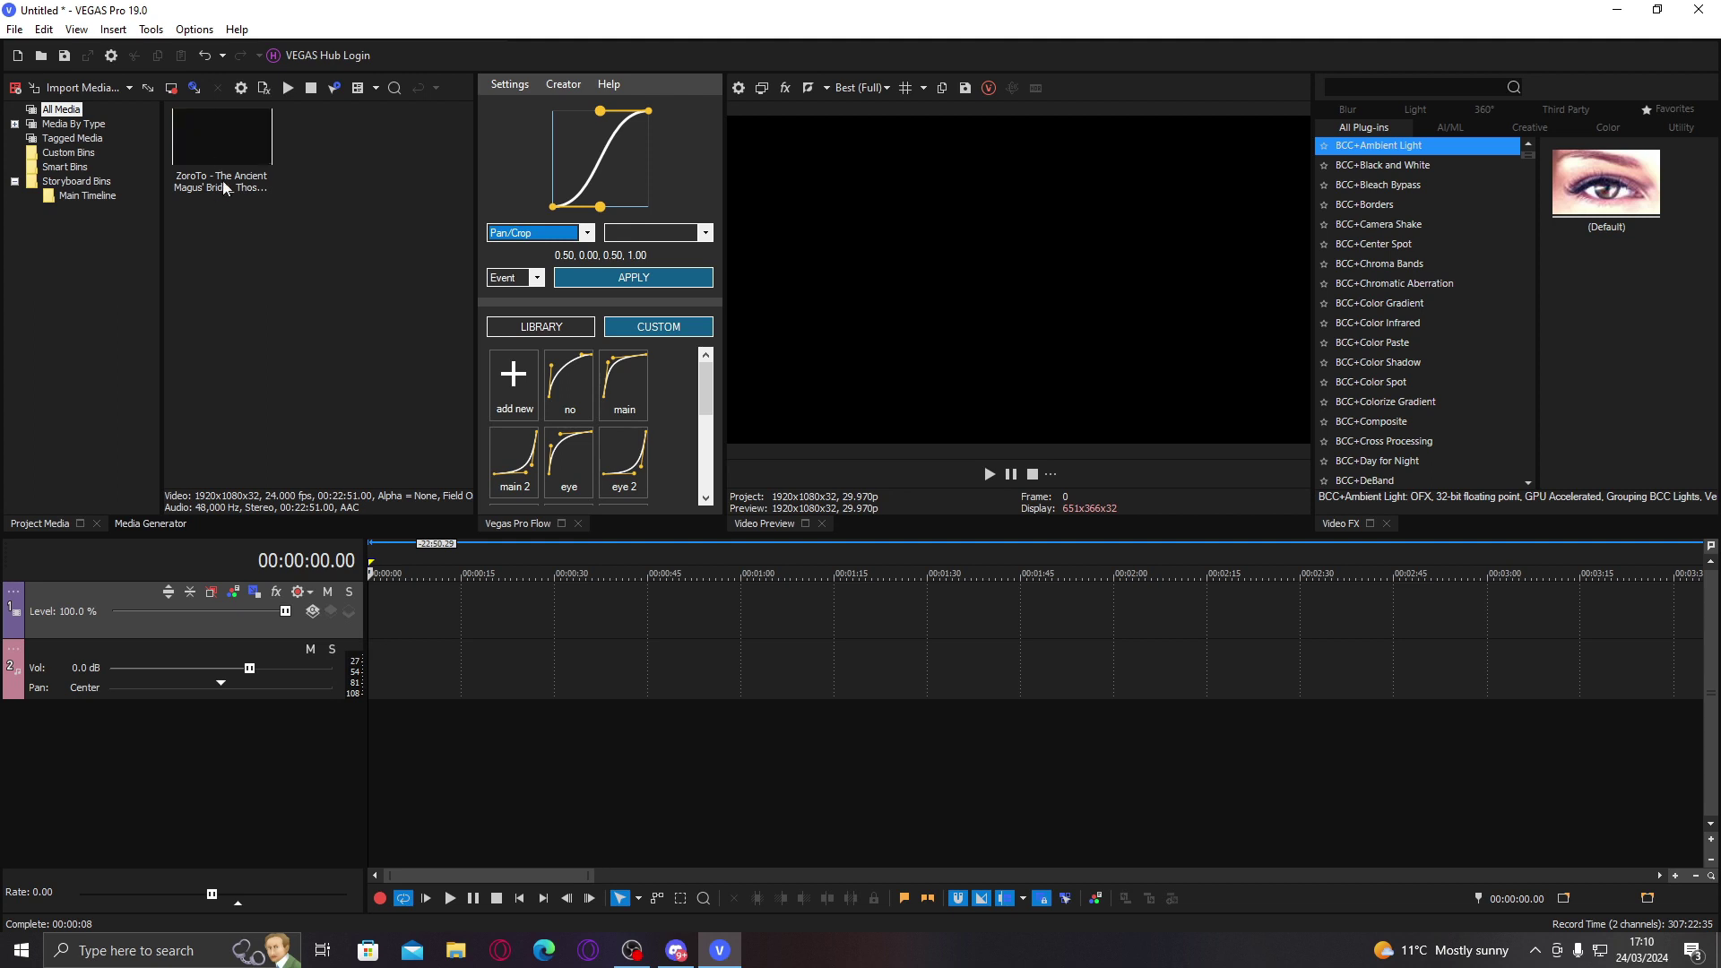
drag(224, 179, 409, 574)
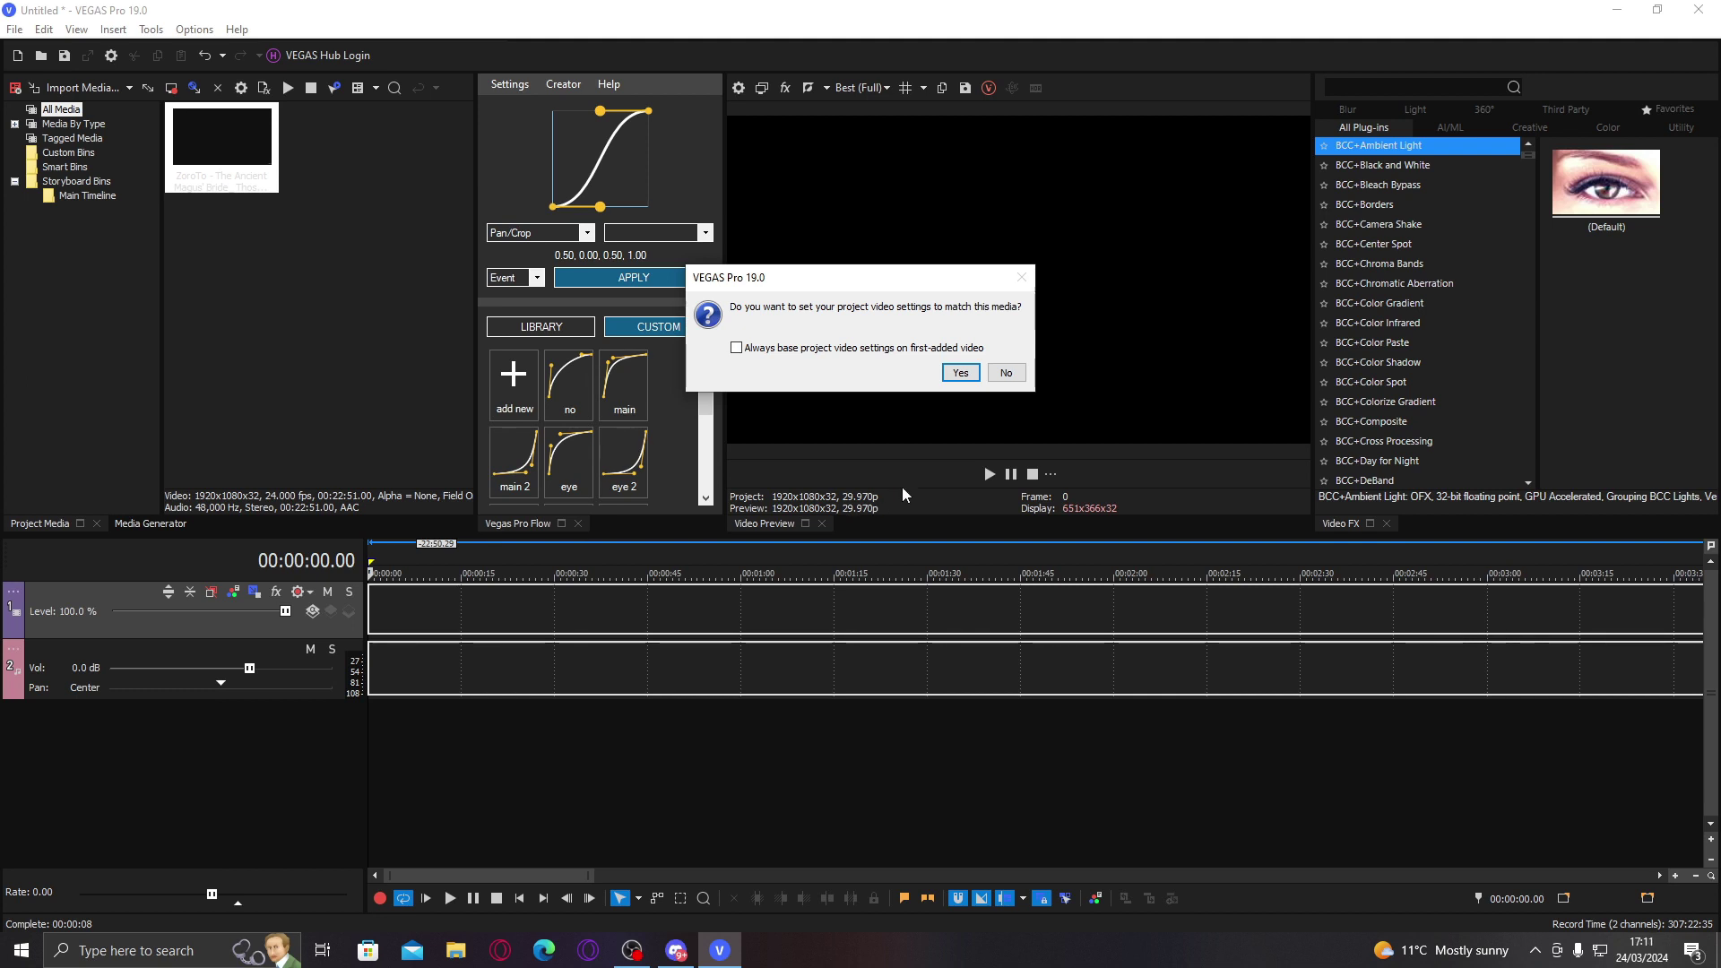
click(1006, 373)
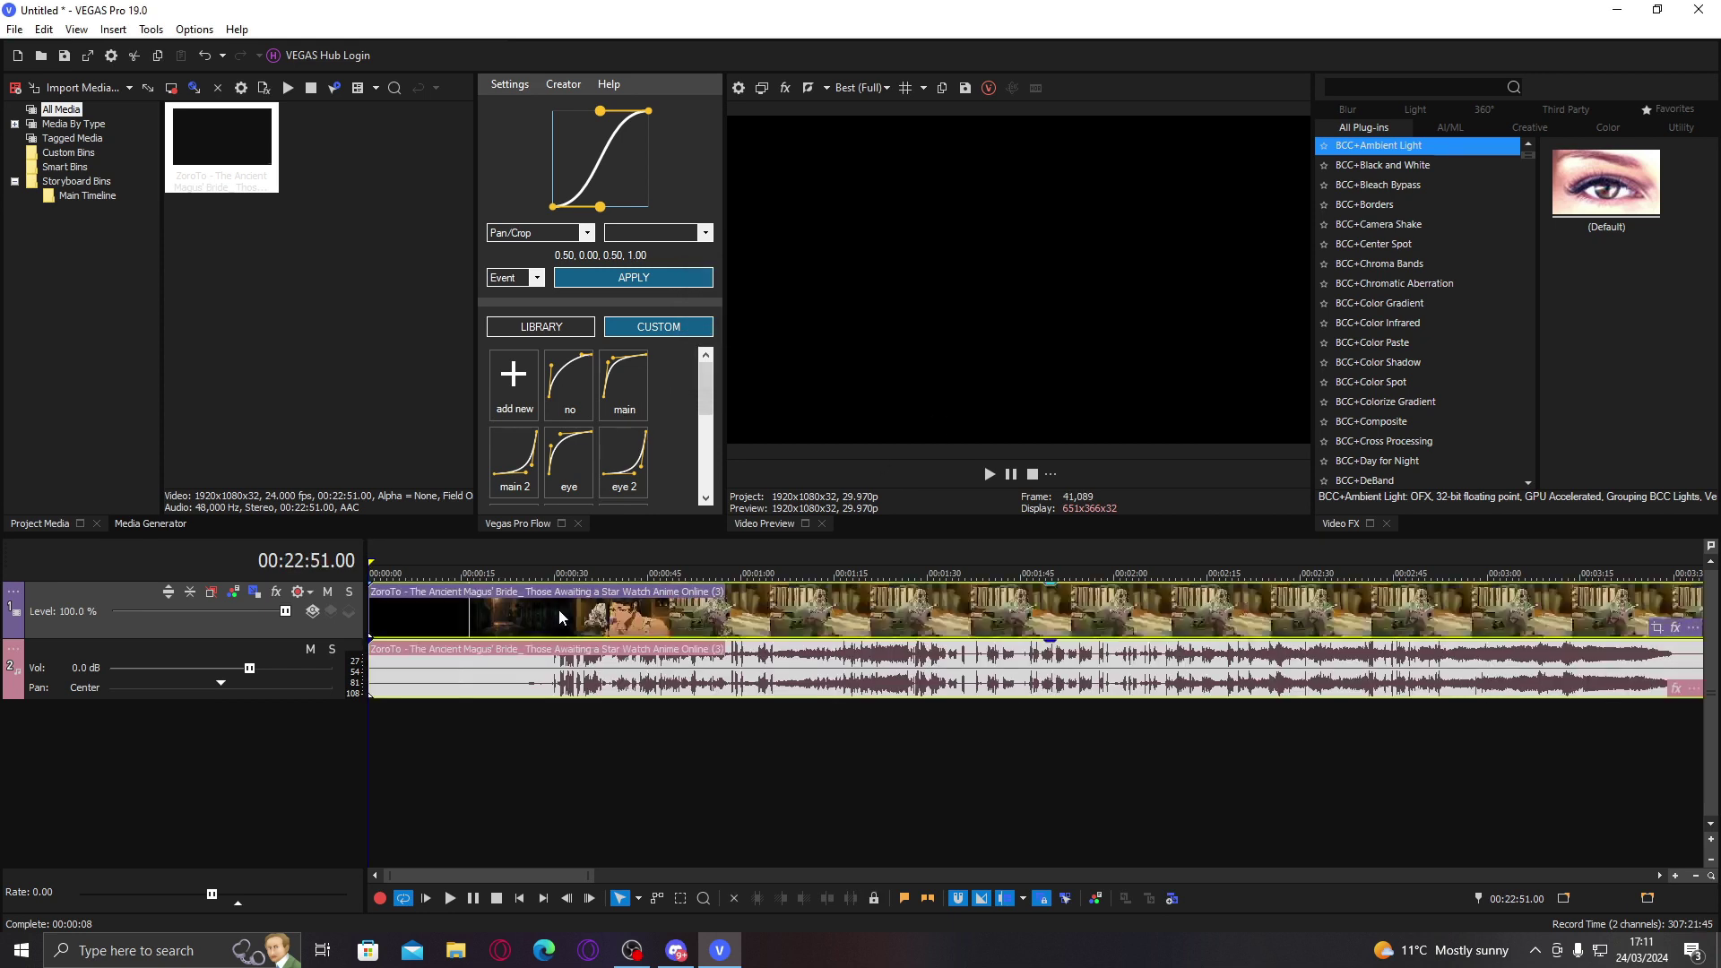
Step: Look through the episode on the timeline to find a close-up shot of the red-haired girl
click(826, 609)
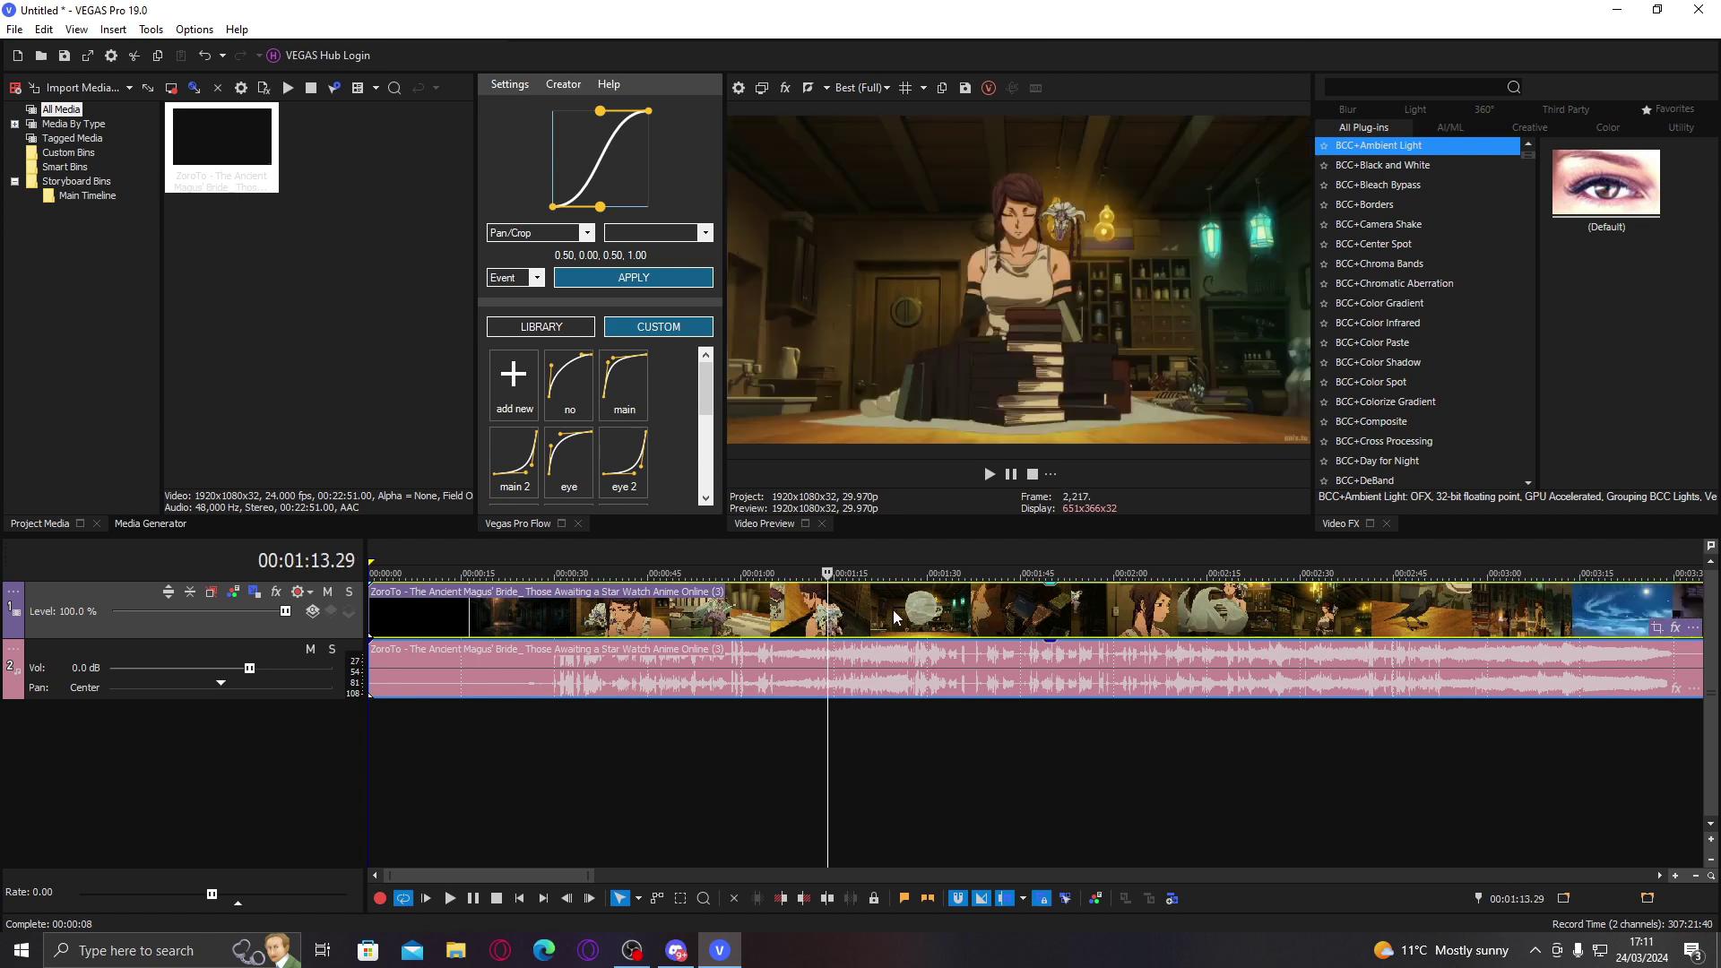
click(1019, 707)
click(1100, 623)
click(1129, 662)
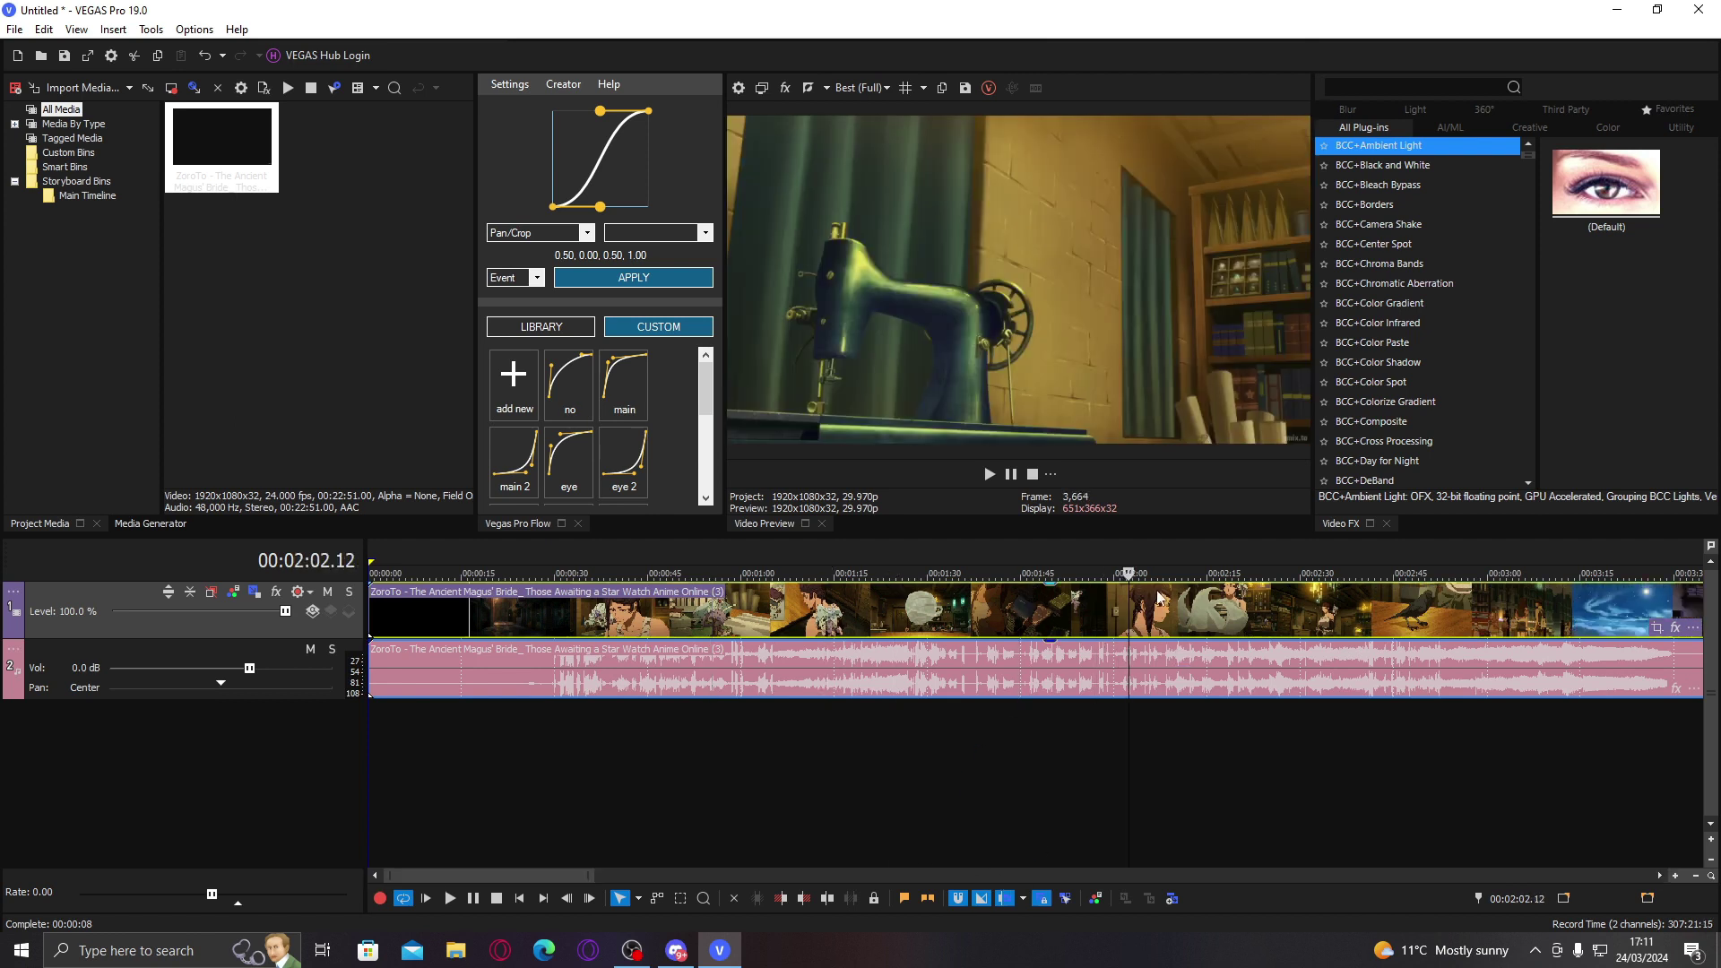
click(1168, 617)
click(1227, 619)
click(1243, 620)
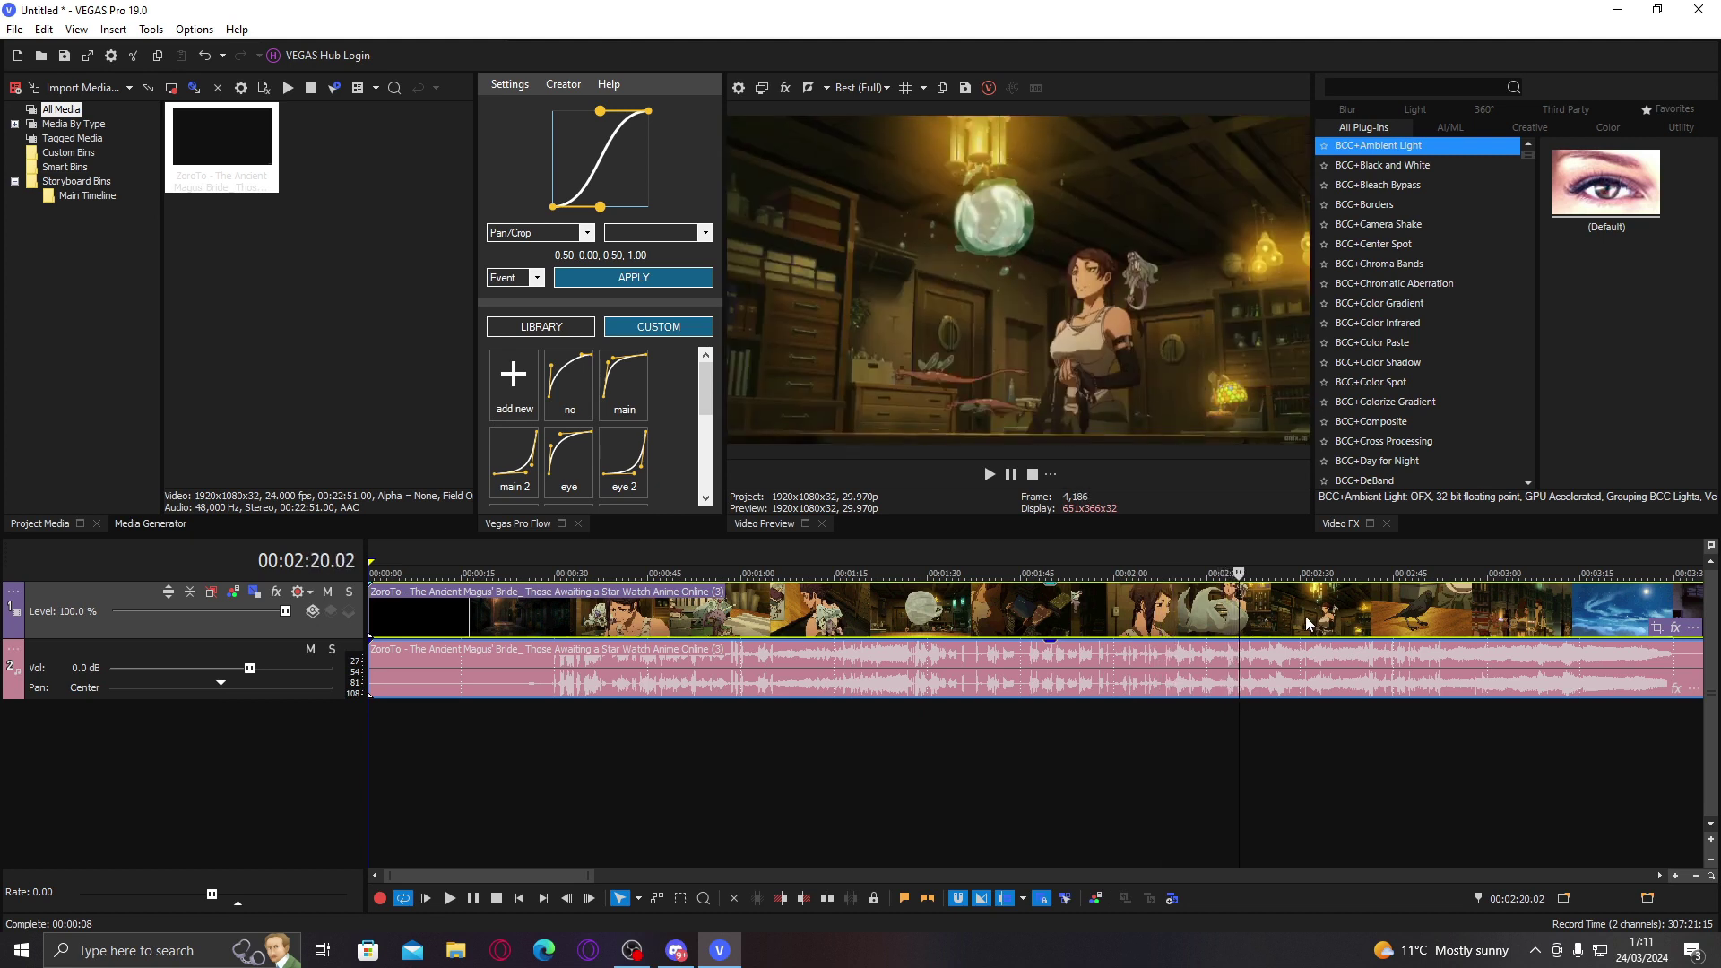
click(1317, 621)
click(1381, 622)
click(1441, 626)
click(1457, 627)
scroll(1434, 626, down, 1)
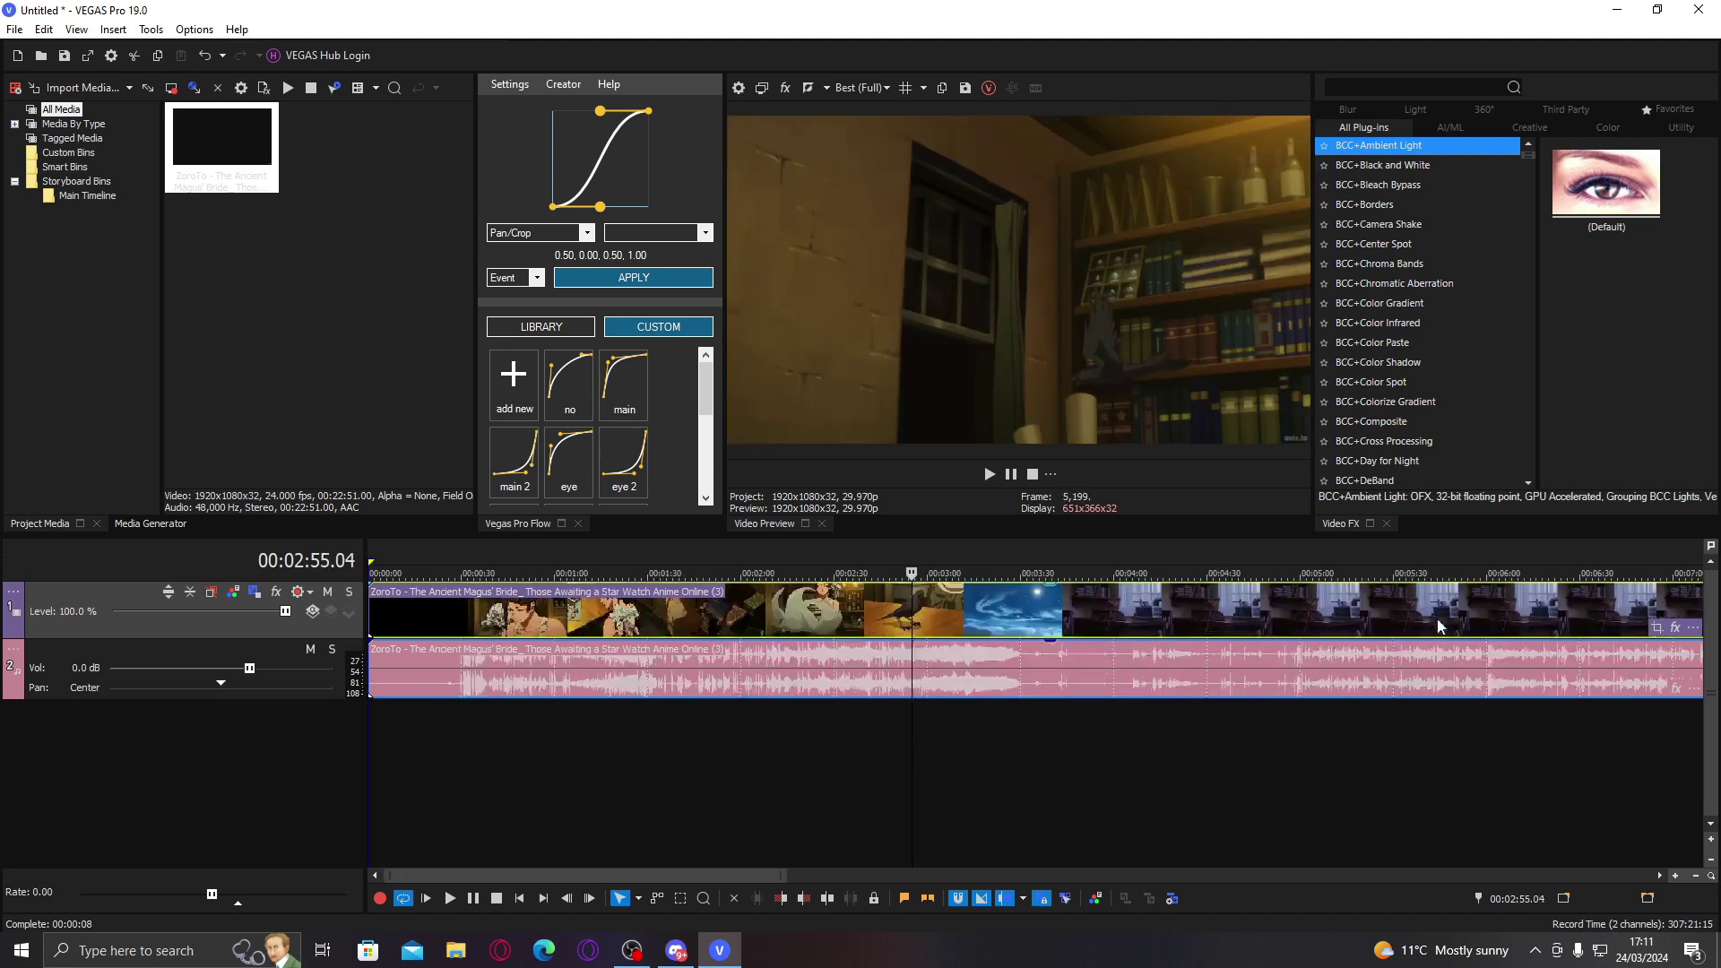
click(922, 625)
click(979, 627)
click(1095, 627)
scroll(1095, 628, down, 1)
click(864, 626)
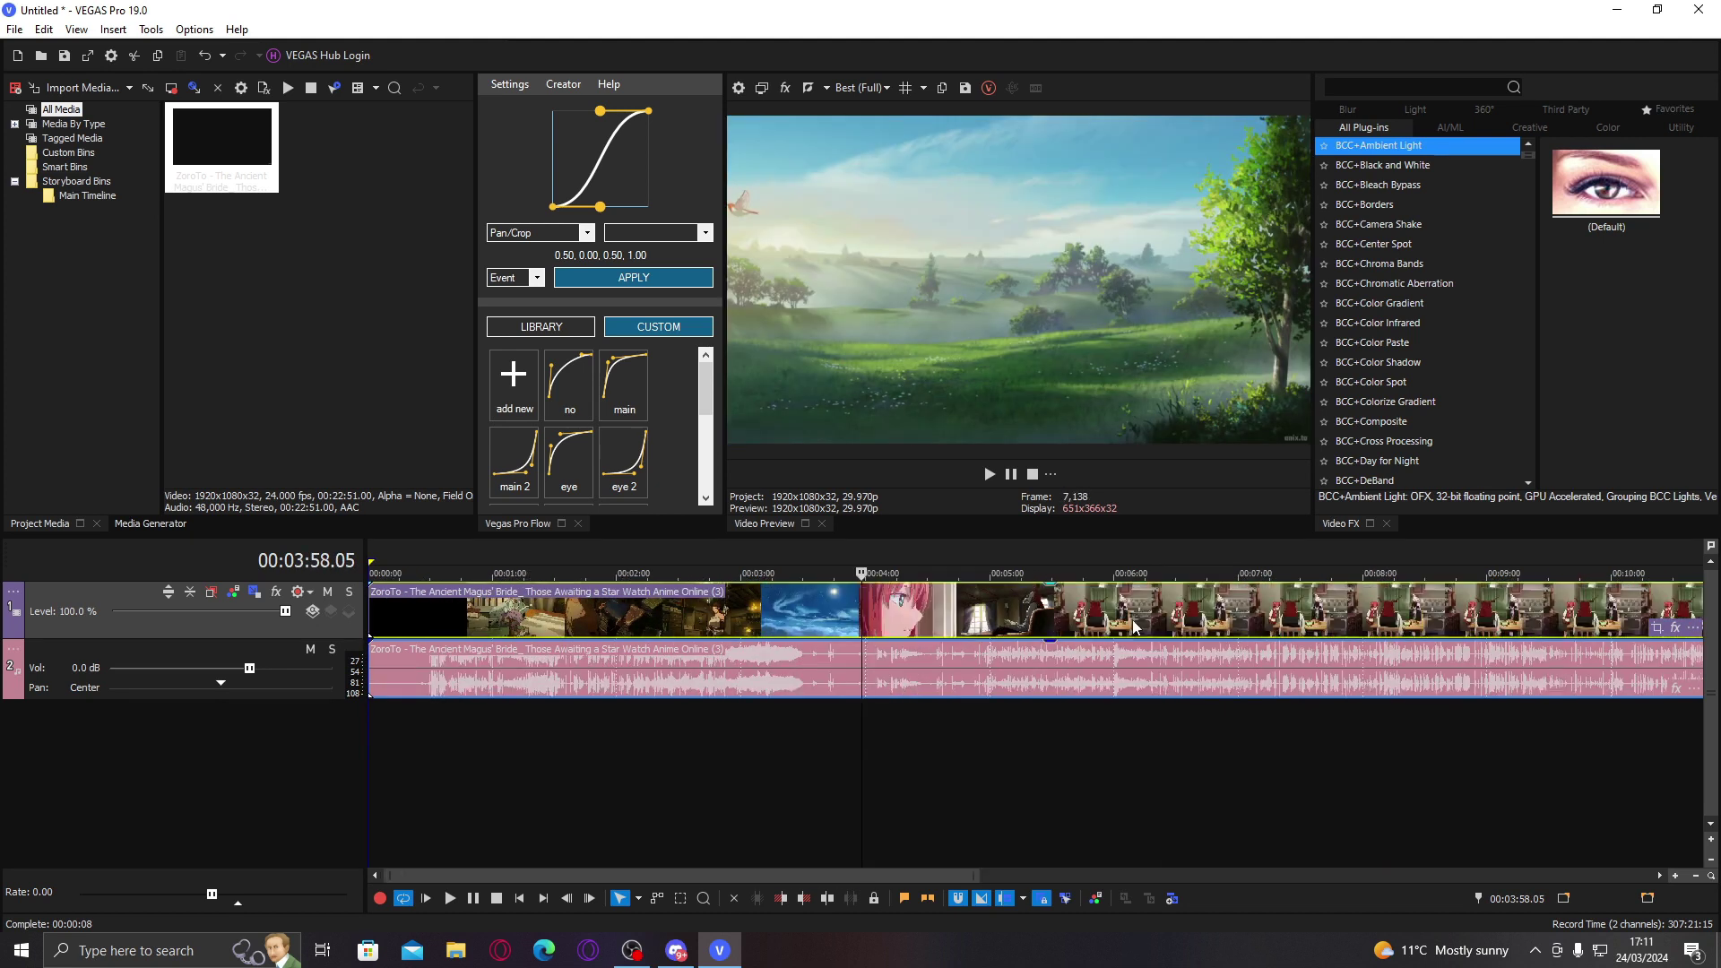
Step: Trim the clip's start to the red-haired girl's profile close-up at 00:04:00.28
key(Right)
key(Right)
key(Left)
key(Left)
key(Left)
key(Left)
key(Left)
click(866, 632)
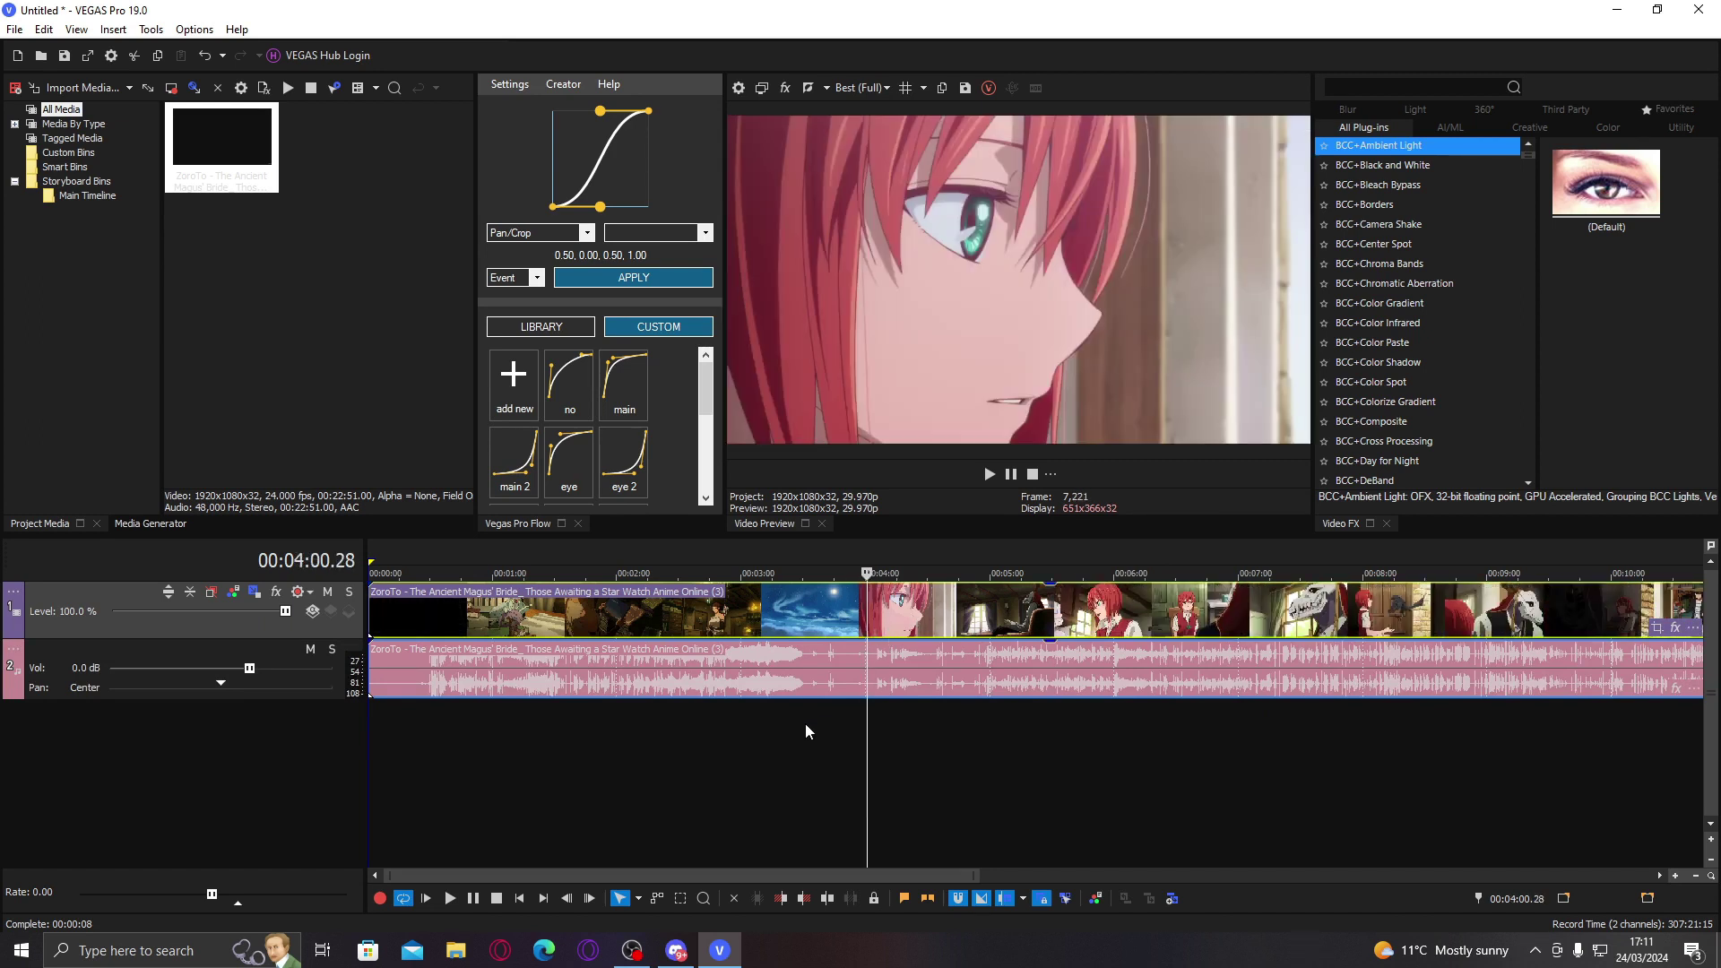
click(778, 899)
scroll(585, 726, up, 3)
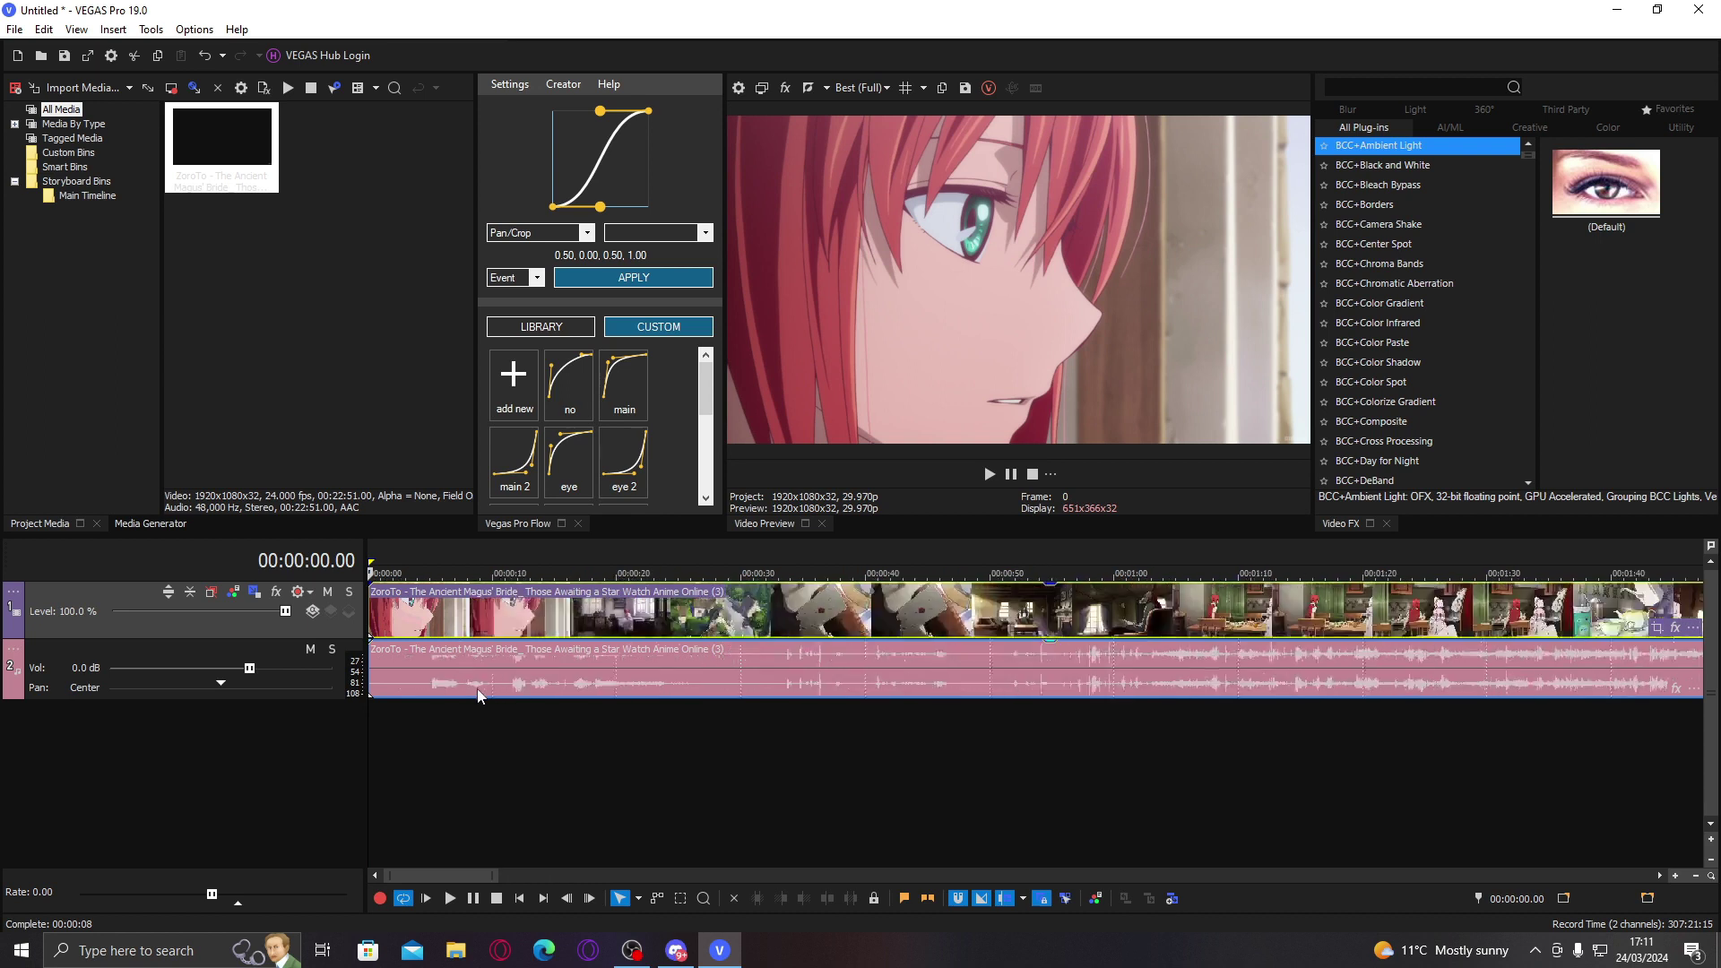
Step: Trim the clip's end at 00:00:03.25 so that only the close-up shot is kept
click(443, 683)
scroll(444, 686, up, 3)
click(488, 668)
key(Right)
key(Right)
key(Right)
key(Right)
key(Right)
key(Right)
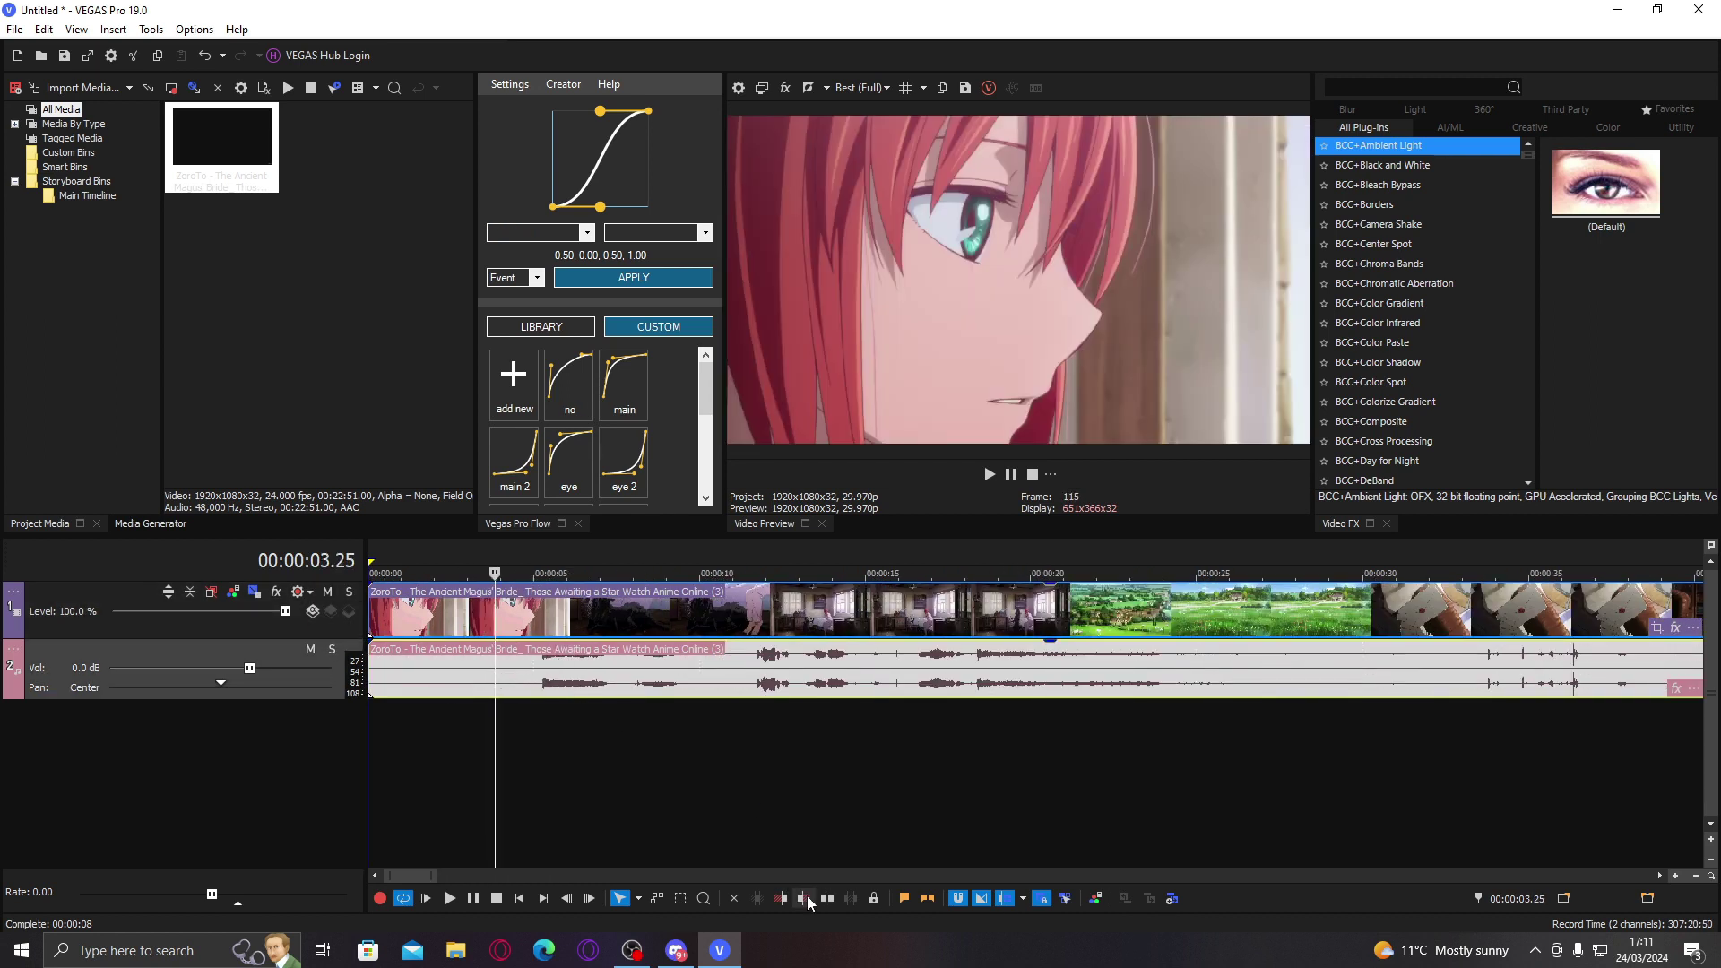
click(801, 900)
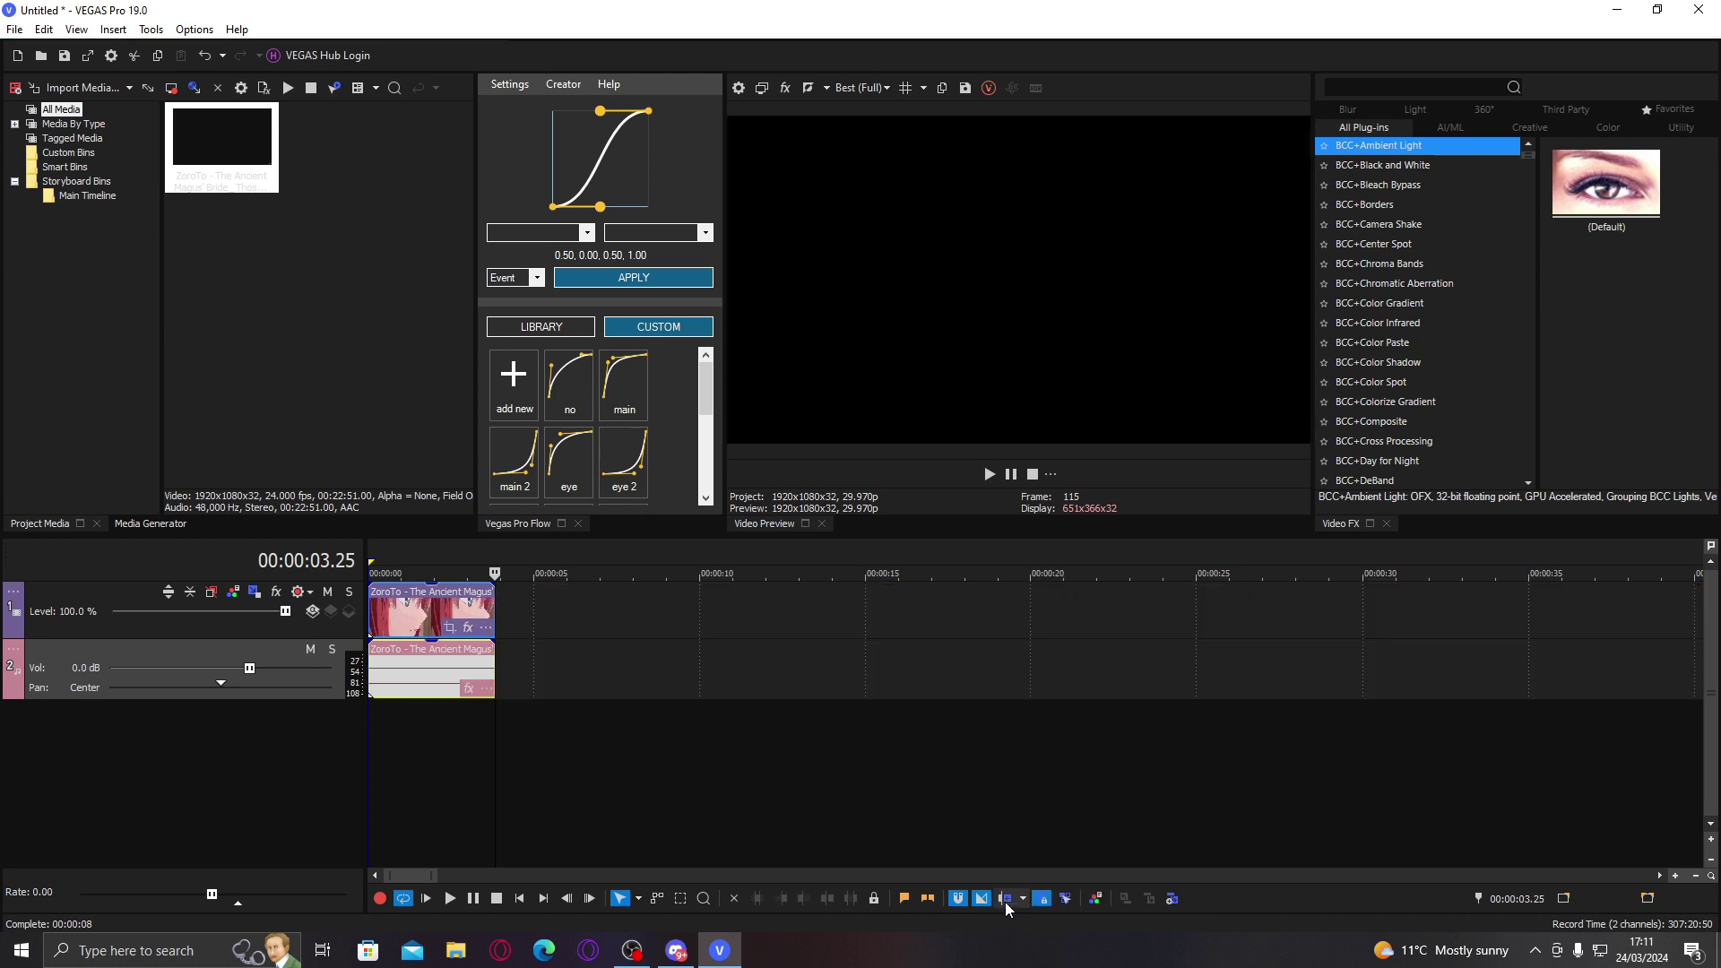
Step: Ungroup the audio from the close-up clip and delete the audio event
click(388, 670)
scroll(431, 667, up, 4)
key(u)
key(Delete)
Step: Create a nested timeline from the clip, saving the parent project as efefa and the nested timeline as h rgs
click(505, 614)
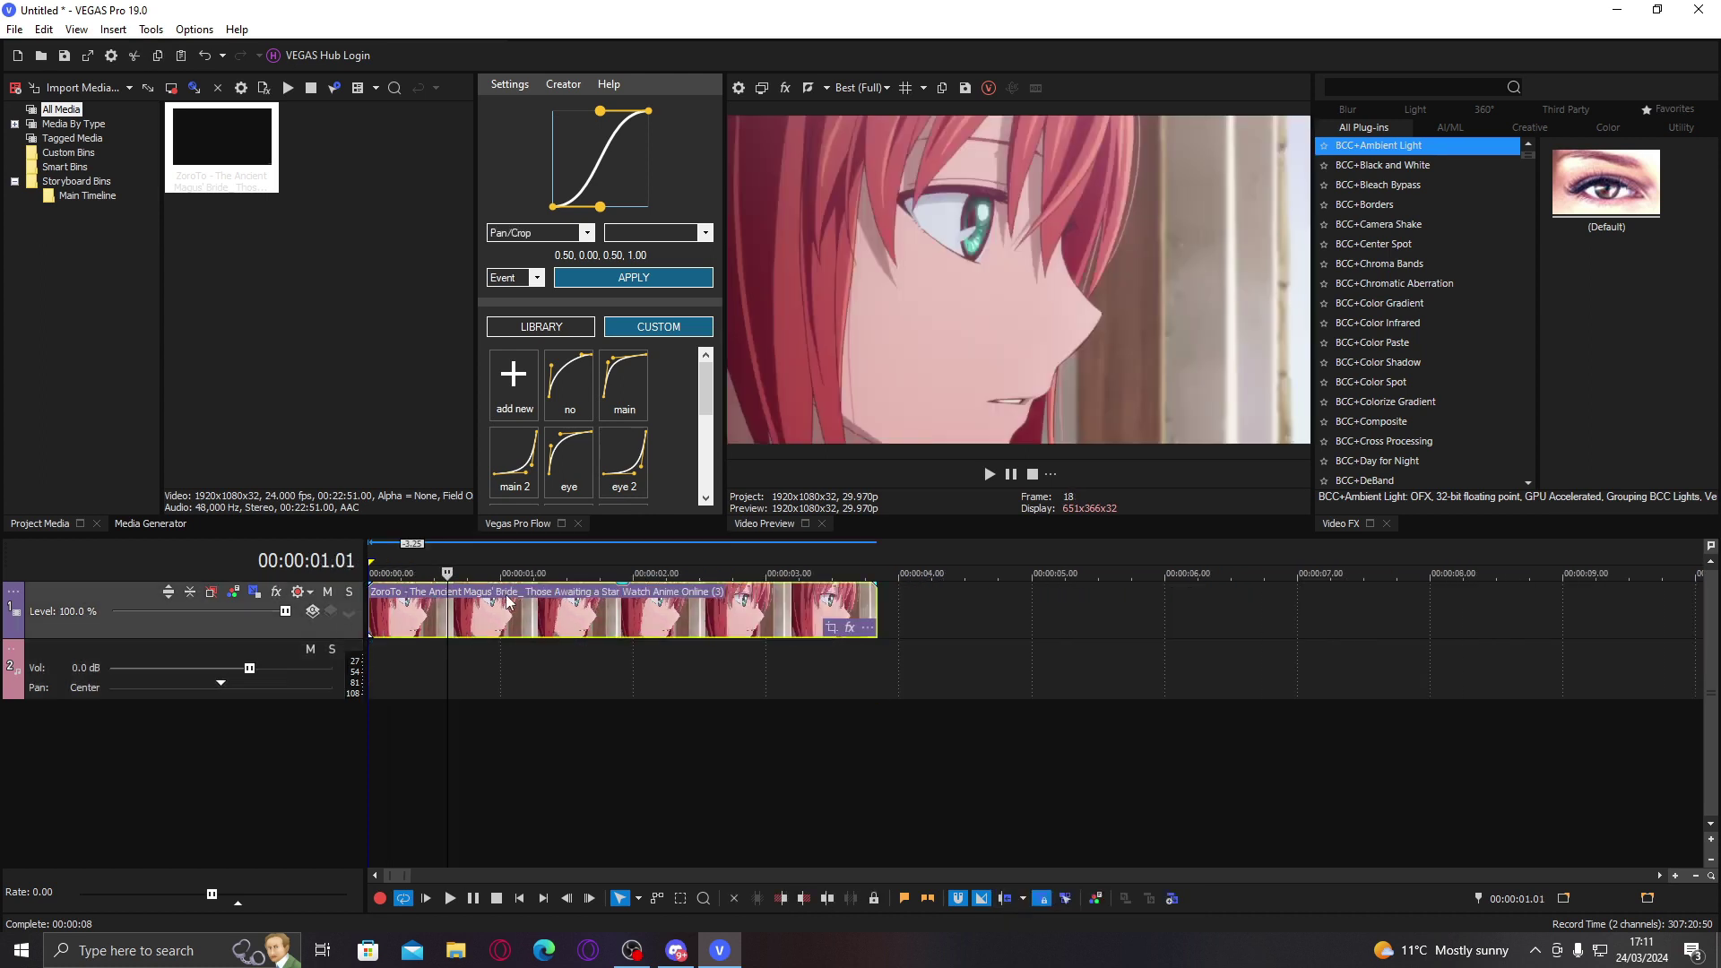
click(1180, 897)
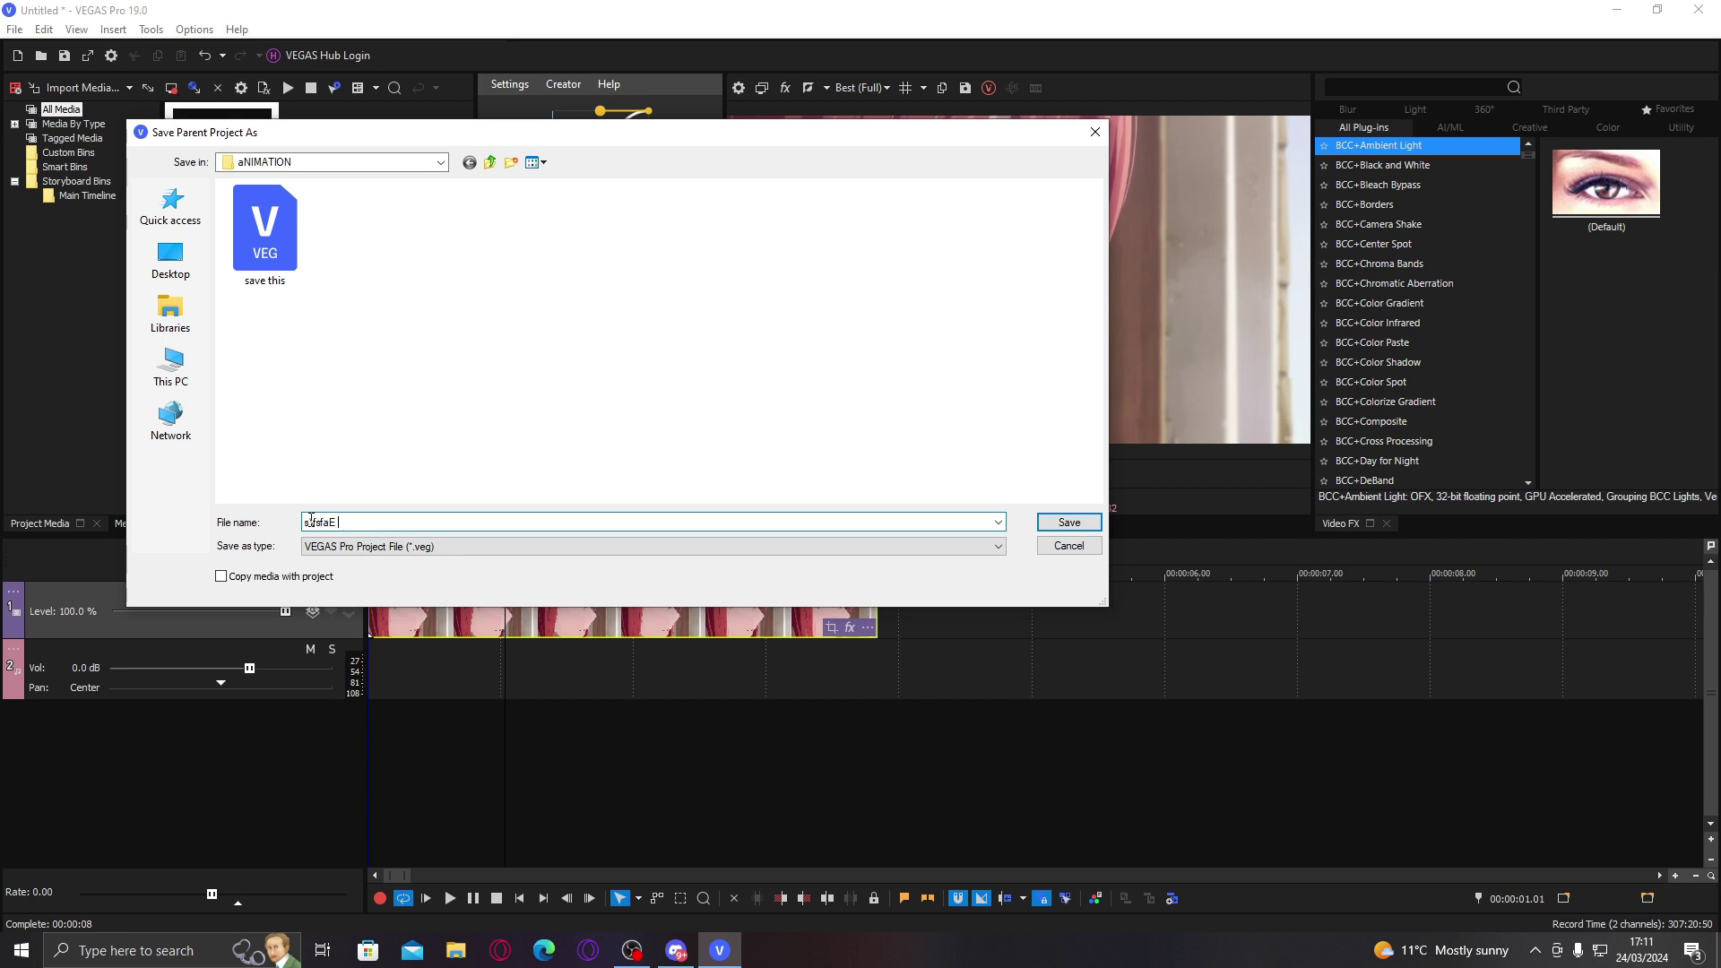
click(1040, 525)
click(977, 498)
text(a)
click(1070, 523)
click(994, 490)
text(efefa)
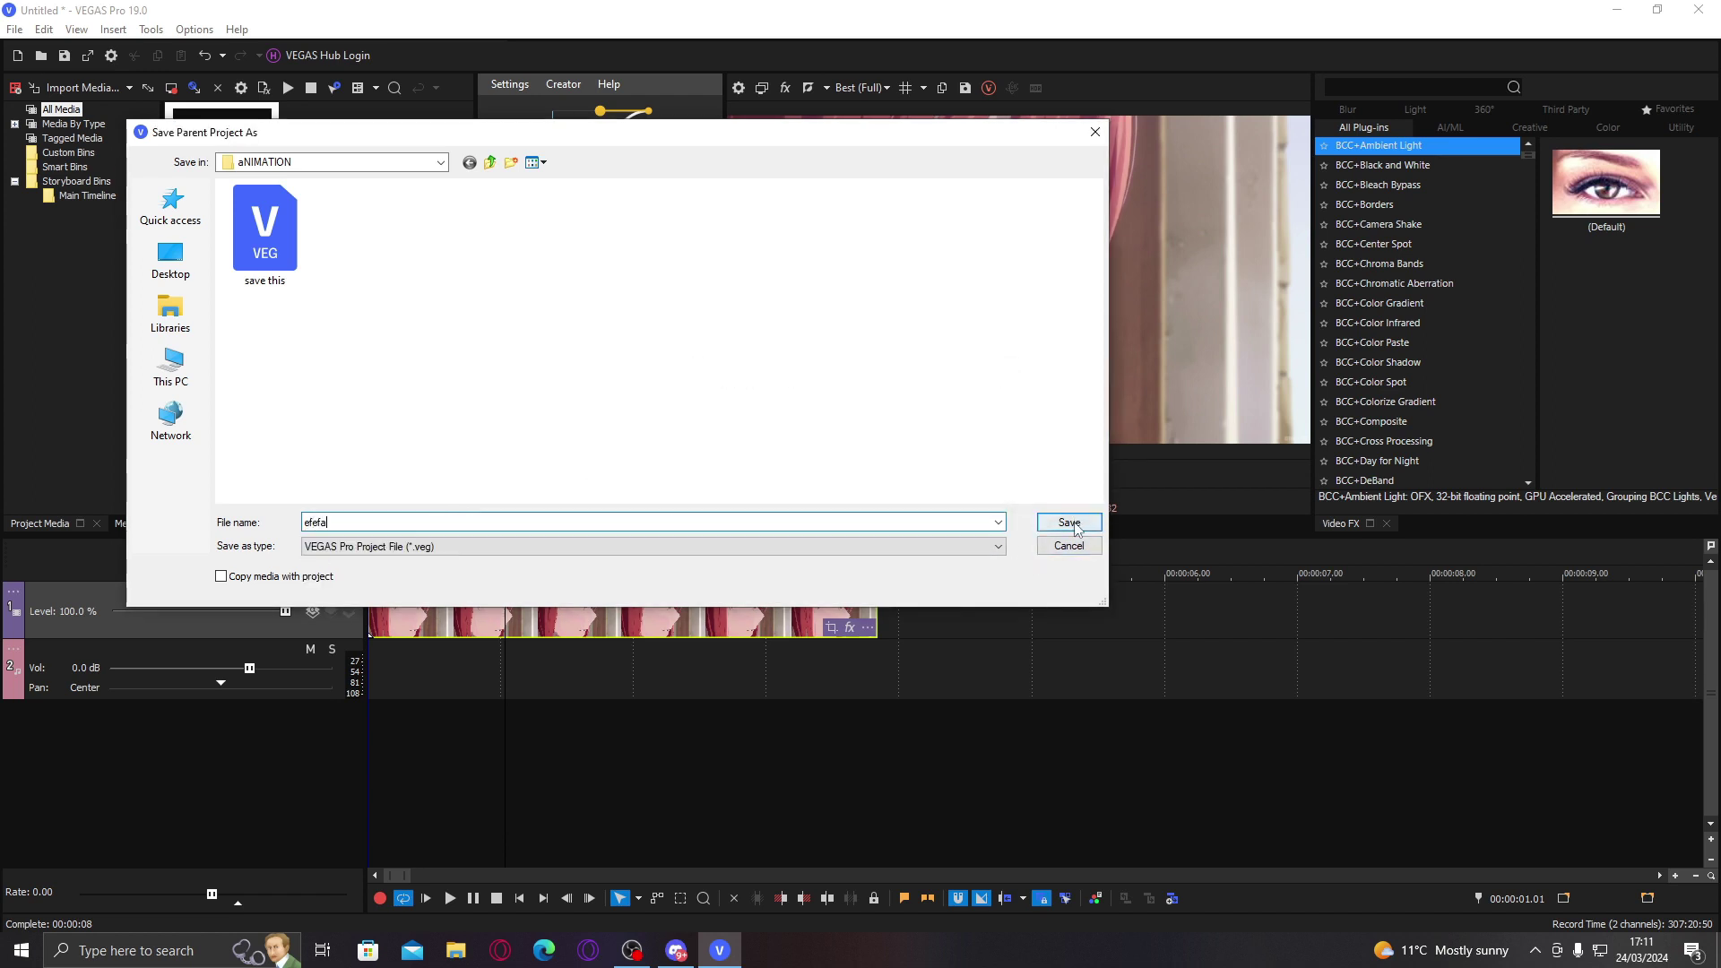
click(1068, 522)
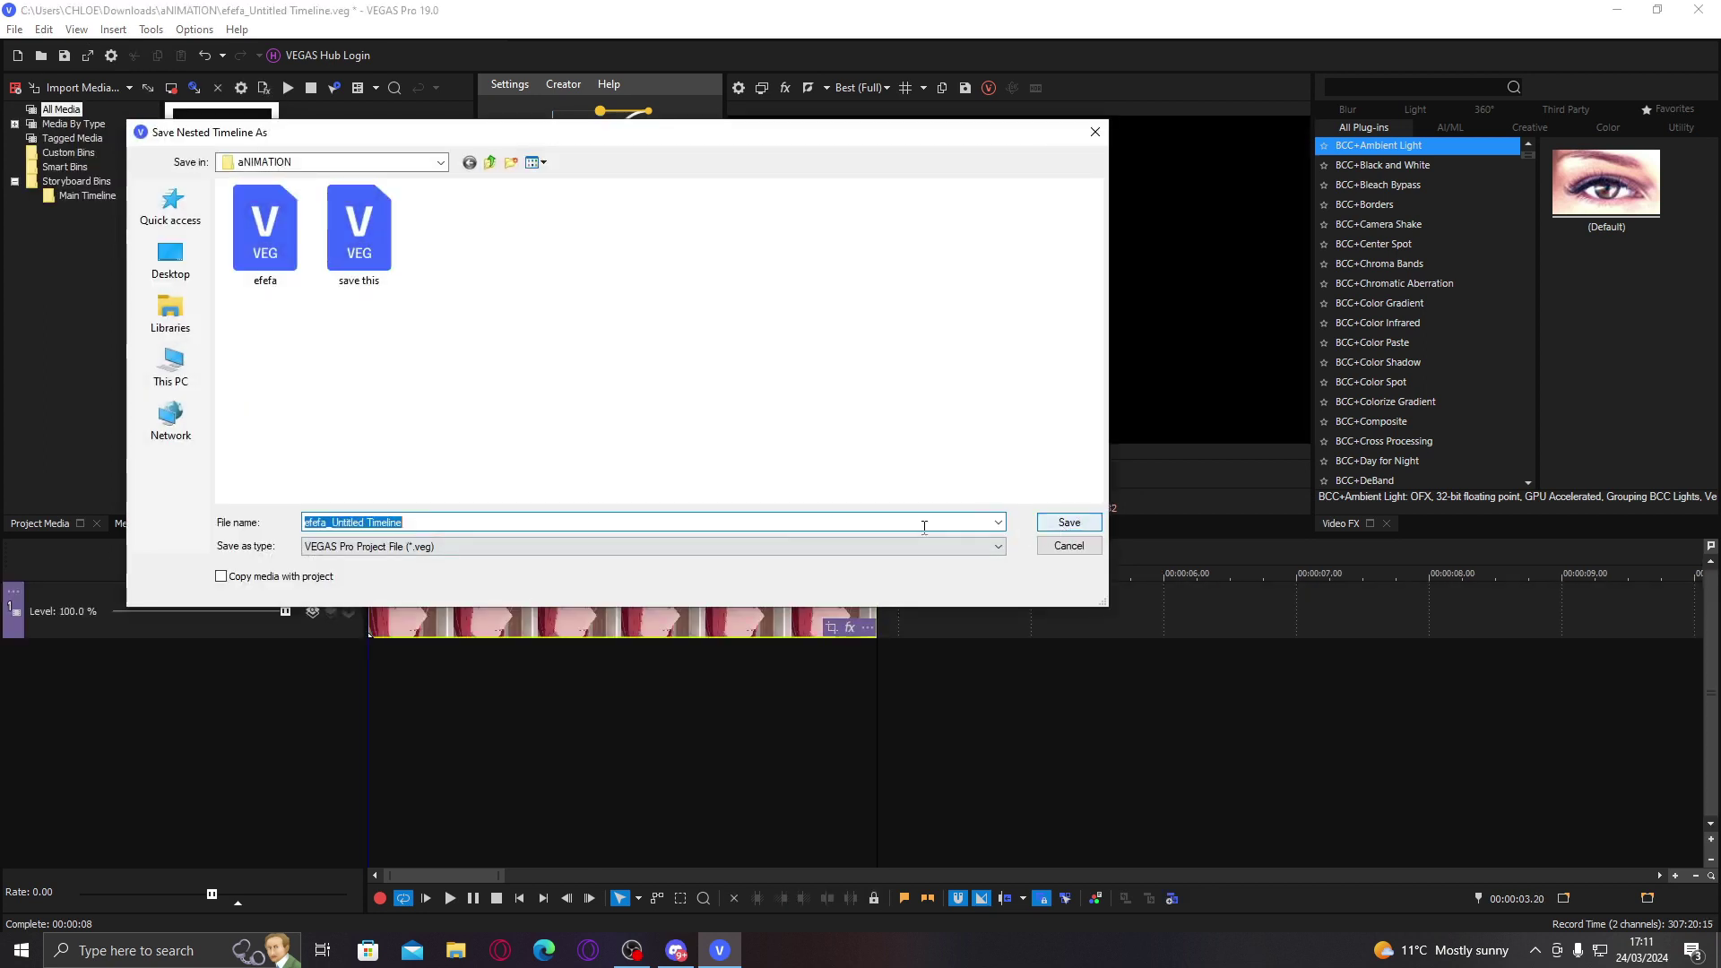
text(h rgs)
key(Return)
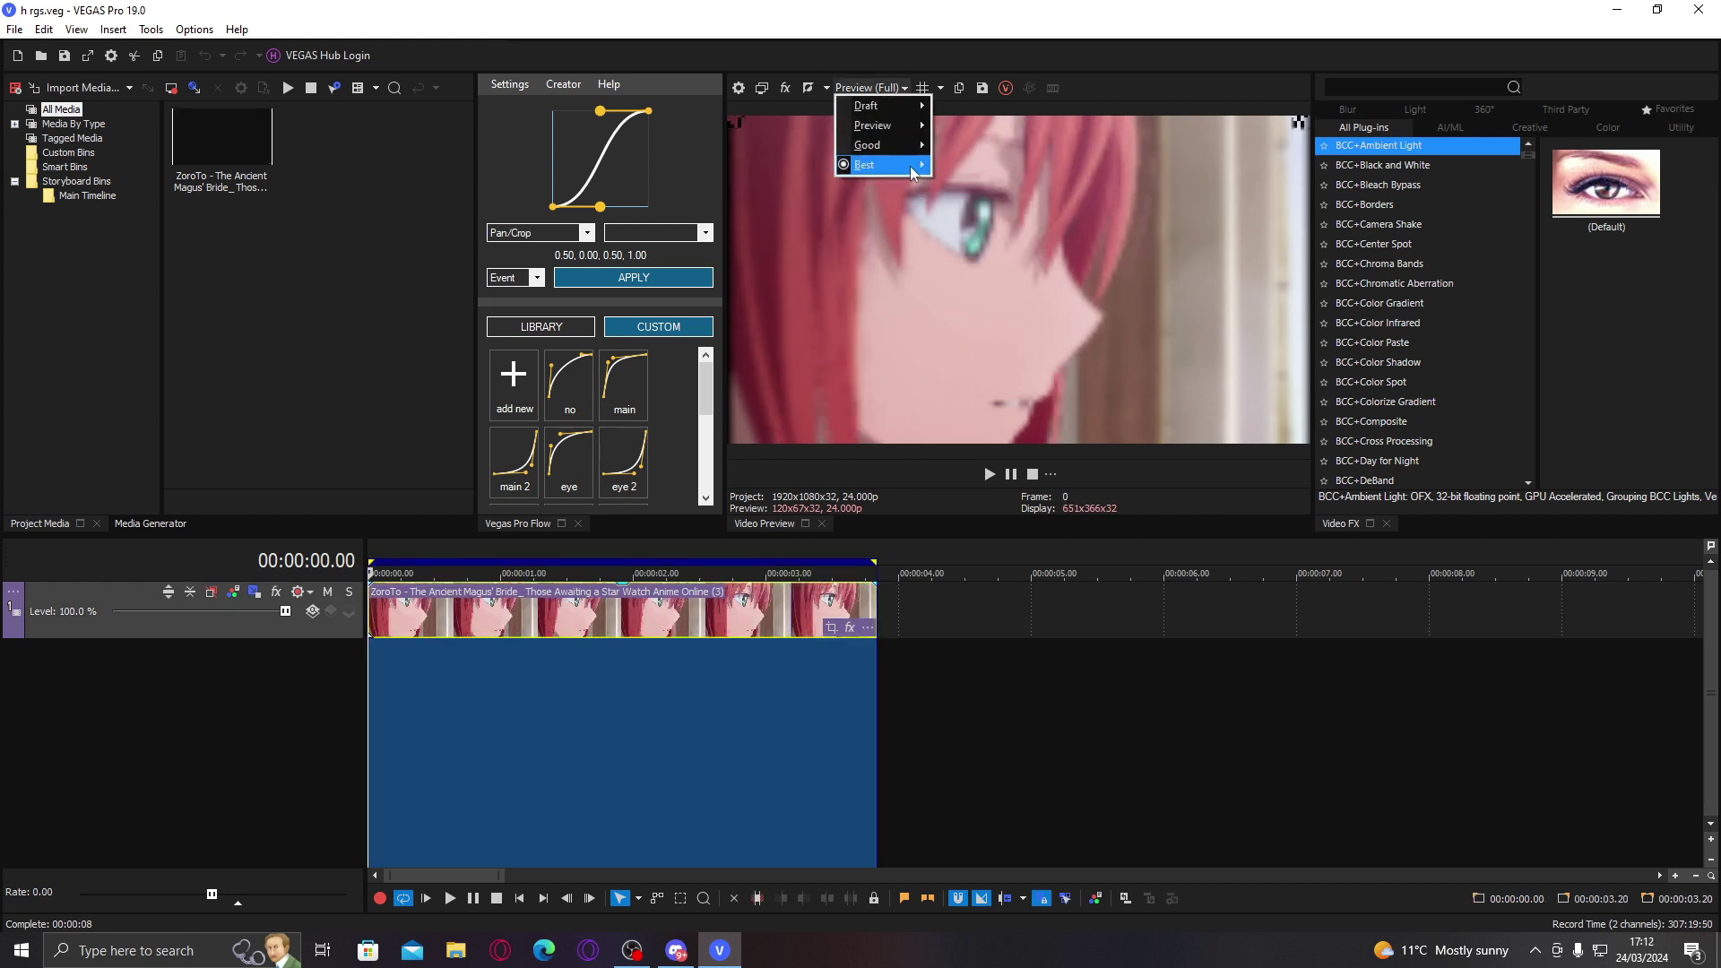
Step: Set the preview quality to Best (Half) and trim the nested clip's end to 00:00:03.18
mouse_move(915, 168)
click(988, 215)
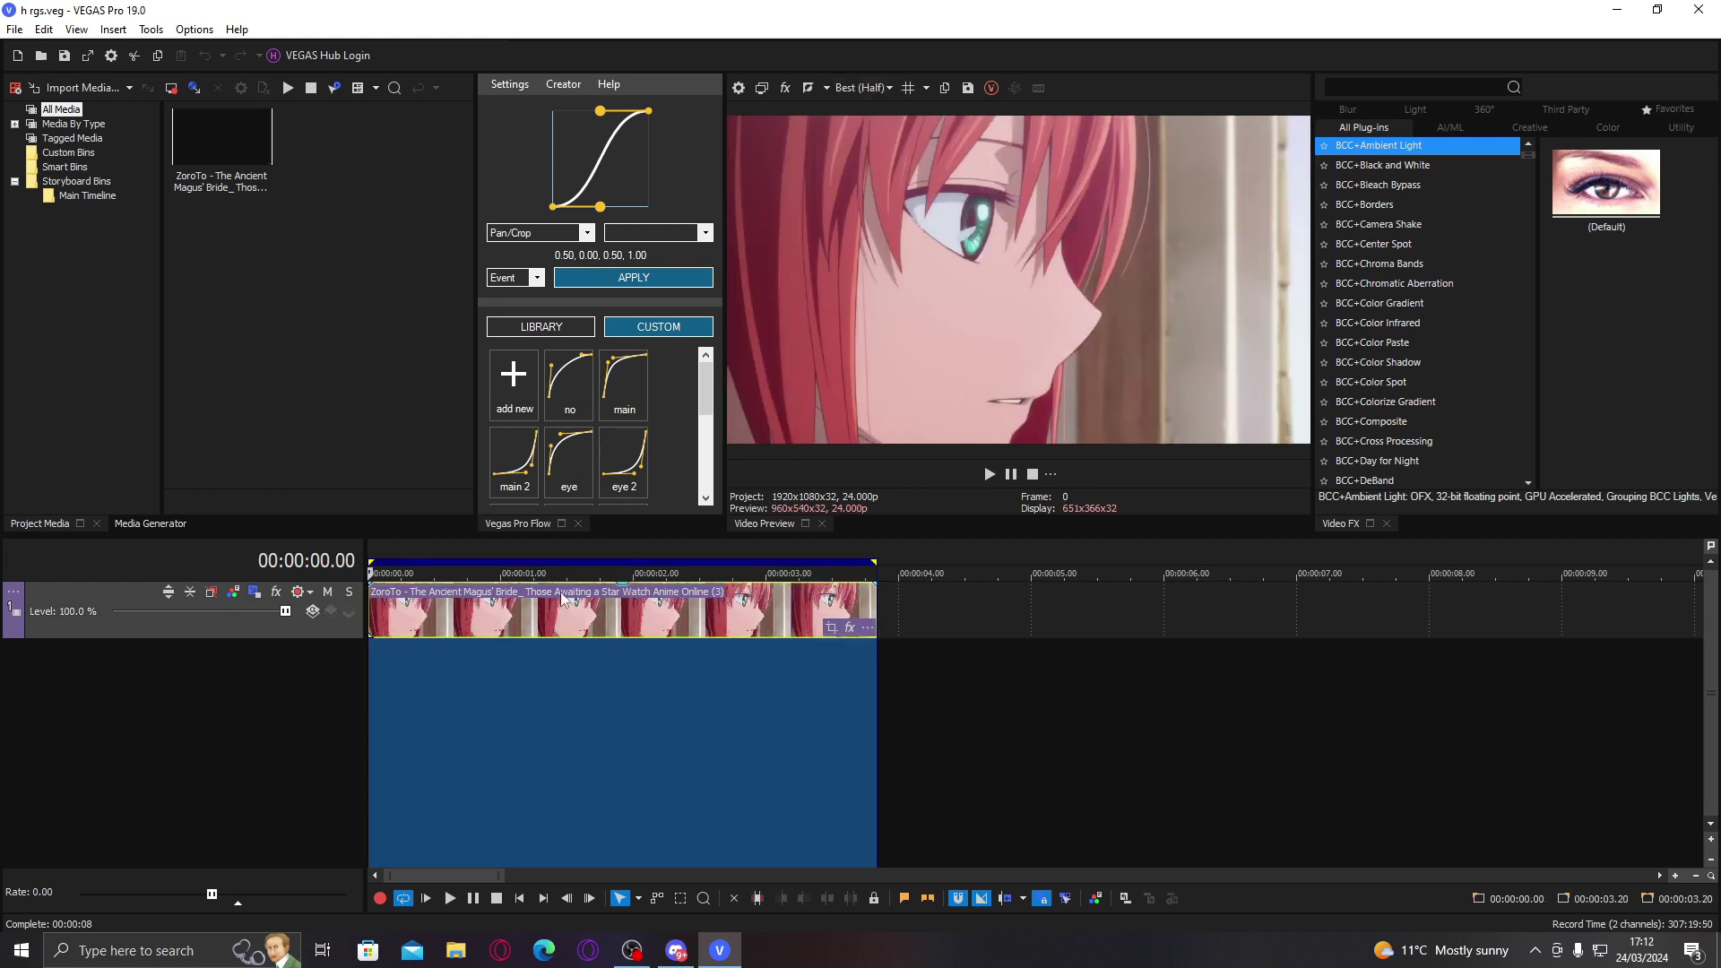
mouse_move(882, 605)
mouse_down()
mouse_move(1005, 595)
mouse_move(785, 595)
mouse_move(864, 588)
mouse_up()
double_click(700, 610)
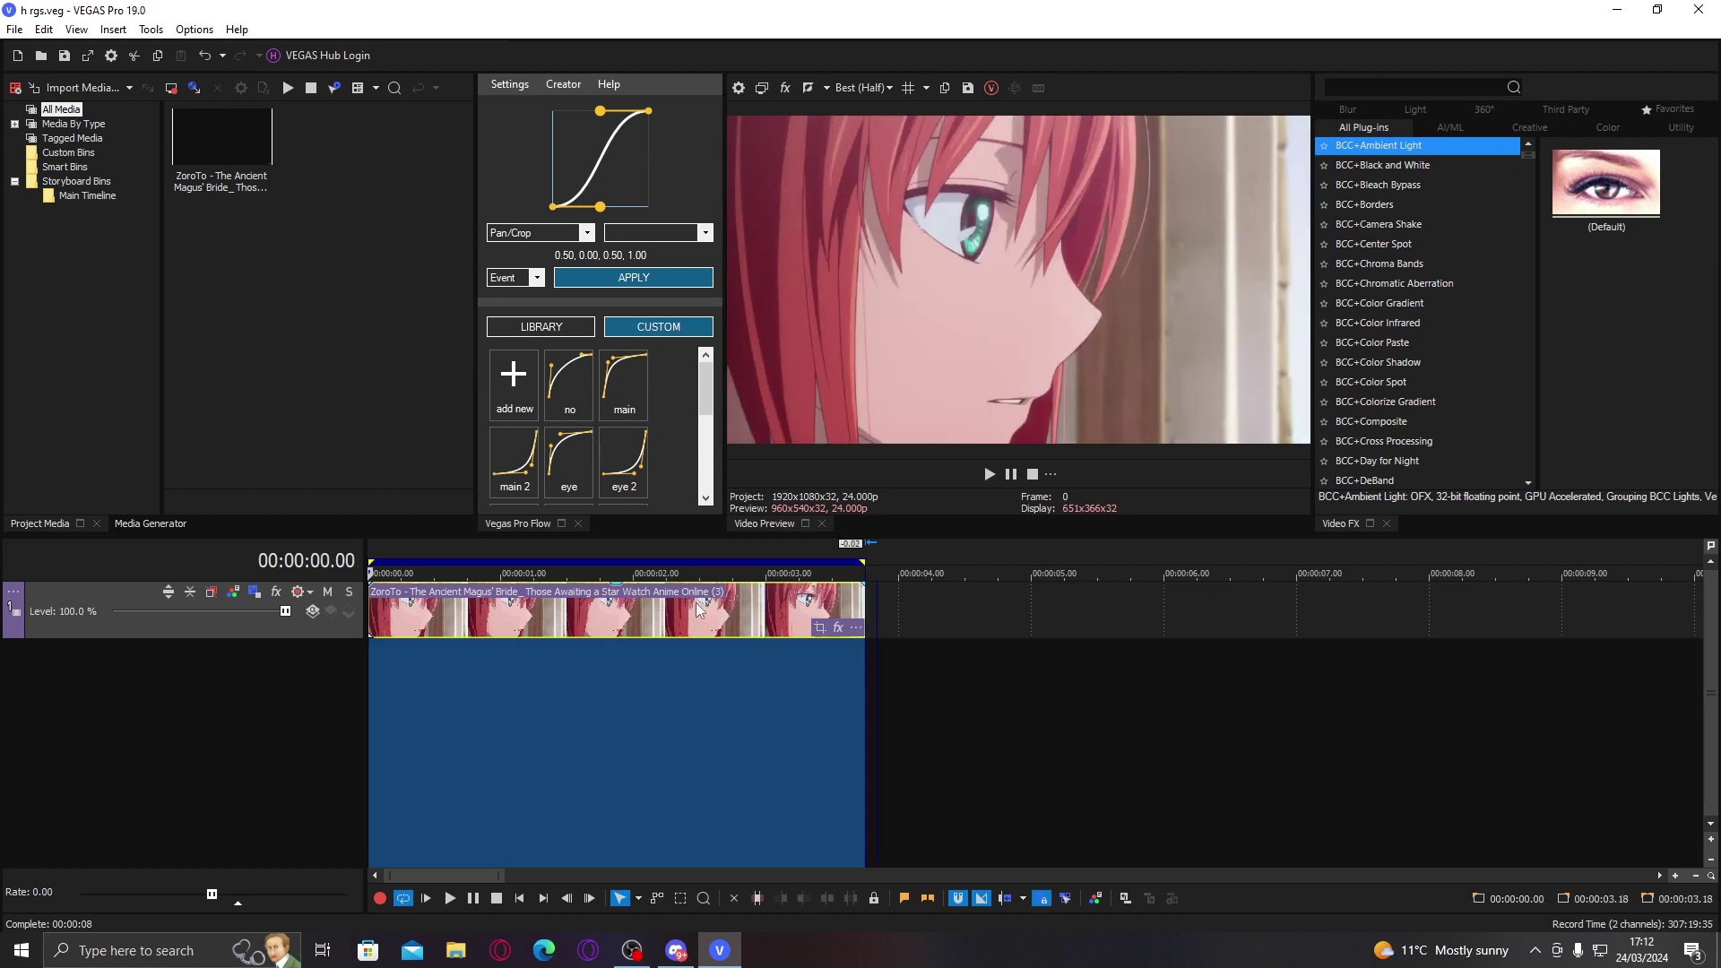
Step: Examine the first frames of the nested clip at frame-level zoom
click(1004, 900)
click(407, 603)
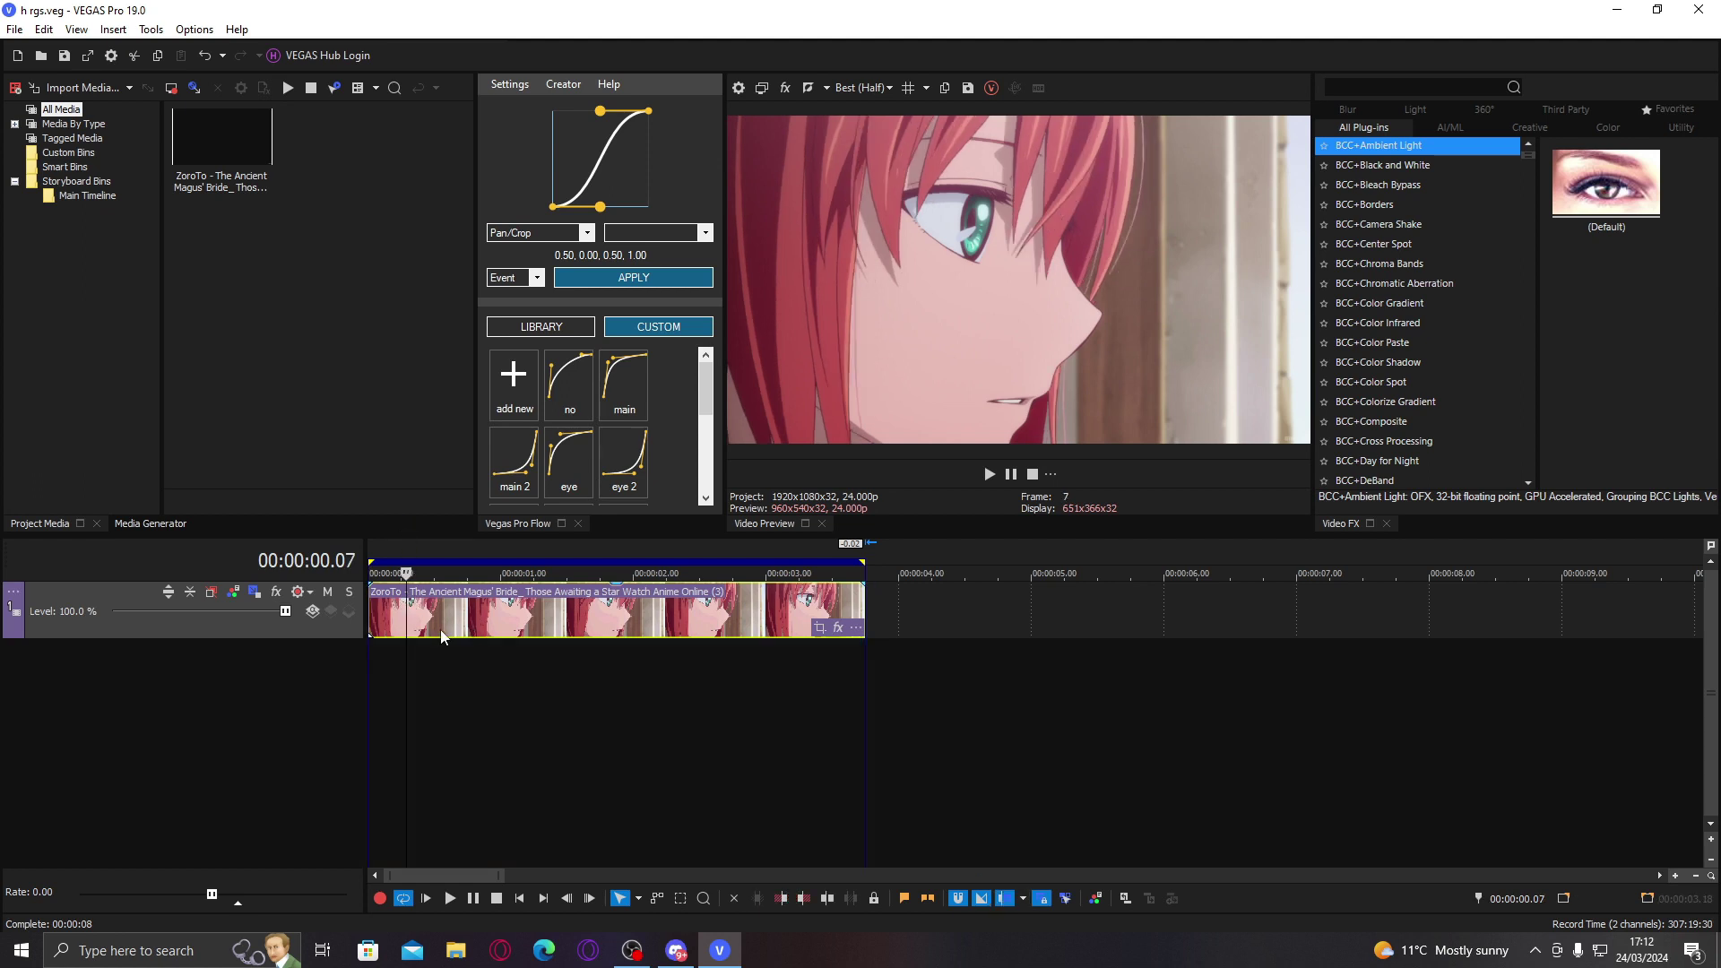
double_click(440, 630)
scroll(441, 630, up, 1)
key(Right)
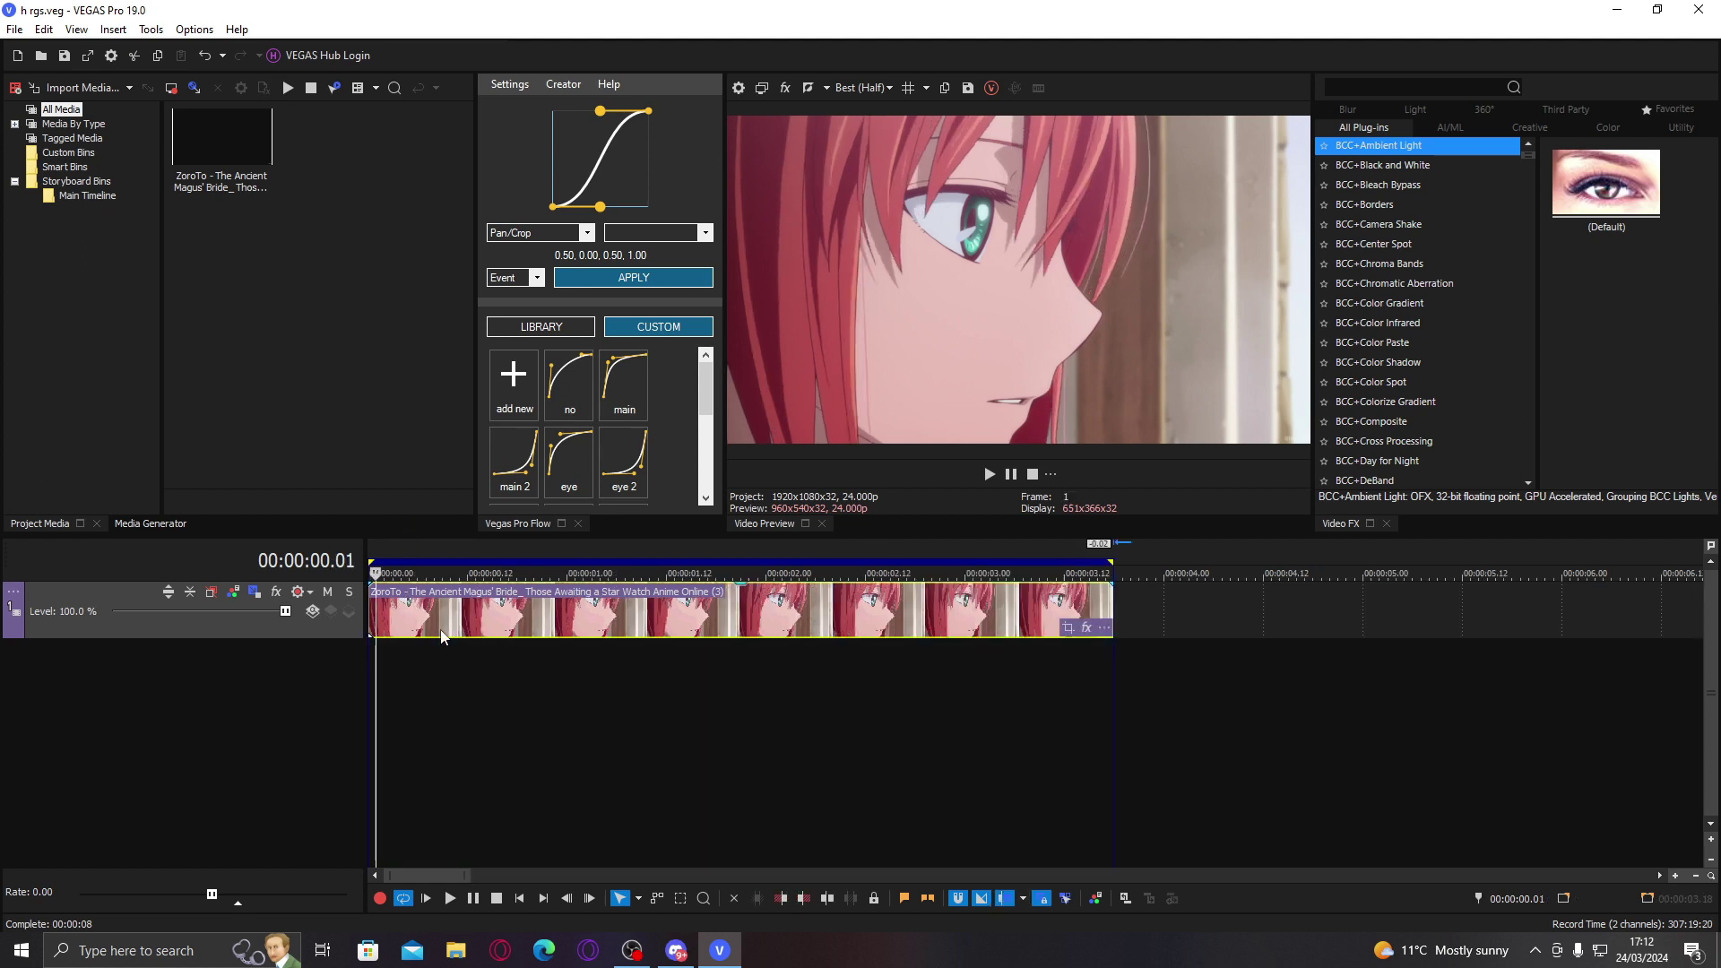
scroll(439, 629, up, 3)
scroll(441, 630, up, 1)
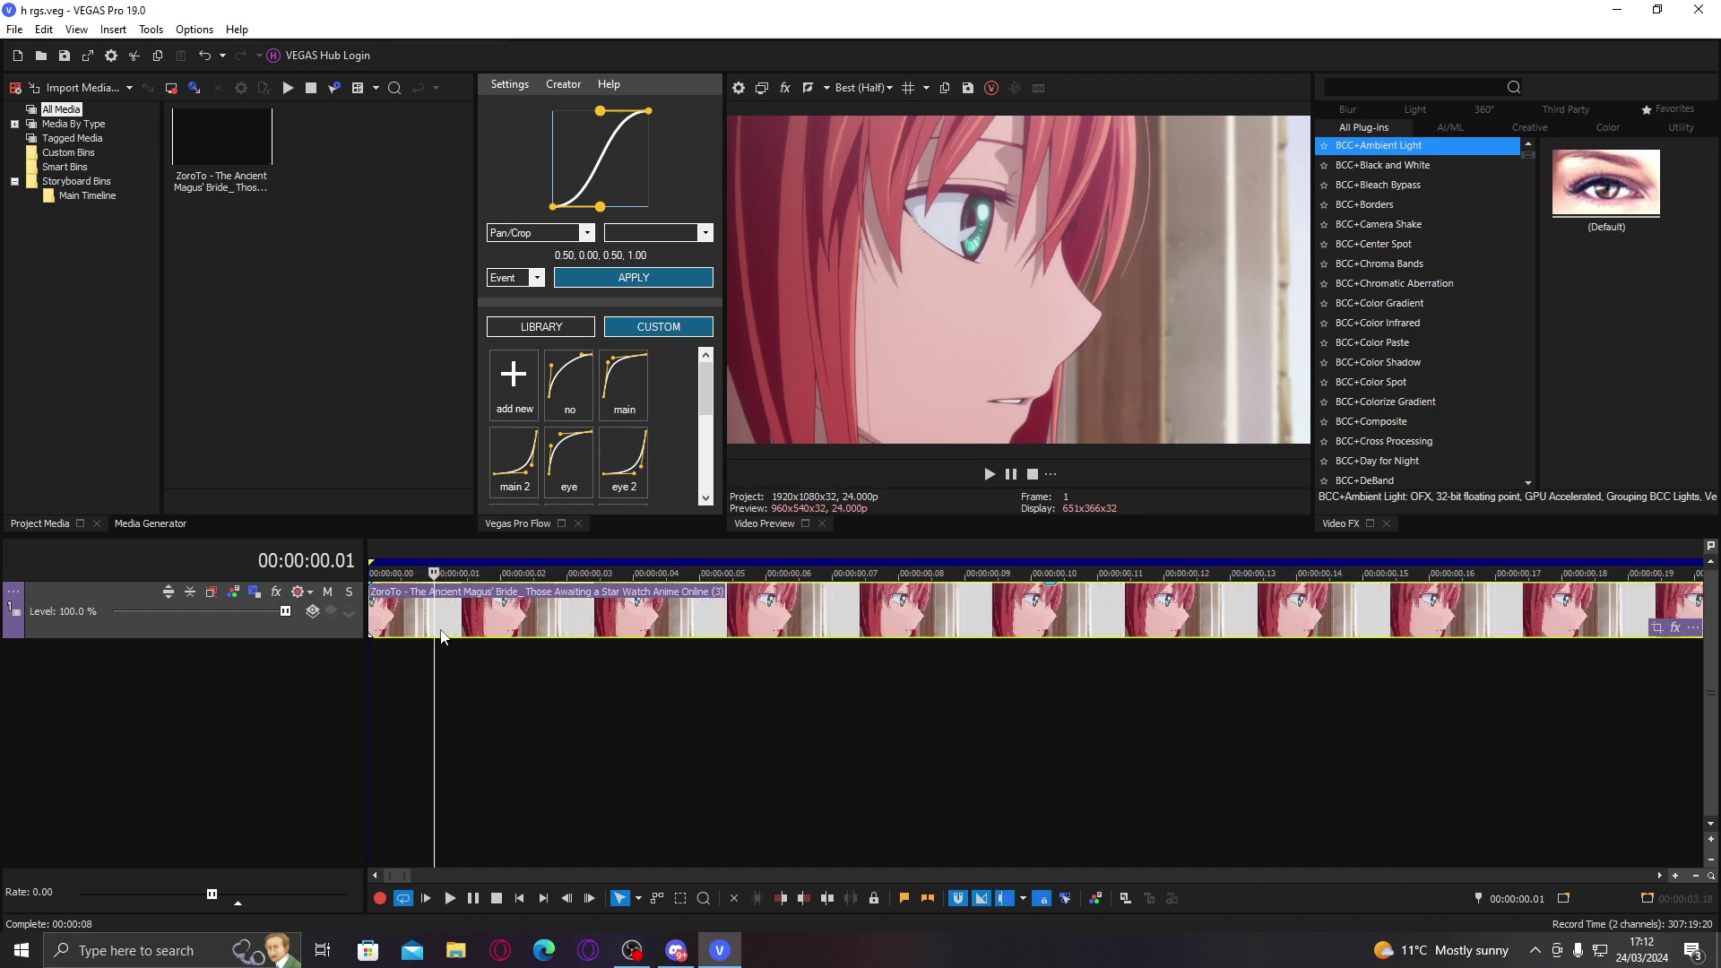
key(Left)
scroll(440, 631, down, 1)
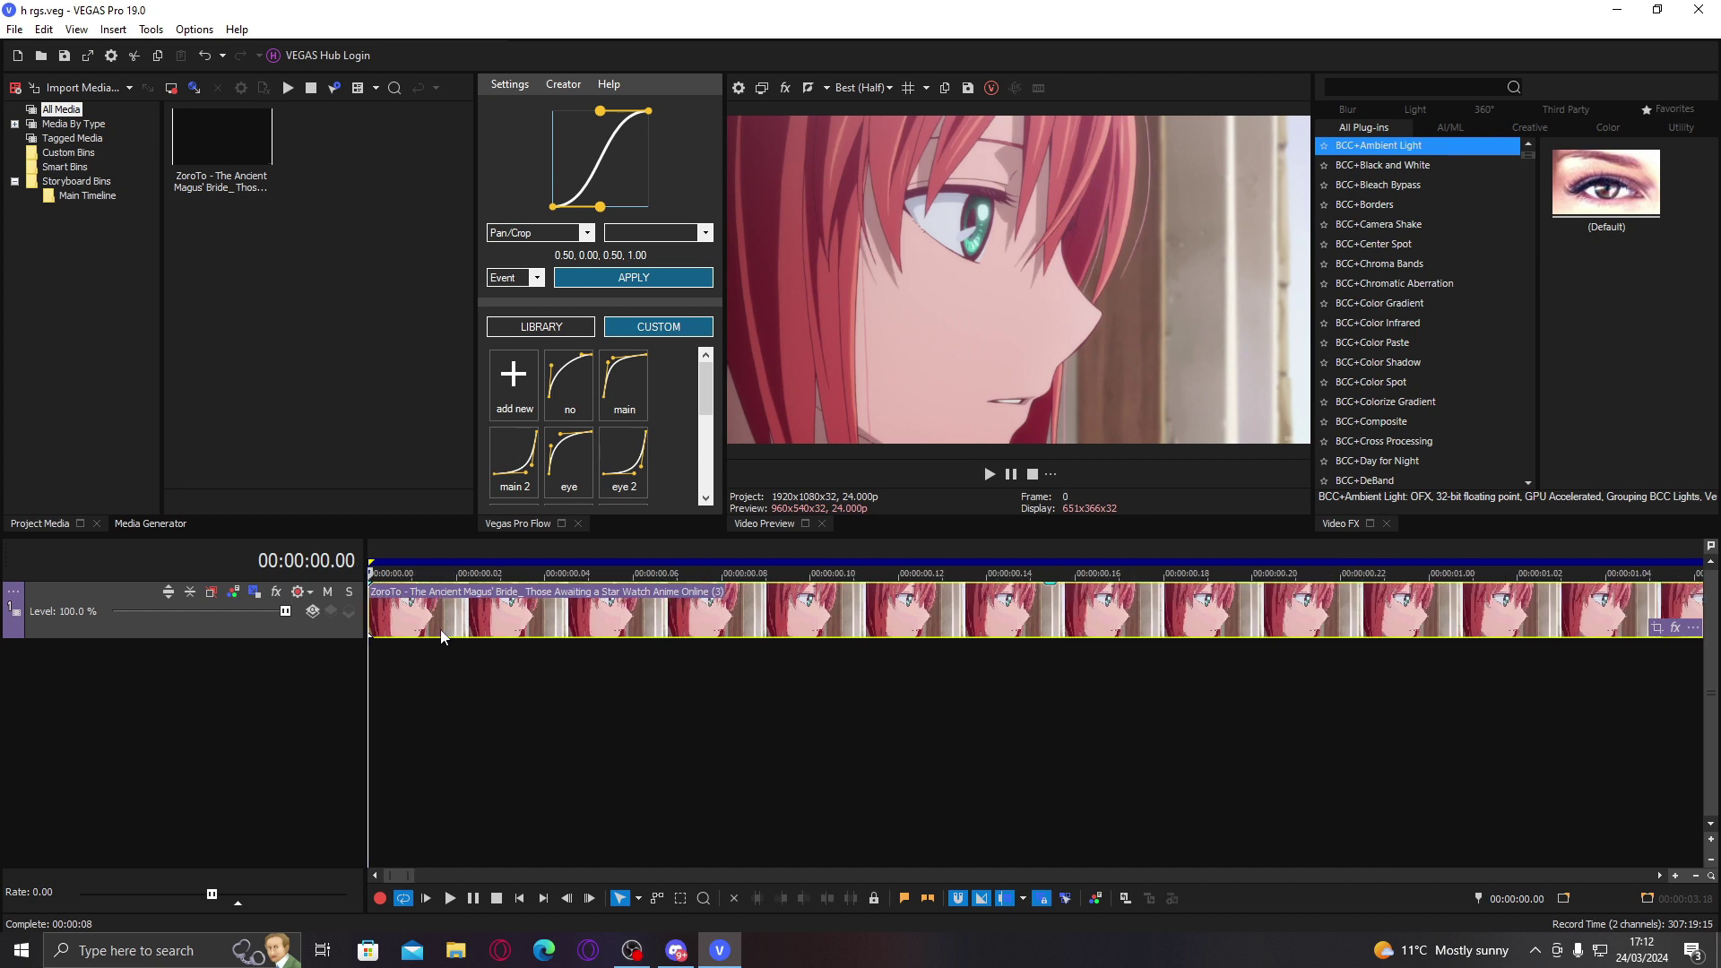
Step: Set the nested project's frame rate to 29.970 fps in the project properties
click(738, 87)
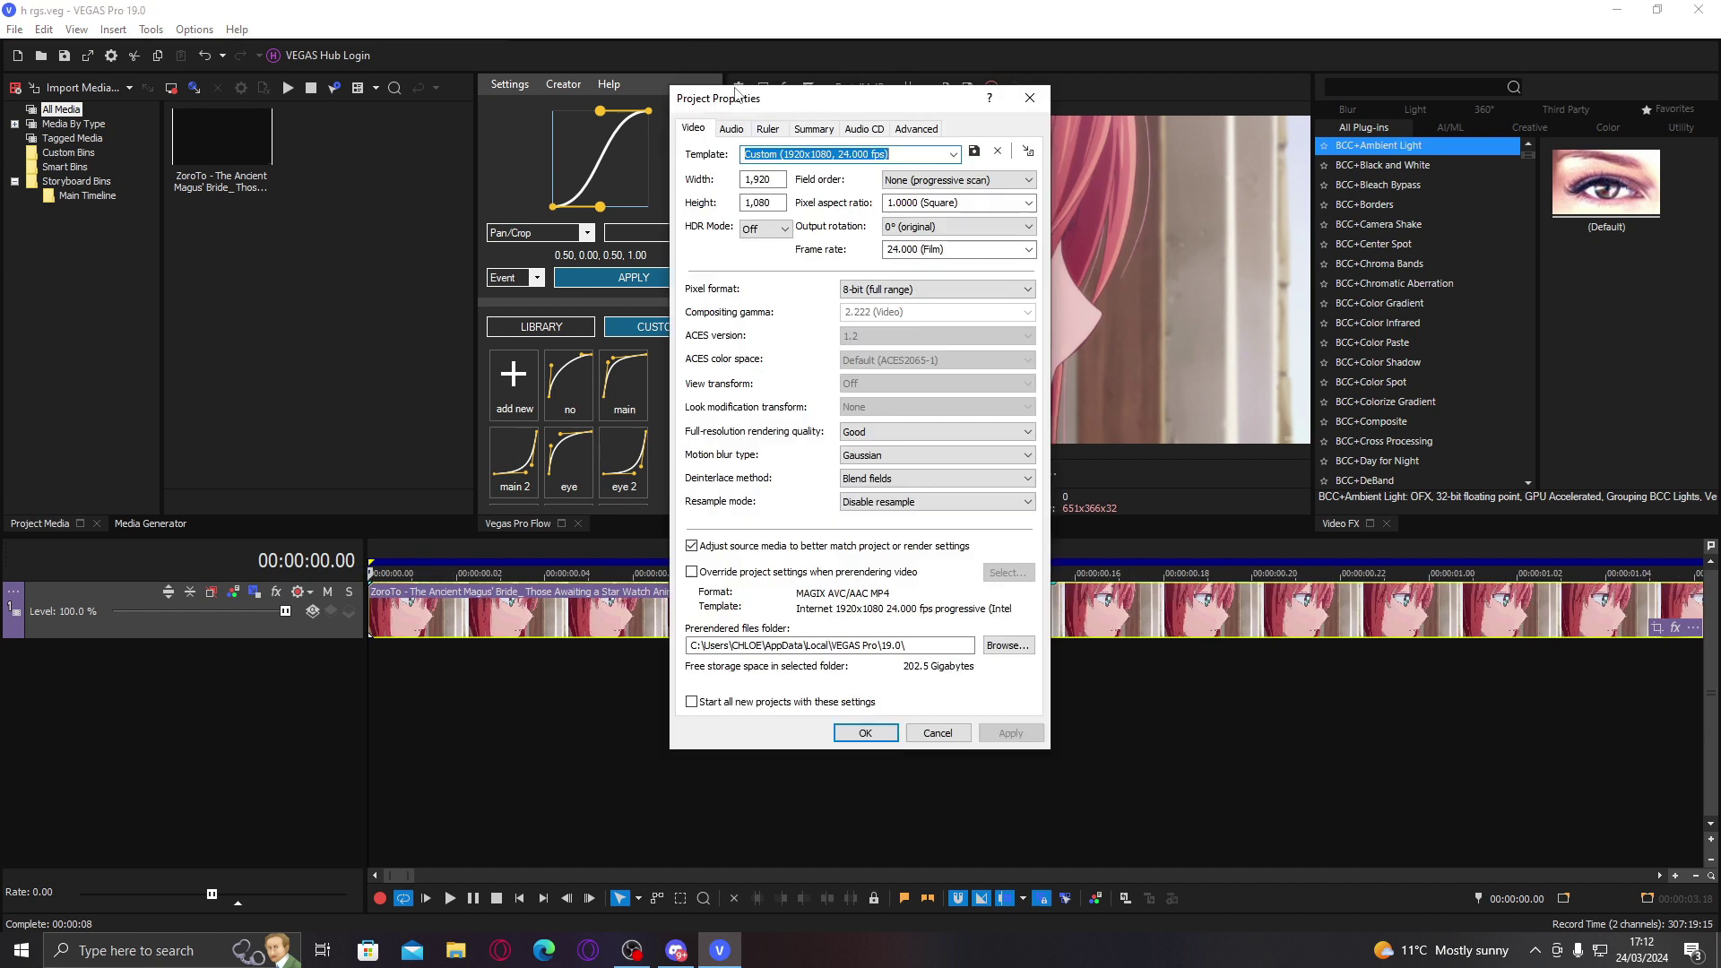
click(1028, 249)
click(918, 346)
key(Return)
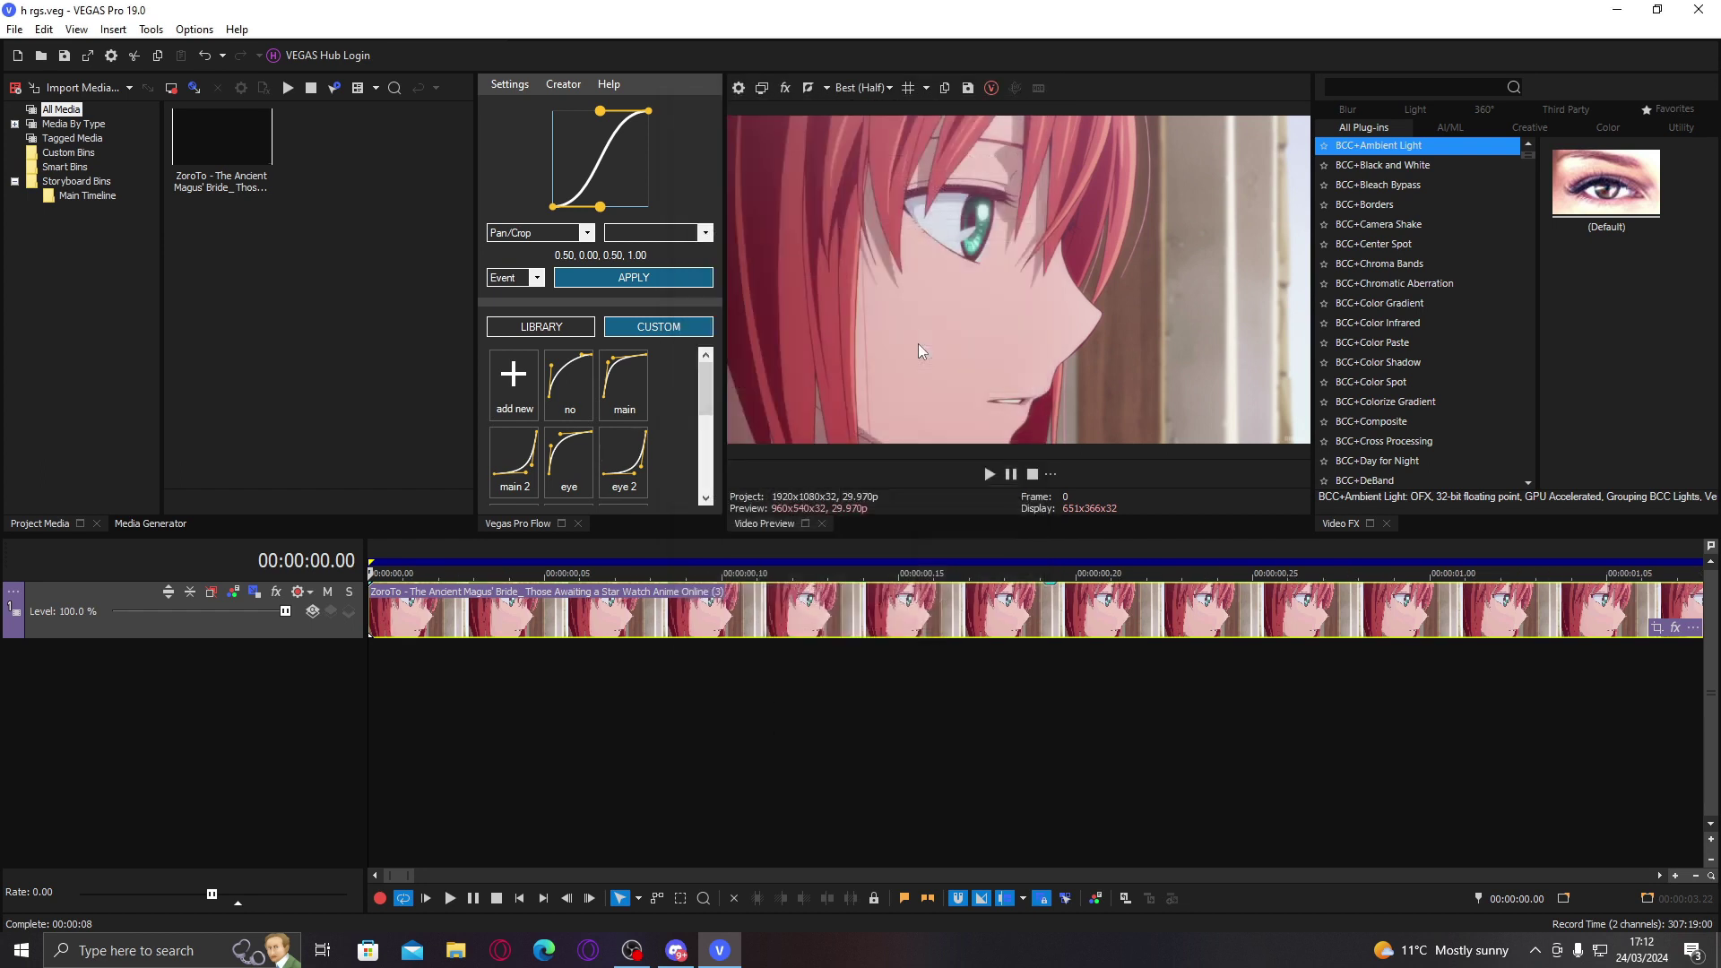
Step: Split the clip one frame in, at 00:00:00.01
scroll(600, 606, down, 3)
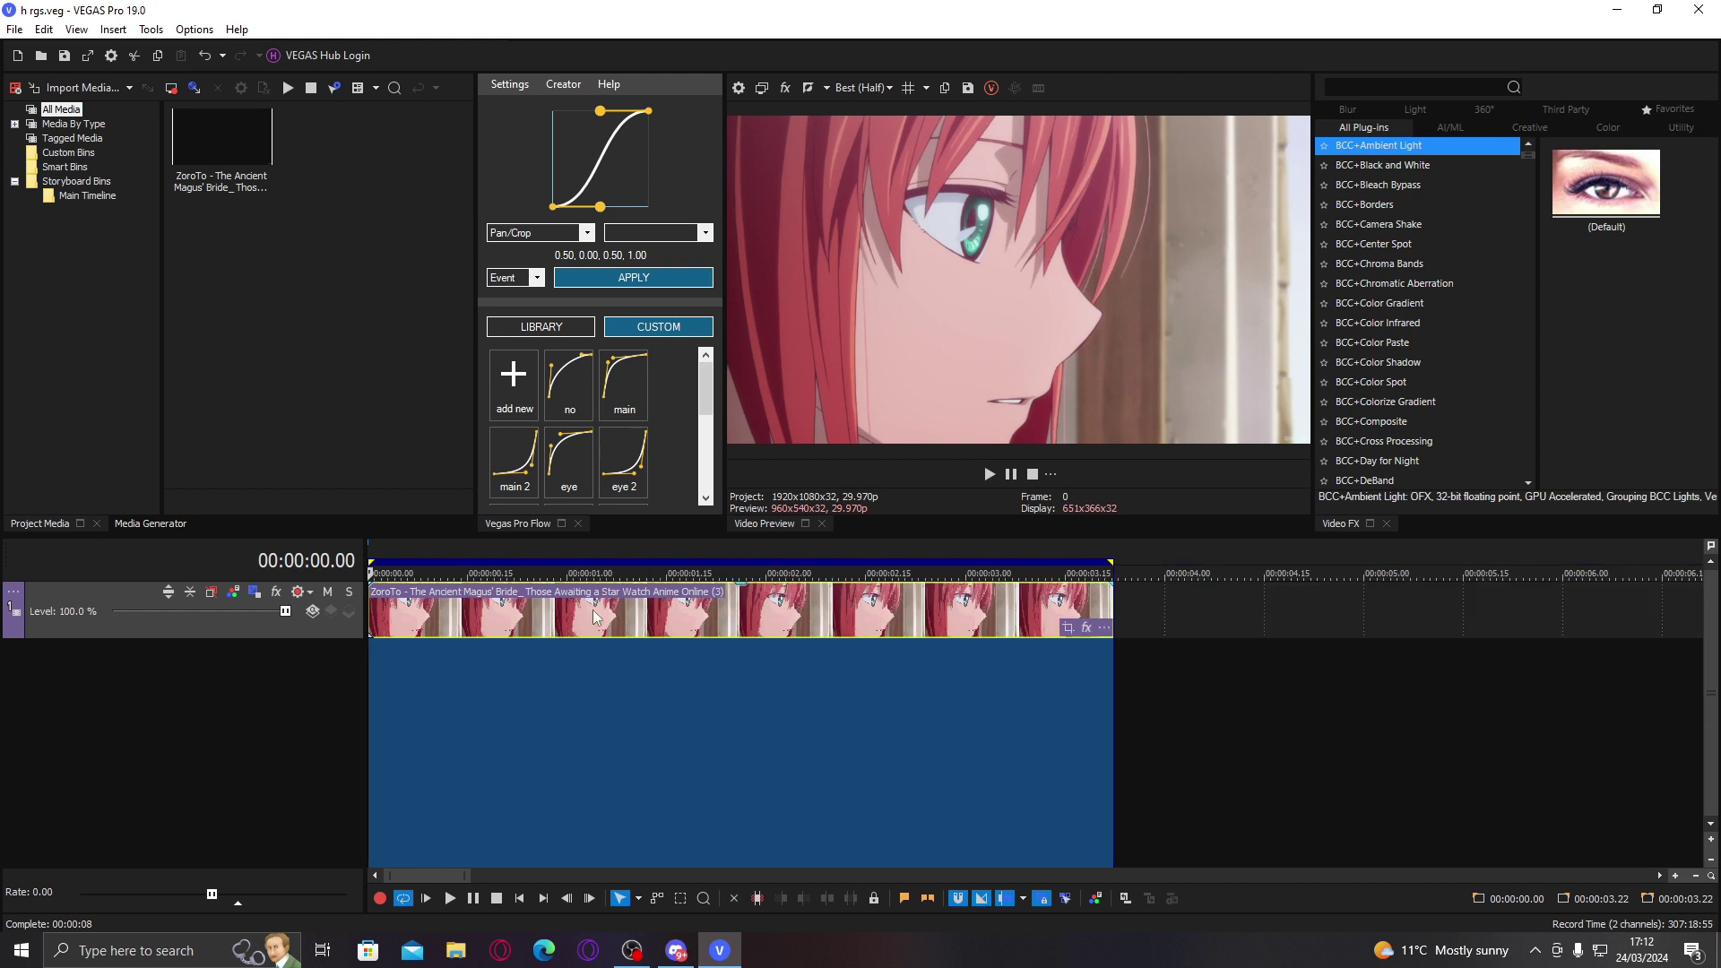
scroll(594, 610, up, 3)
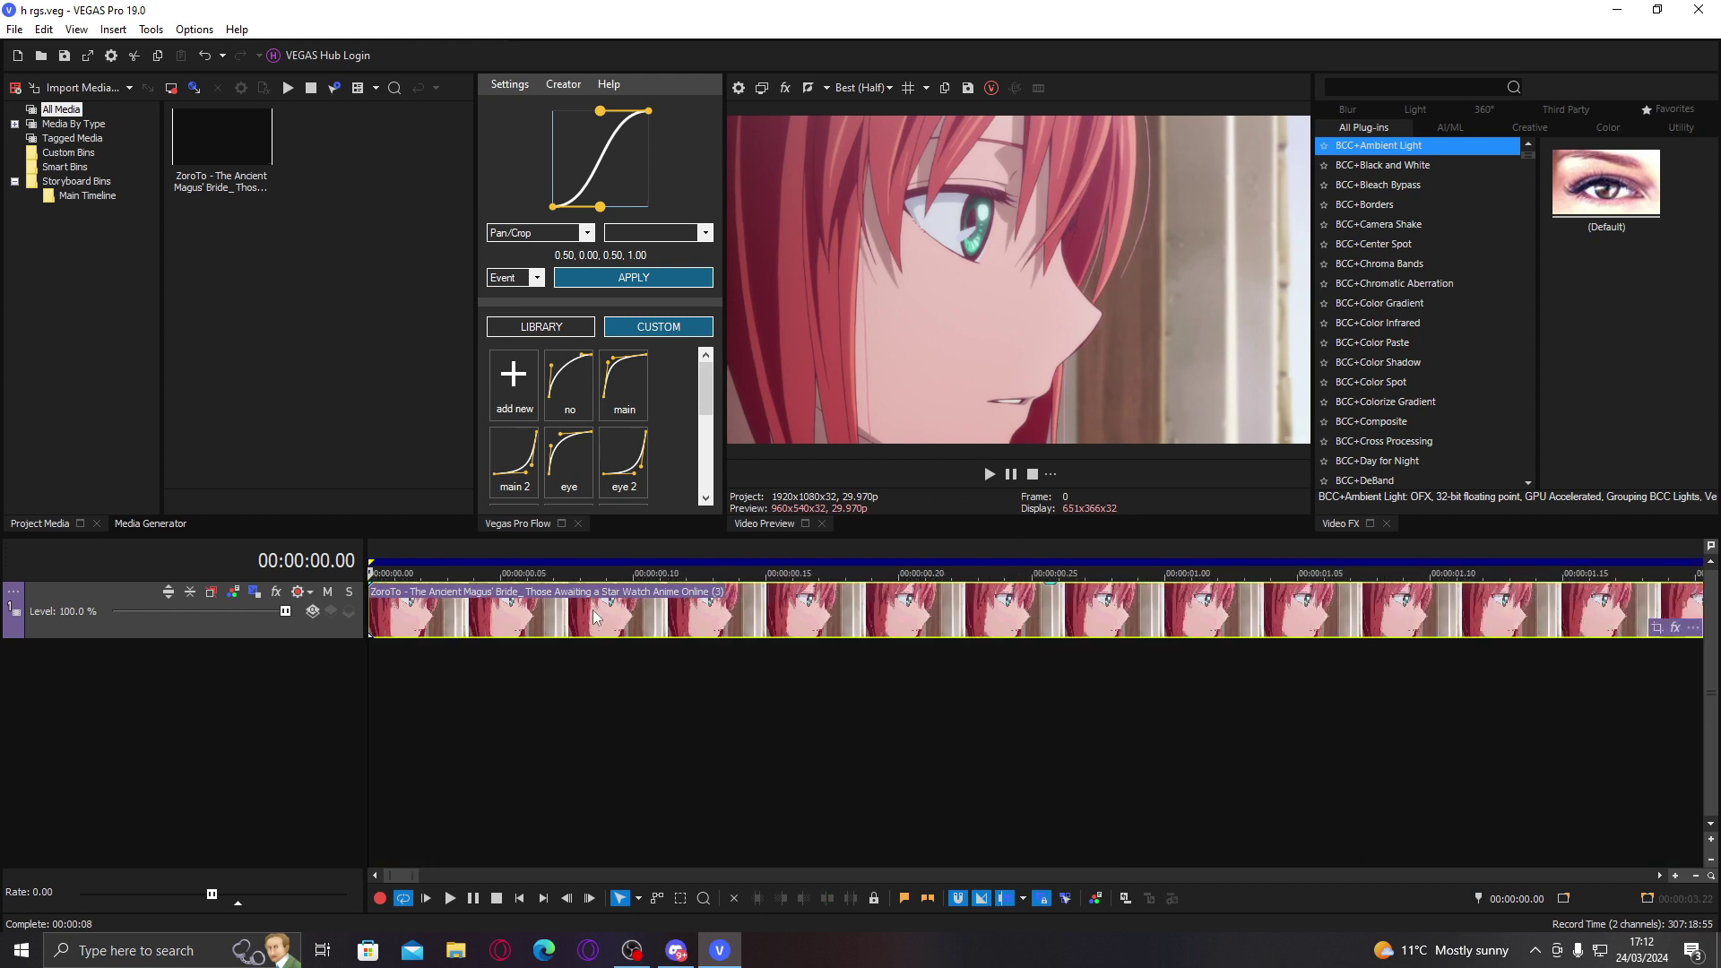
key(Right)
key(s)
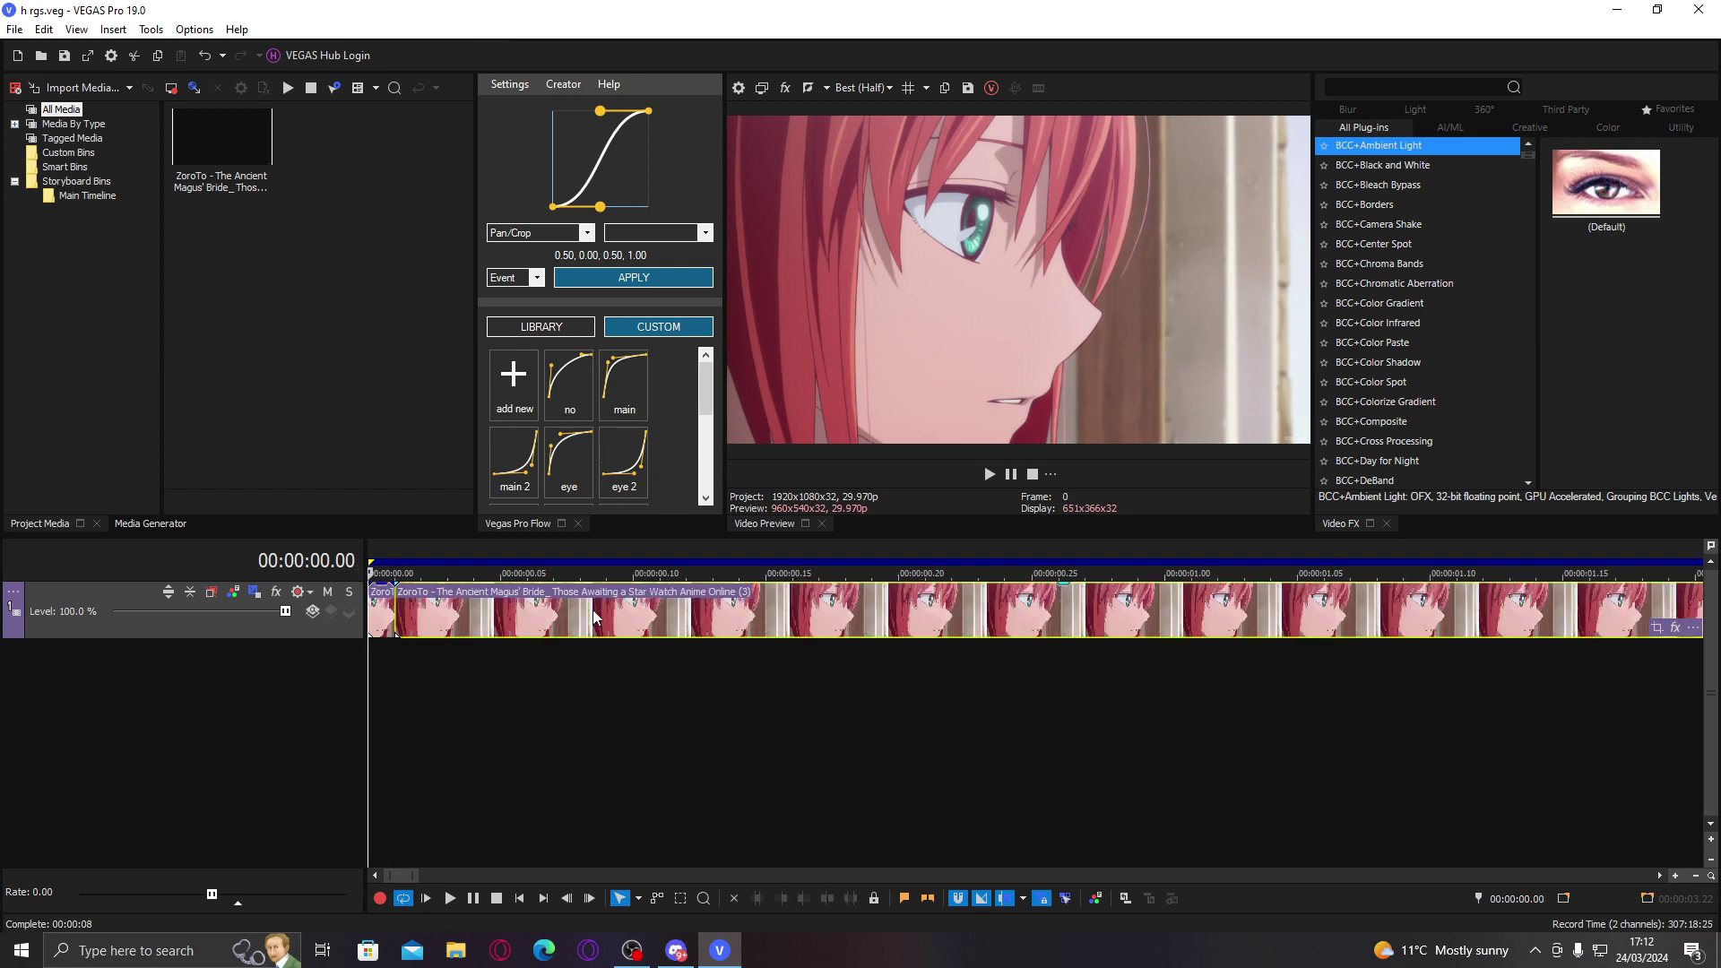
Step: Try to cut three frames off the start of the second piece, and undo the change
key(Right)
key(Right)
key(Right)
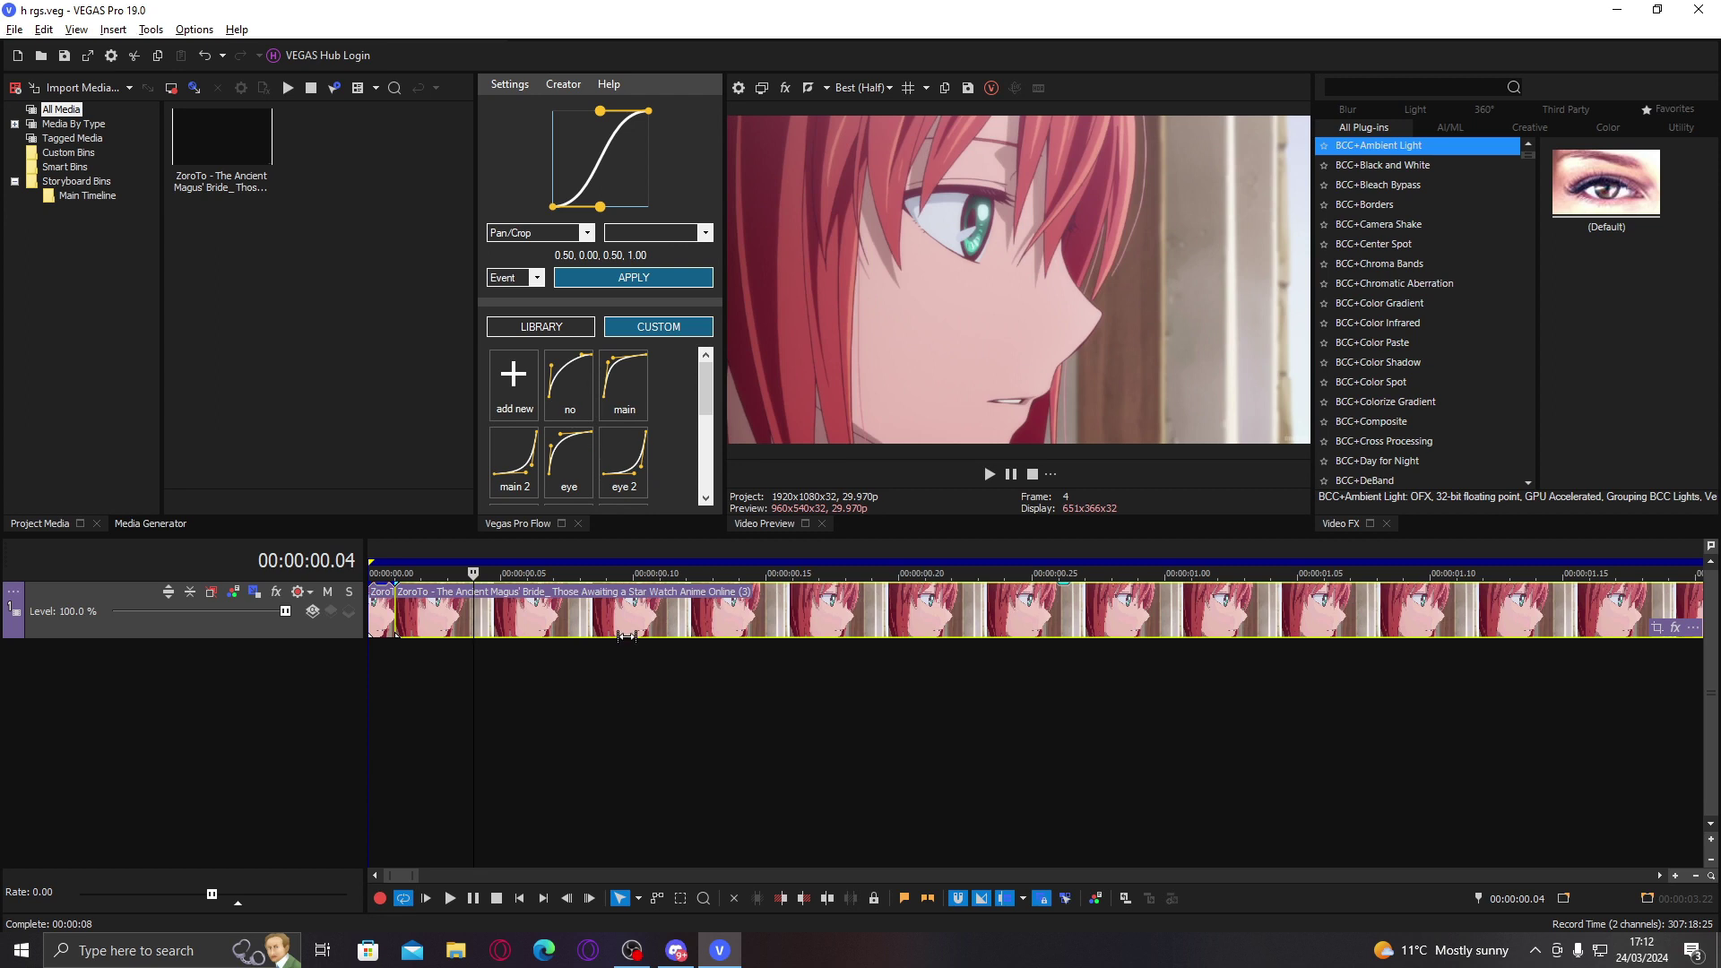
key(ctrl+alt+Left)
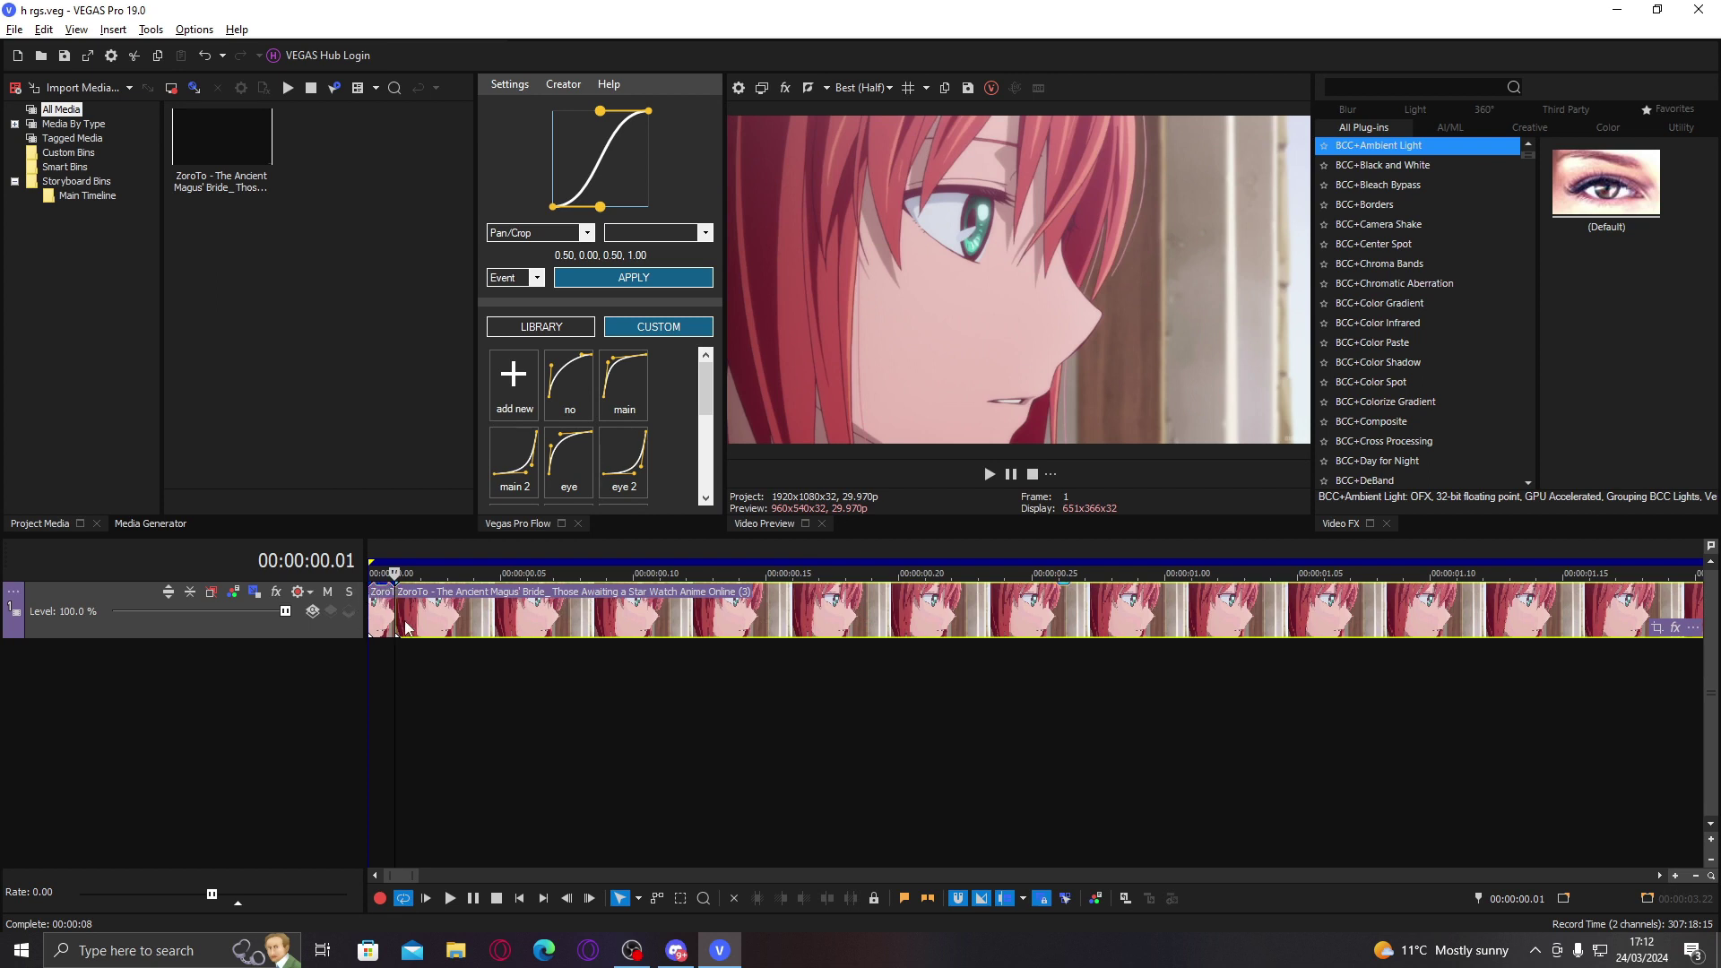
key(ctrl+z)
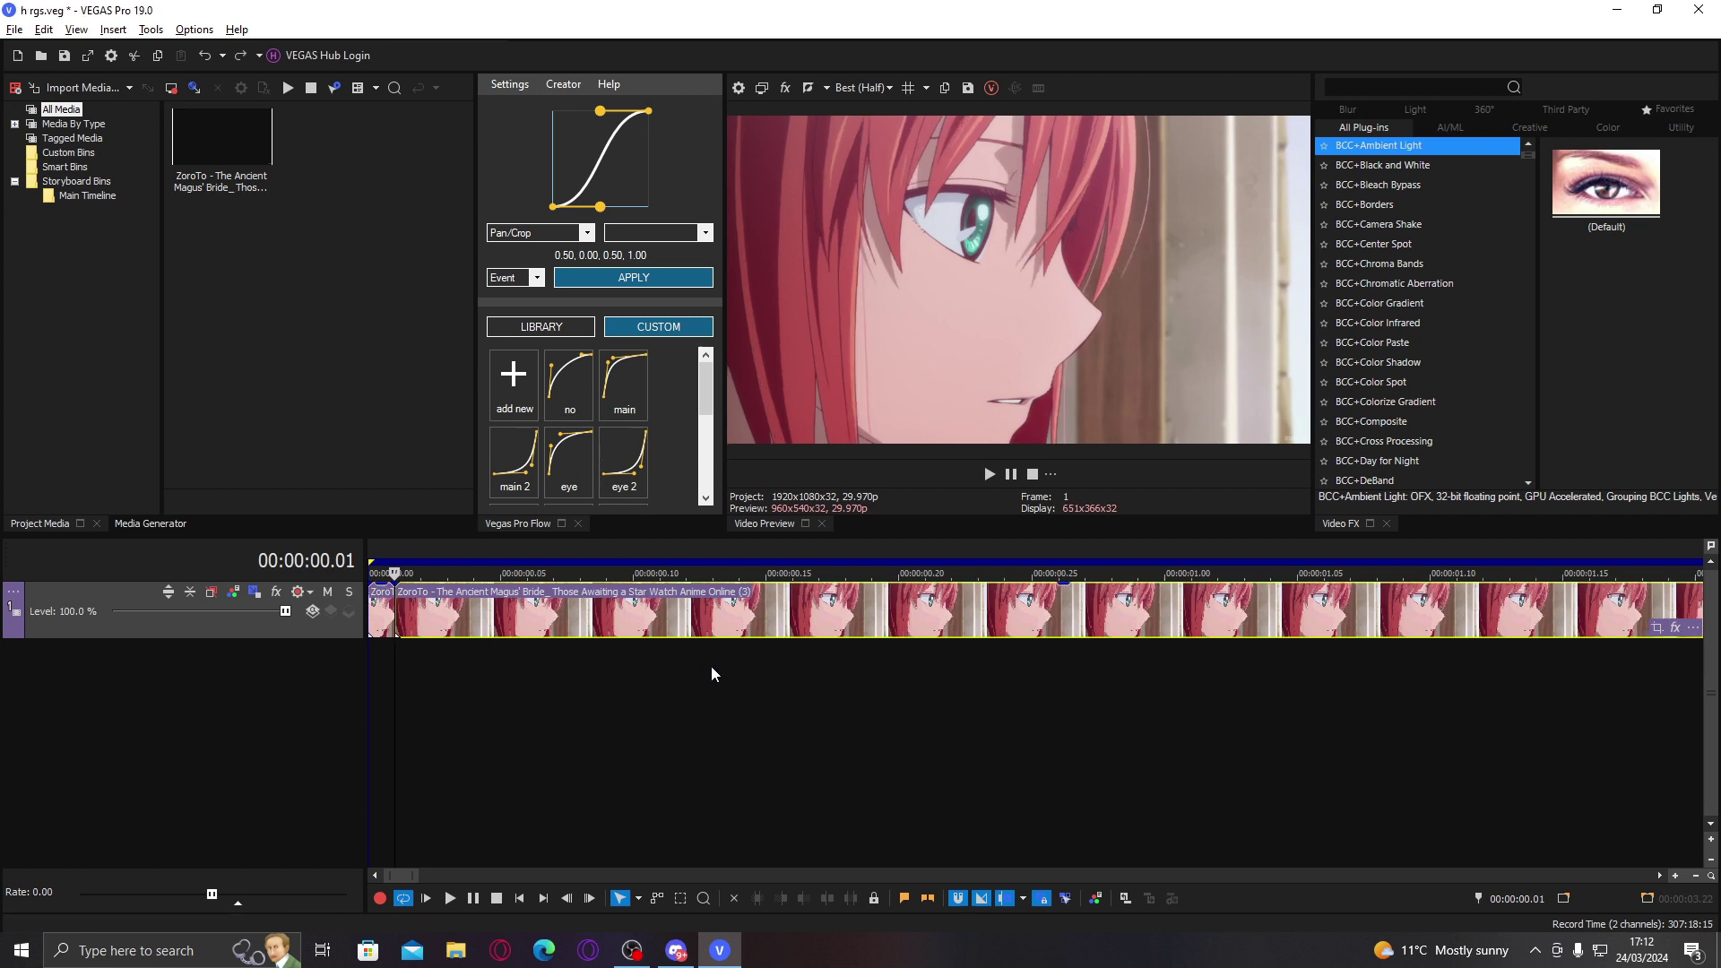
Step: Trim the second piece's start at 00:00:00.04 and move it back against the single-frame piece at 00:00:00.01
key(ctrl+shift+z)
key(Right)
key(Right)
key(Right)
key(space)
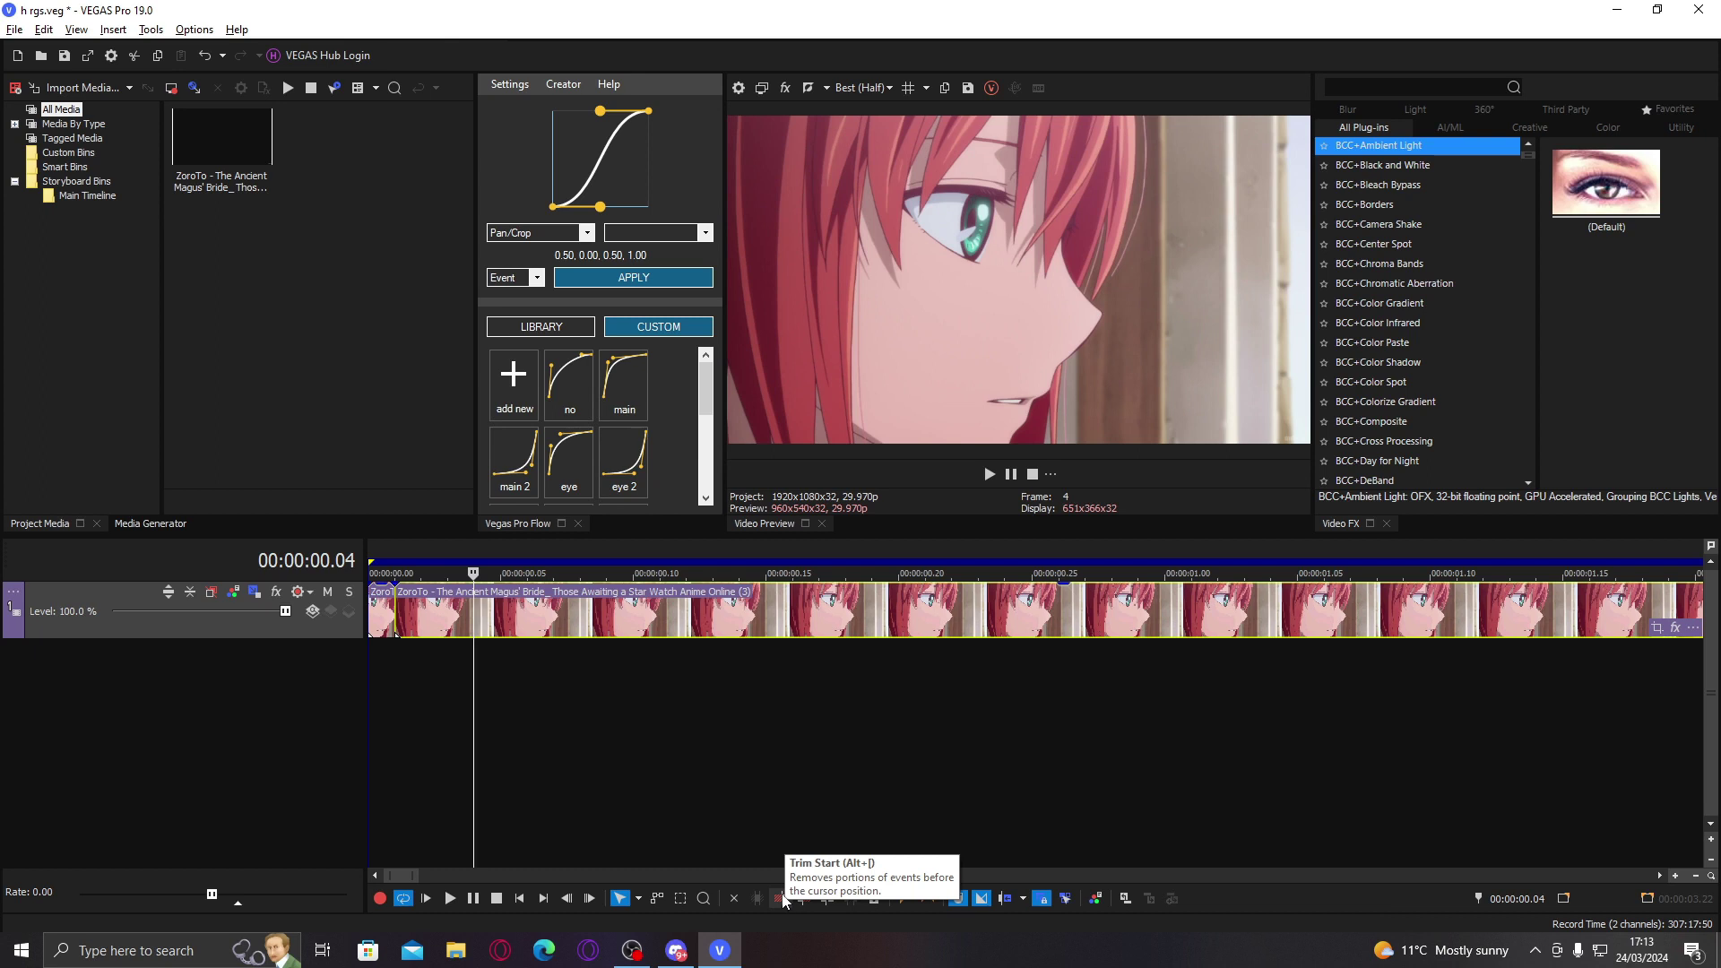
click(782, 901)
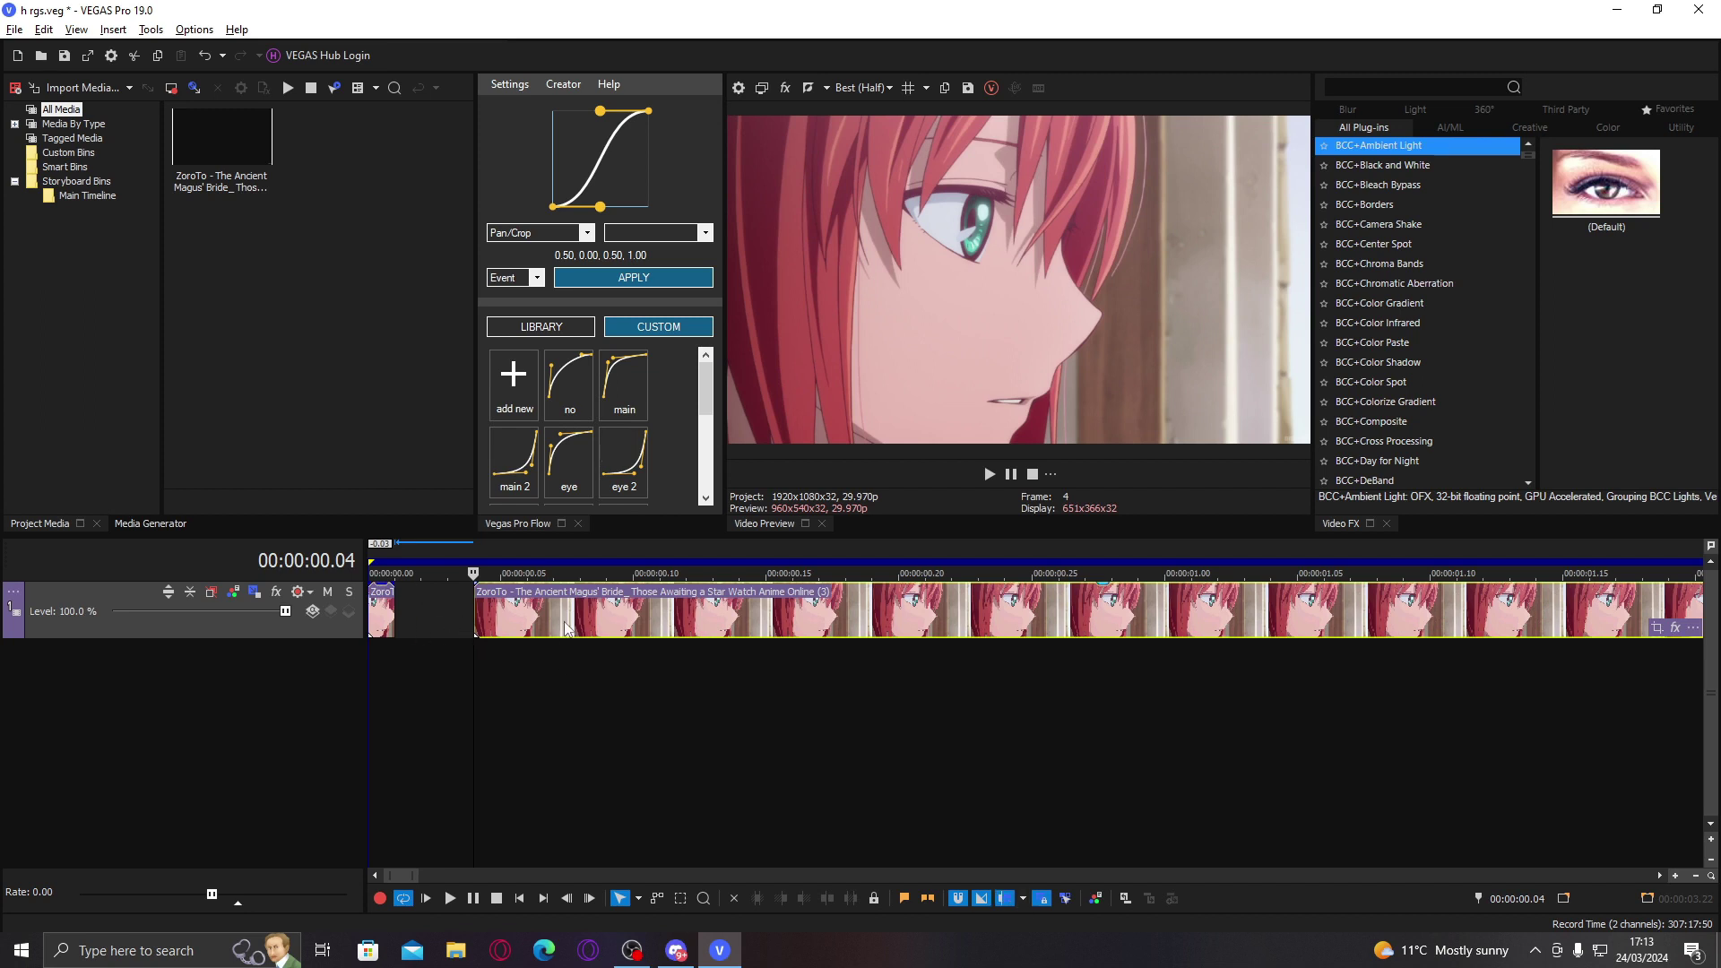
drag(493, 619, 414, 612)
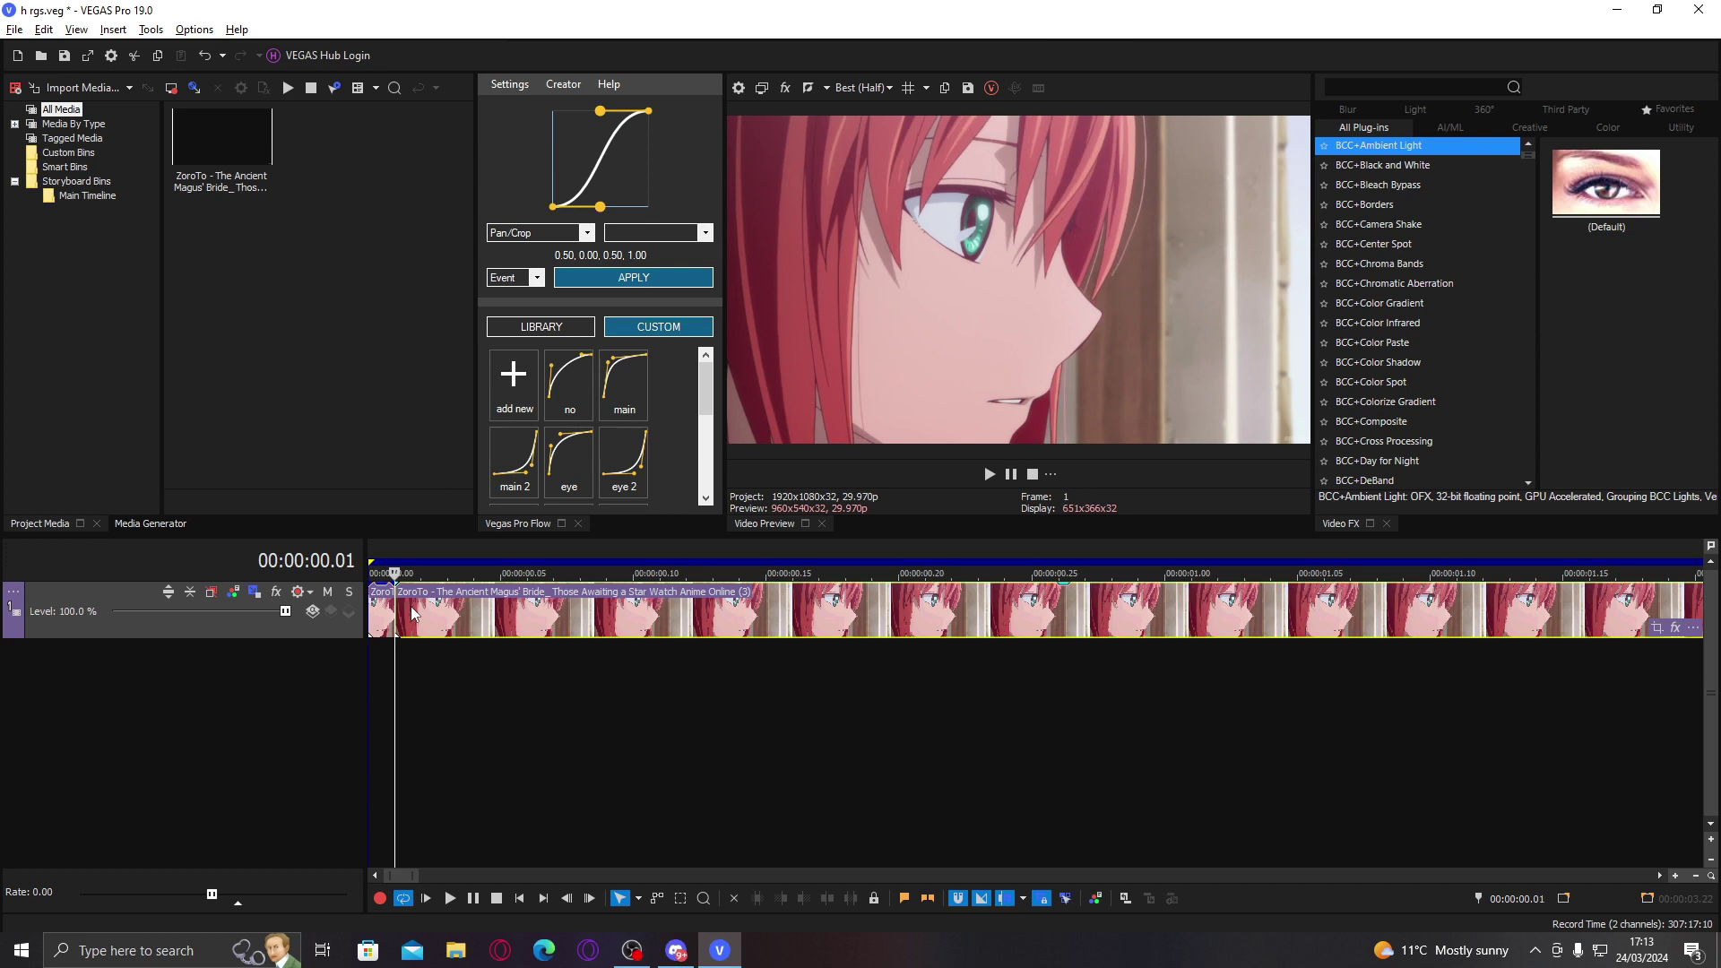
Step: Split the remaining clip at 00:00:00.02, then trim the surplus frames after the cut and close the gap
key(Right)
key(s)
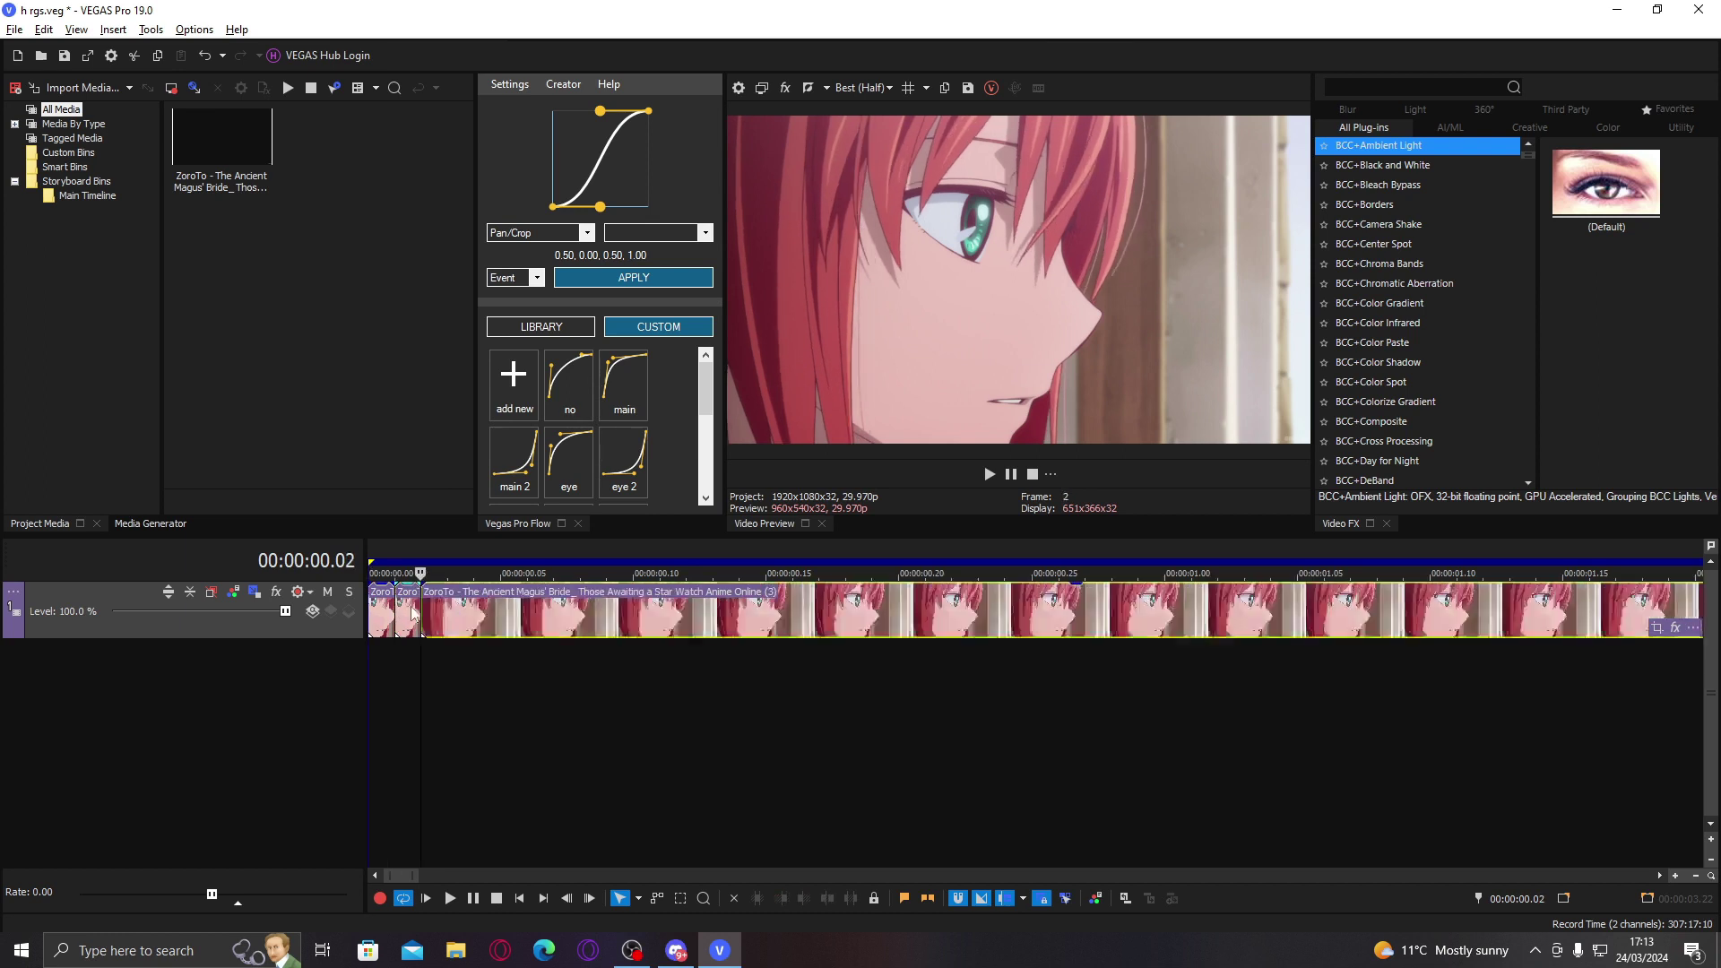
key(Right)
key(Right)
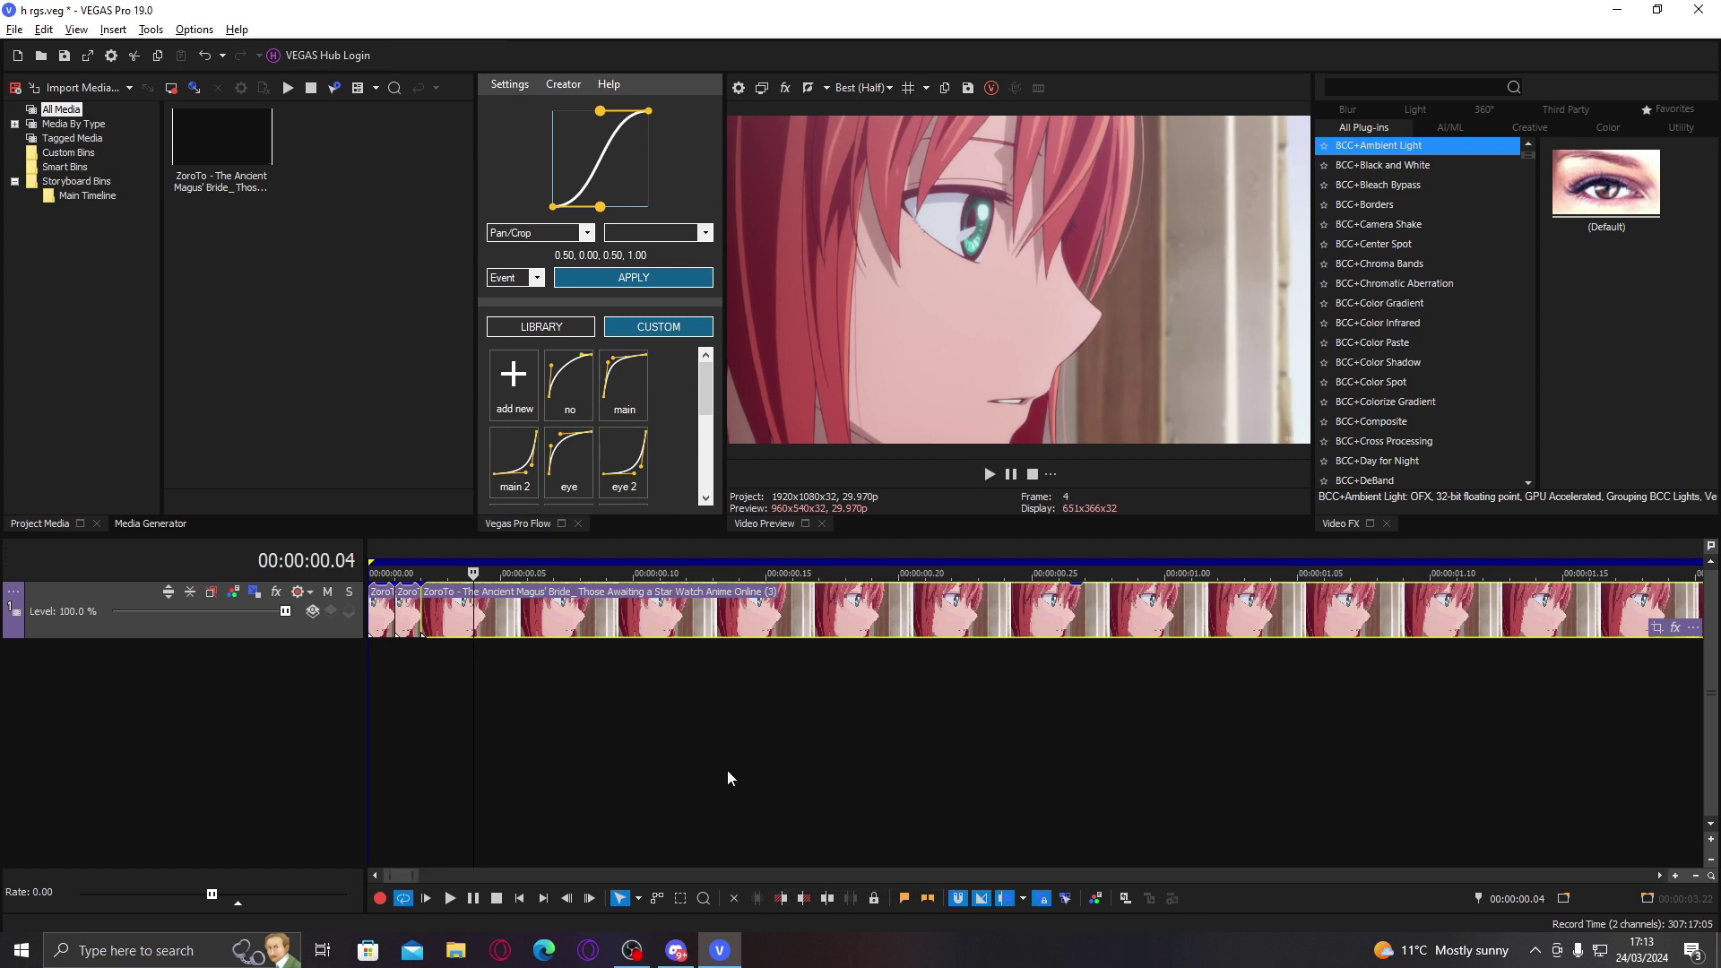
key(Left)
key(Left)
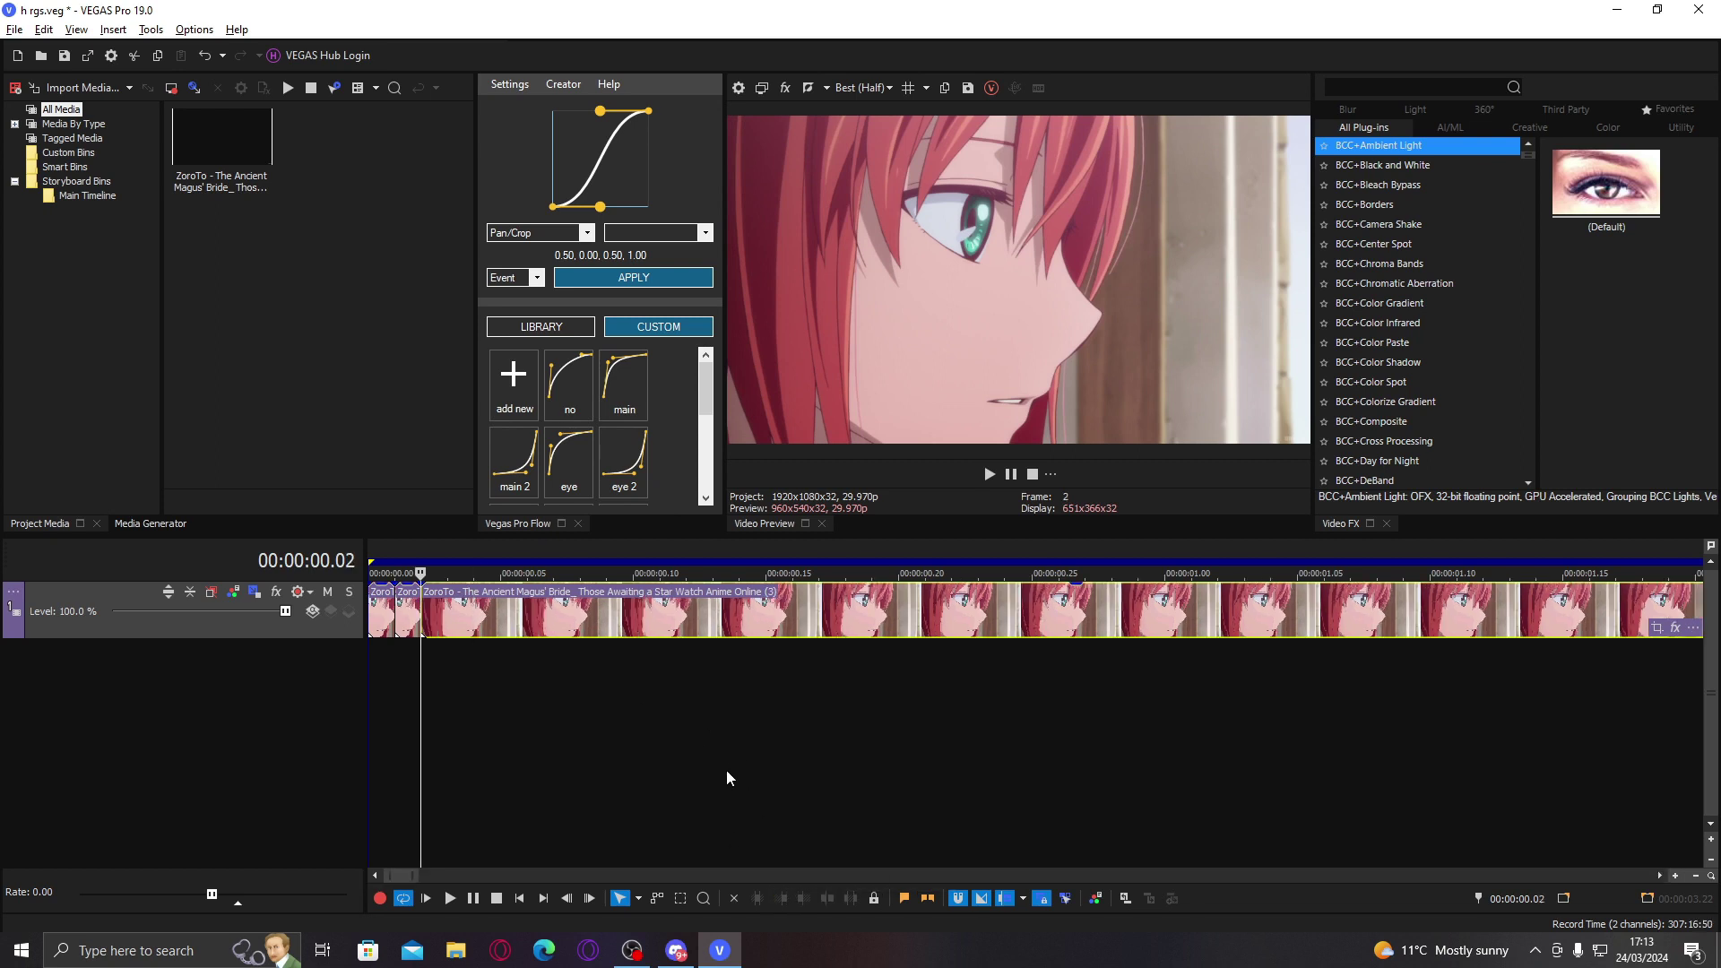
Step: Split the remaining clip at 00:00:00.03, then trim the surplus frames after the cut and close the gap
key(Right)
key(s)
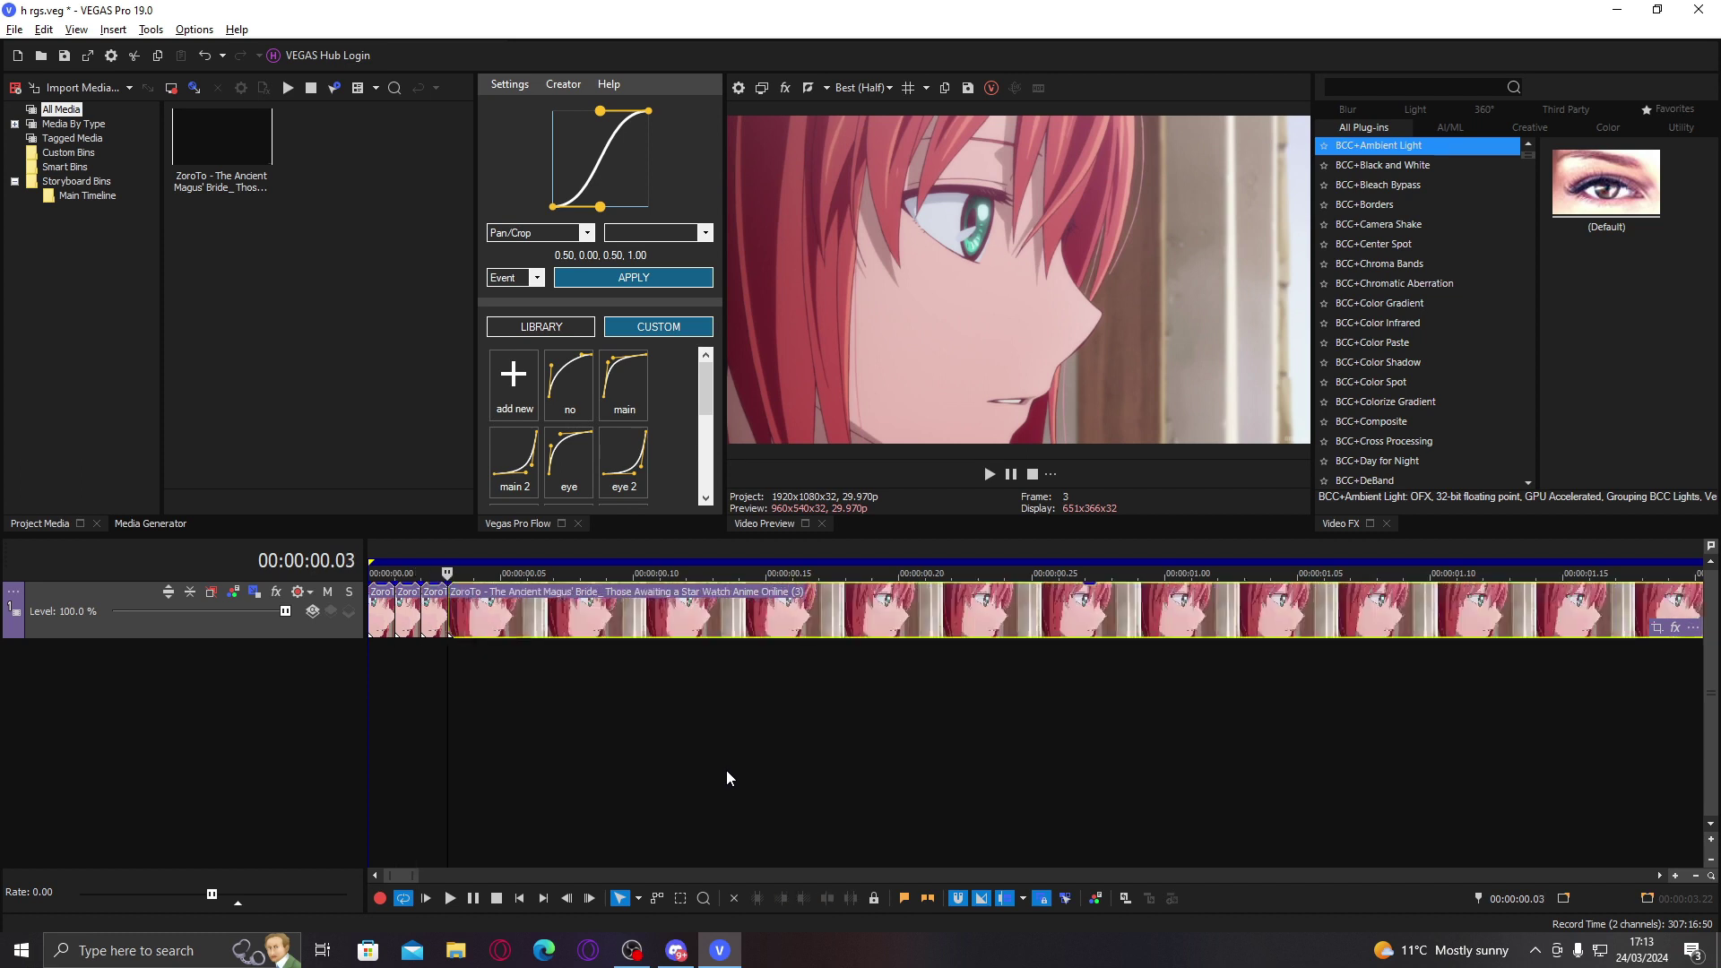
key(Right)
key(Right)
key(Right)
key(Right)
key(Left)
key(Left)
key(Left)
key(Left)
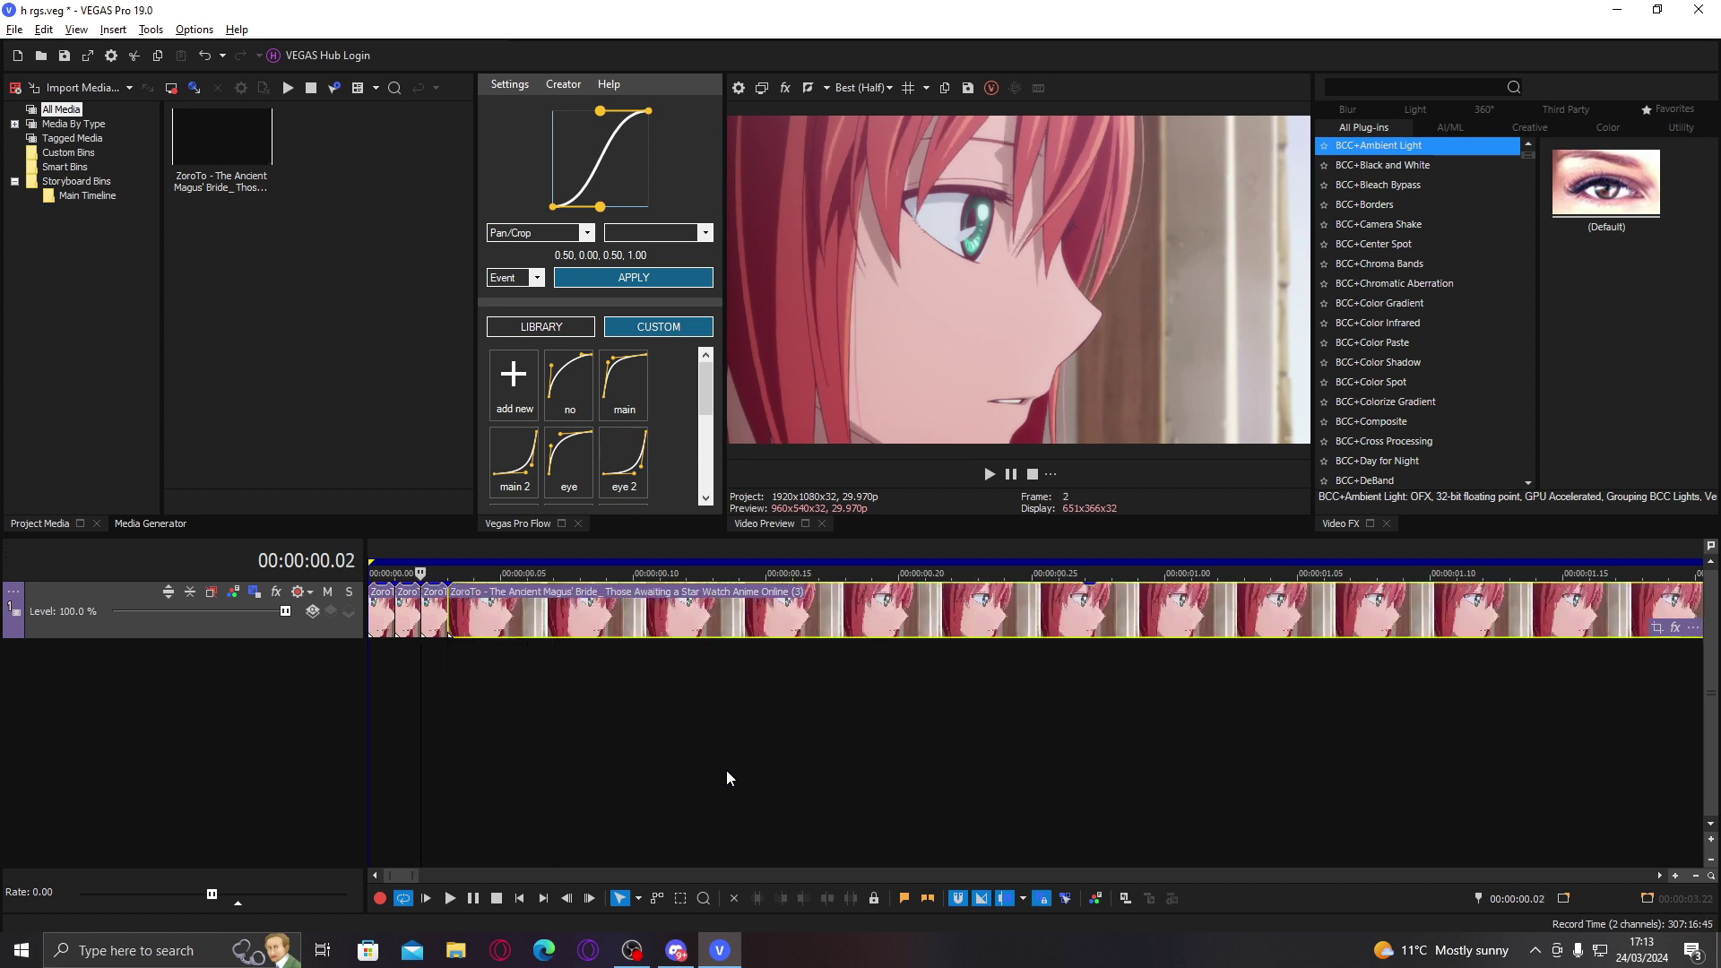
Step: Split the remaining clip at 00:00:00.04, trim the rest's start at 00:00:00.07 and move it back against the cut
key(Right)
key(s)
key(Right)
key(Right)
key(Right)
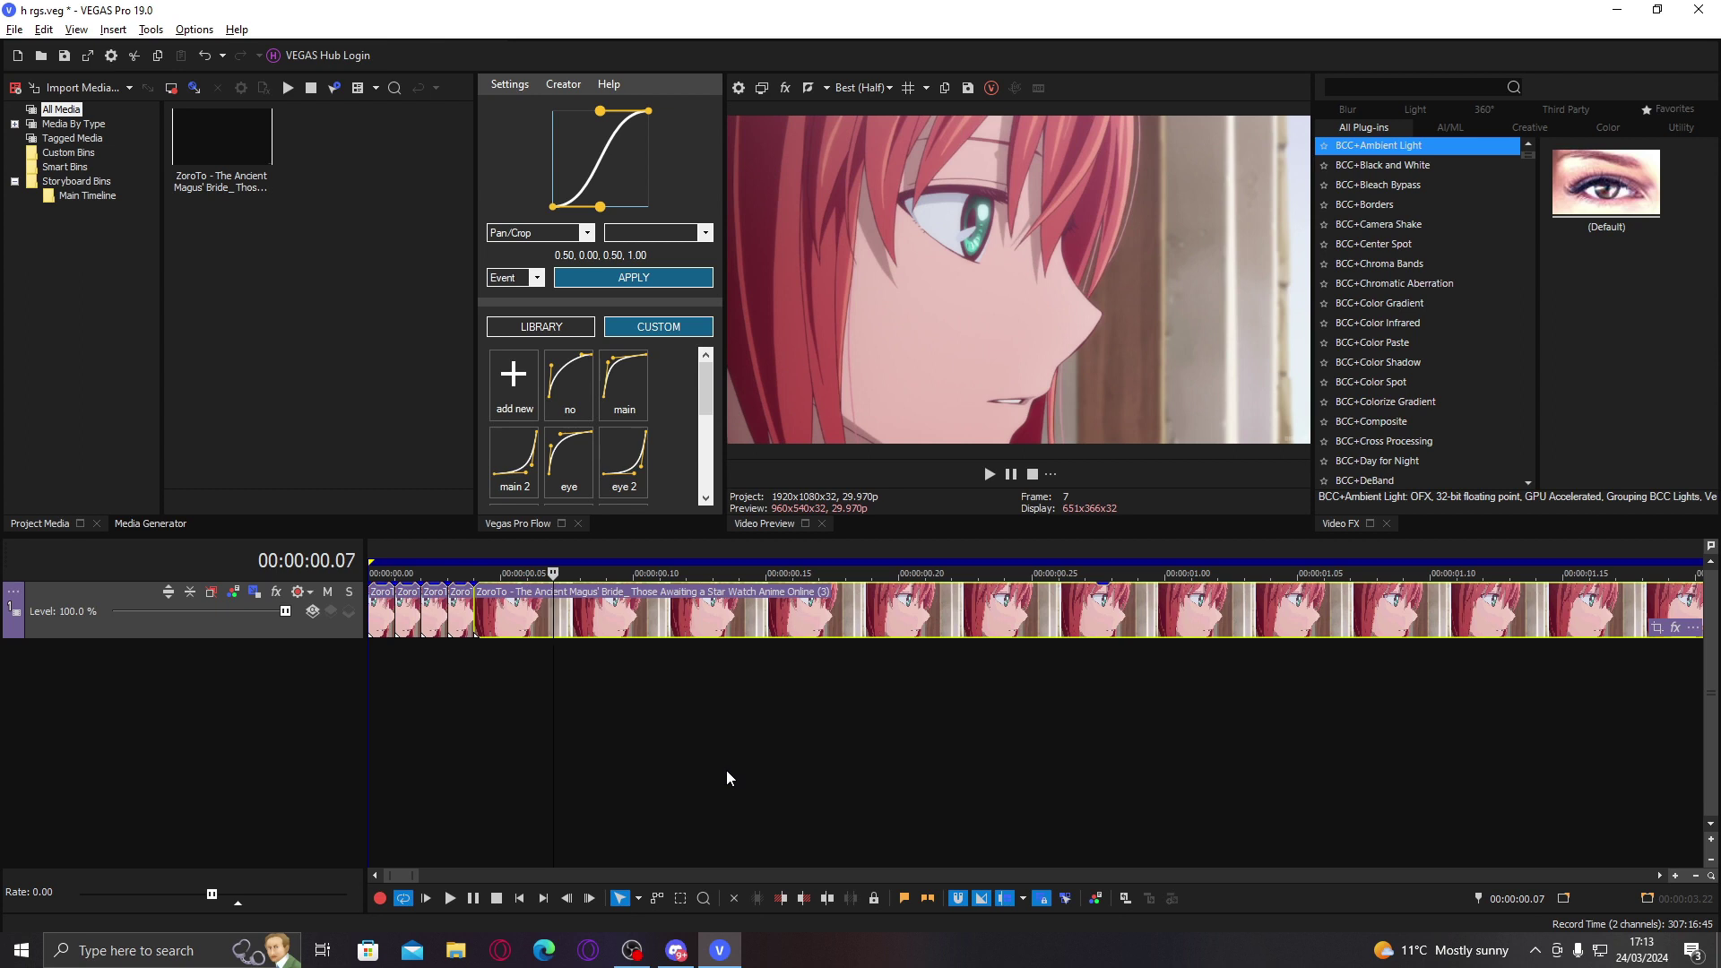
key(Left)
key(Left)
key(Left)
Step: Split the remaining clip at 00:00:00.05, then trim three frames off the start of the rest and close the gap
key(Right)
key(s)
key(Right)
key(Right)
key(Right)
key(Left)
key(Left)
key(Left)
Step: Split the remaining clip at 00:00:00.06, then trim the surplus frames after the cut and close the gap
key(Right)
key(s)
key(Right)
key(Right)
key(Left)
key(Left)
key(Left)
Step: Split the remaining clip at 00:00:00.07, then trim three frames off the start of the rest and close the gap
key(Right)
key(Right)
key(s)
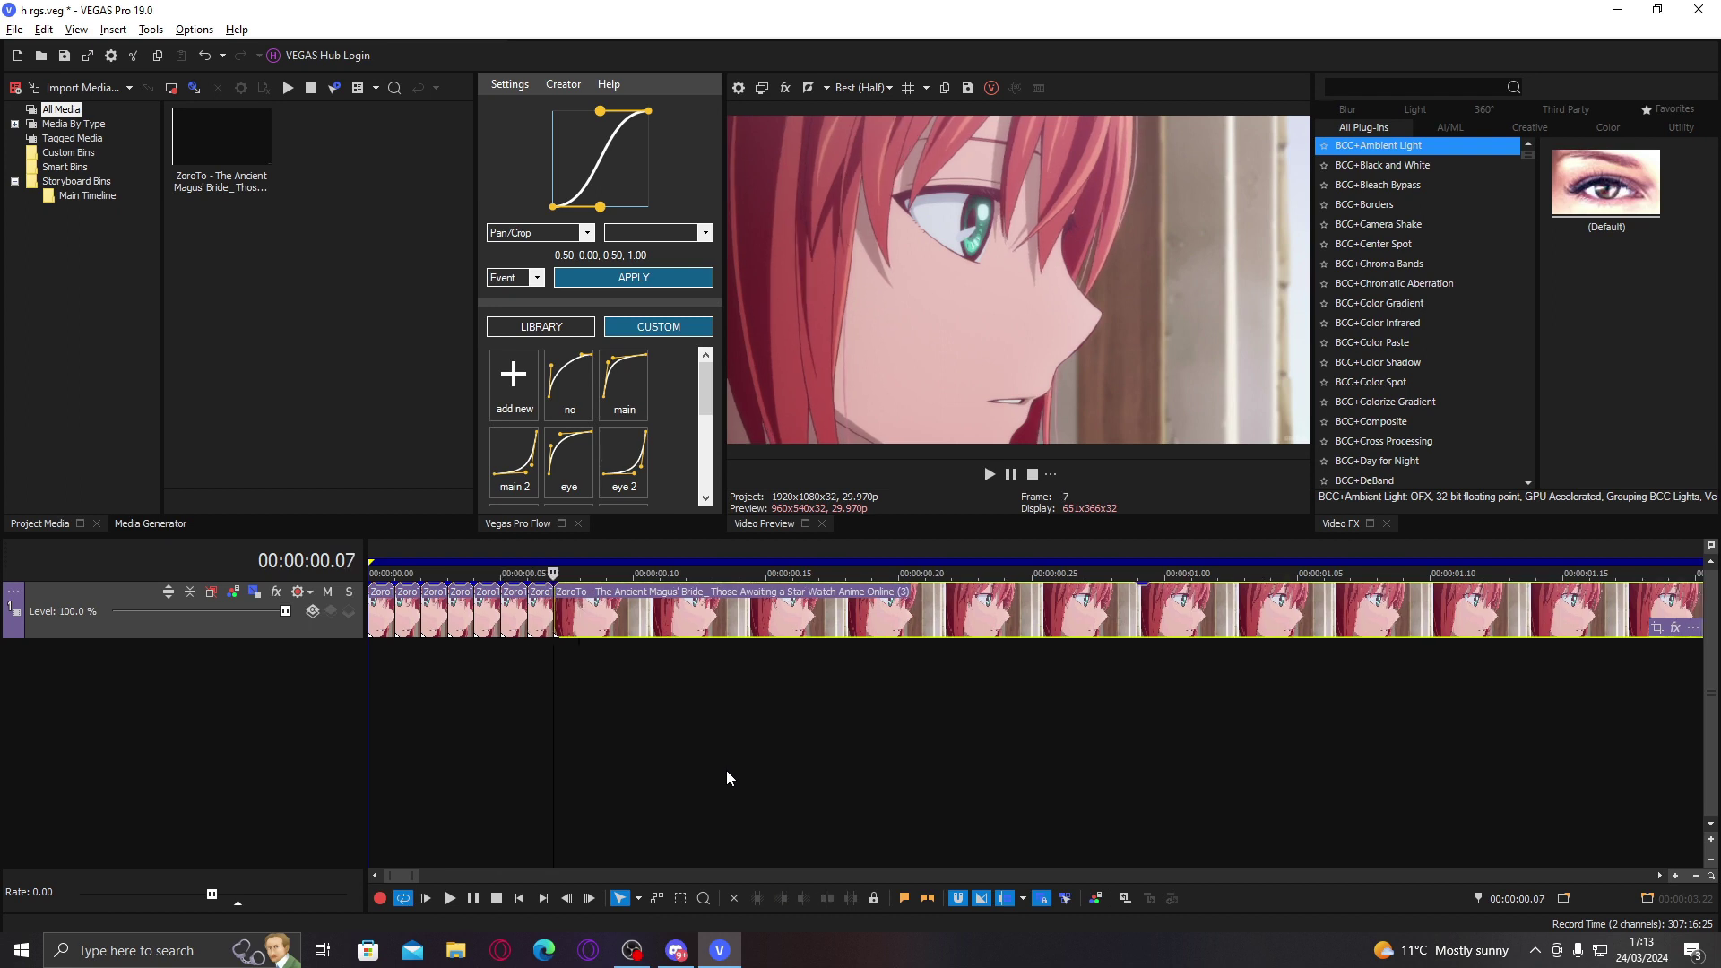
key(Right)
key(Right)
key(Right)
key(Left)
key(Left)
key(Left)
Step: Split the remaining clip at 00:00:00.08, then trim three frames off the start of the rest and close the gap
key(Right)
key(s)
key(Right)
key(Right)
key(Right)
key(Left)
key(Left)
key(Left)
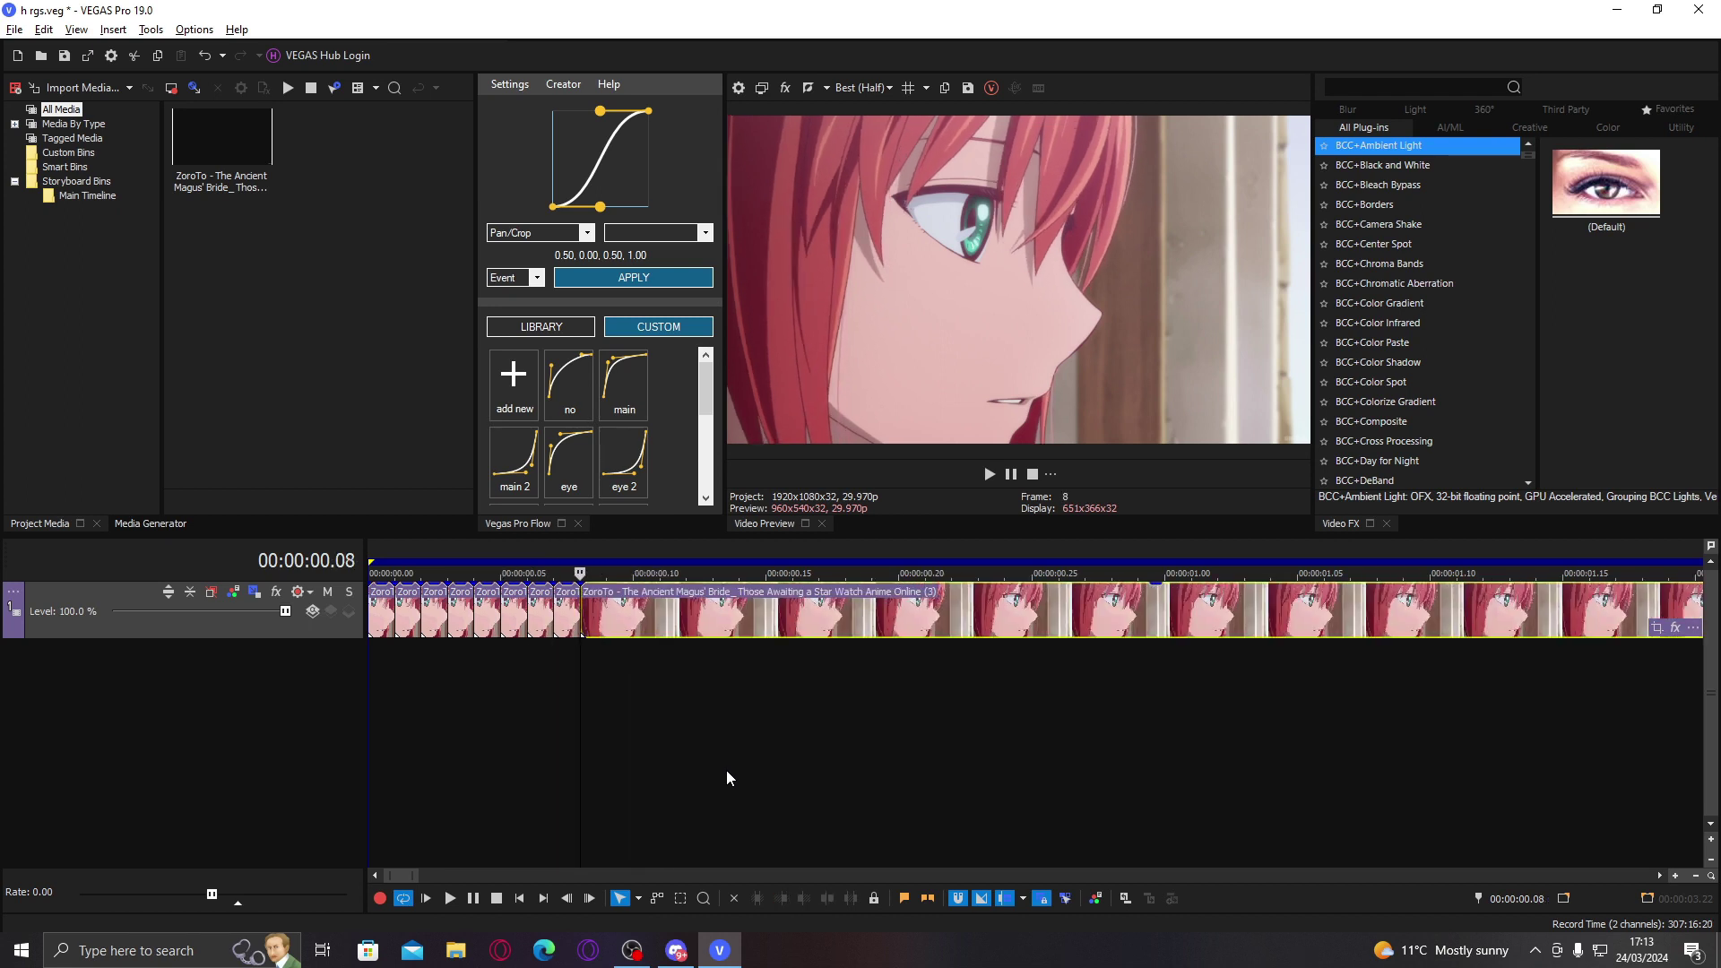
Step: Split the remaining clip at 00:00:00.09, then trim the surplus frames after the cut and close the gap
key(Right)
key(s)
key(Right)
key(Right)
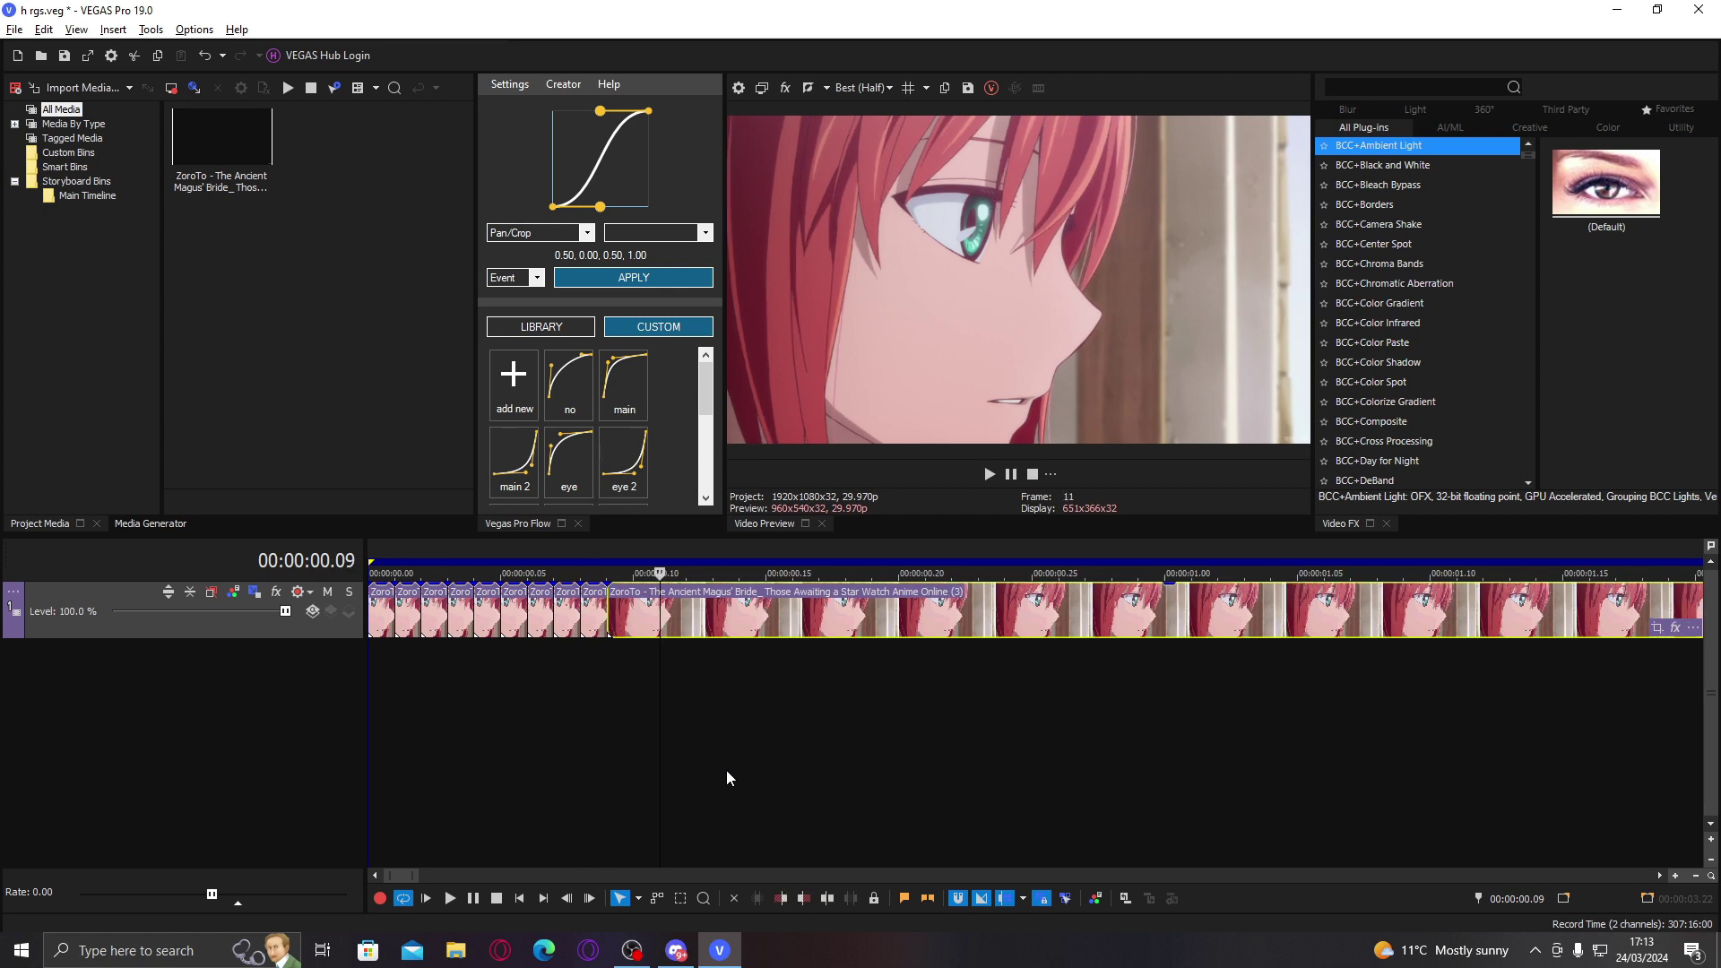
key(Left)
key(Left)
Step: Split the remaining clip at 00:00:00.10, trim the rest's start at 00:00:00.13 and move it back against the cut
key(Right)
key(s)
key(Right)
key(Right)
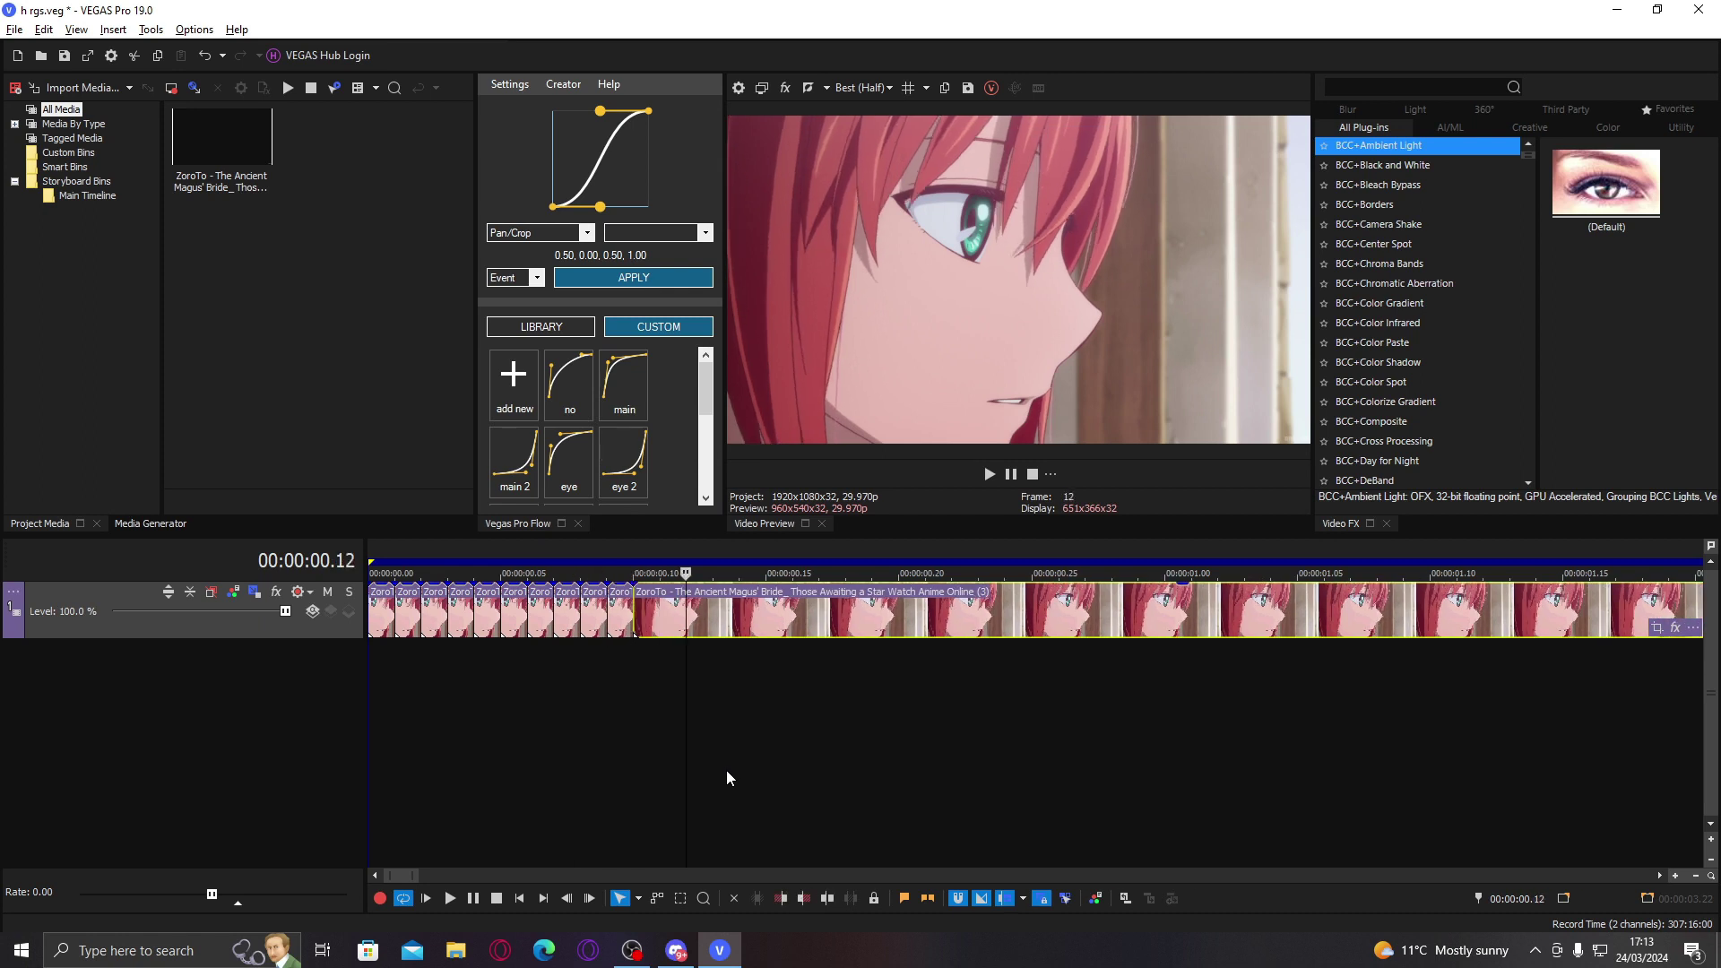
key(Right)
key(Left)
key(Left)
key(Left)
Step: Split the remaining clip at 00:00:00.11, trim the rest's start at 00:00:00.14 and move it back against the cut
key(Right)
key(s)
key(Right)
key(Right)
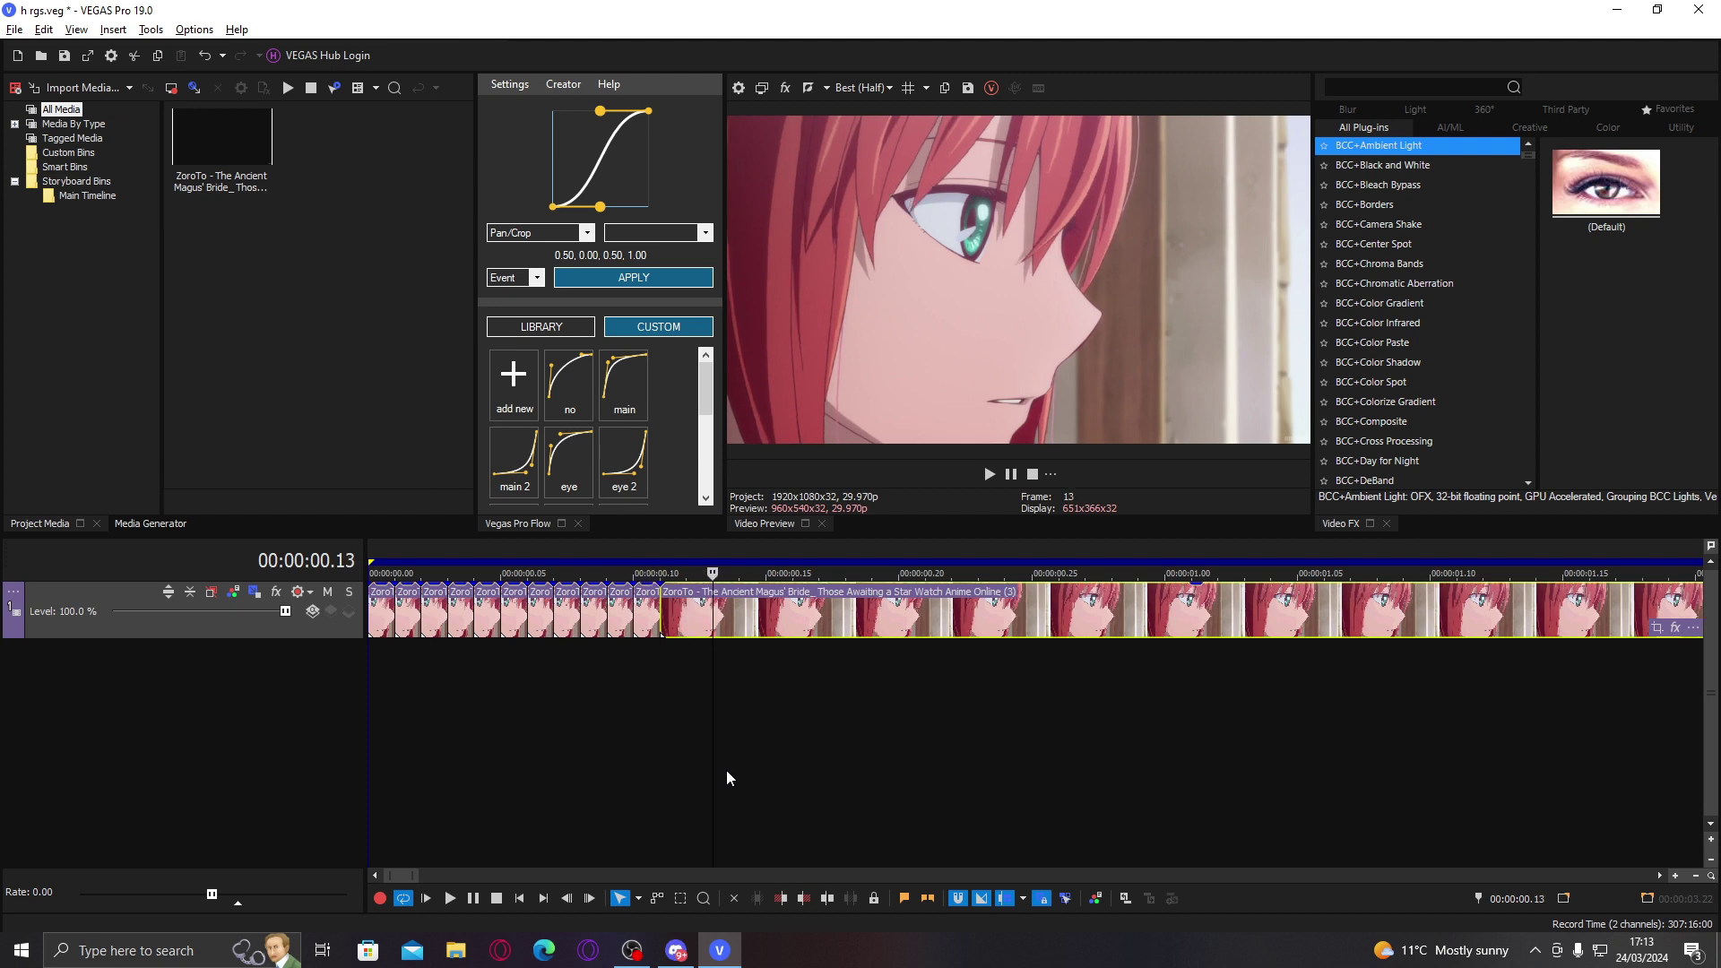
key(Right)
key(Left)
key(Left)
key(Left)
Step: Split the remaining clip at 00:00:00.12, then trim the surplus frames after the cut and close the gap
key(Right)
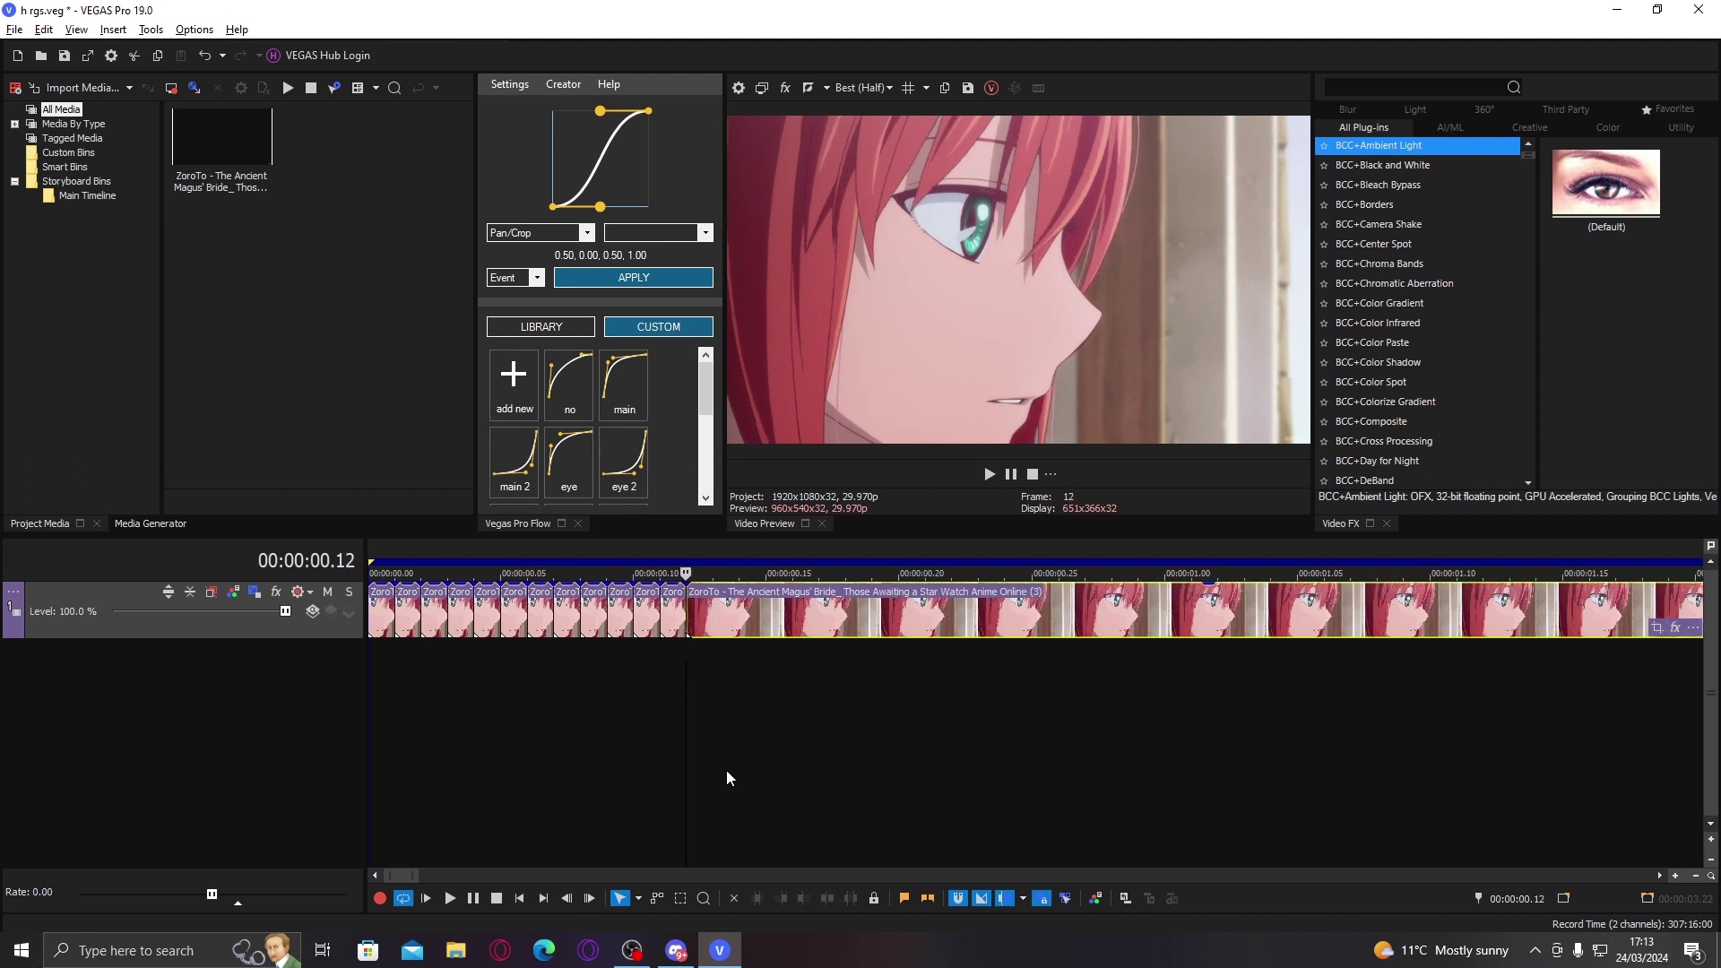
key(space)
key(space)
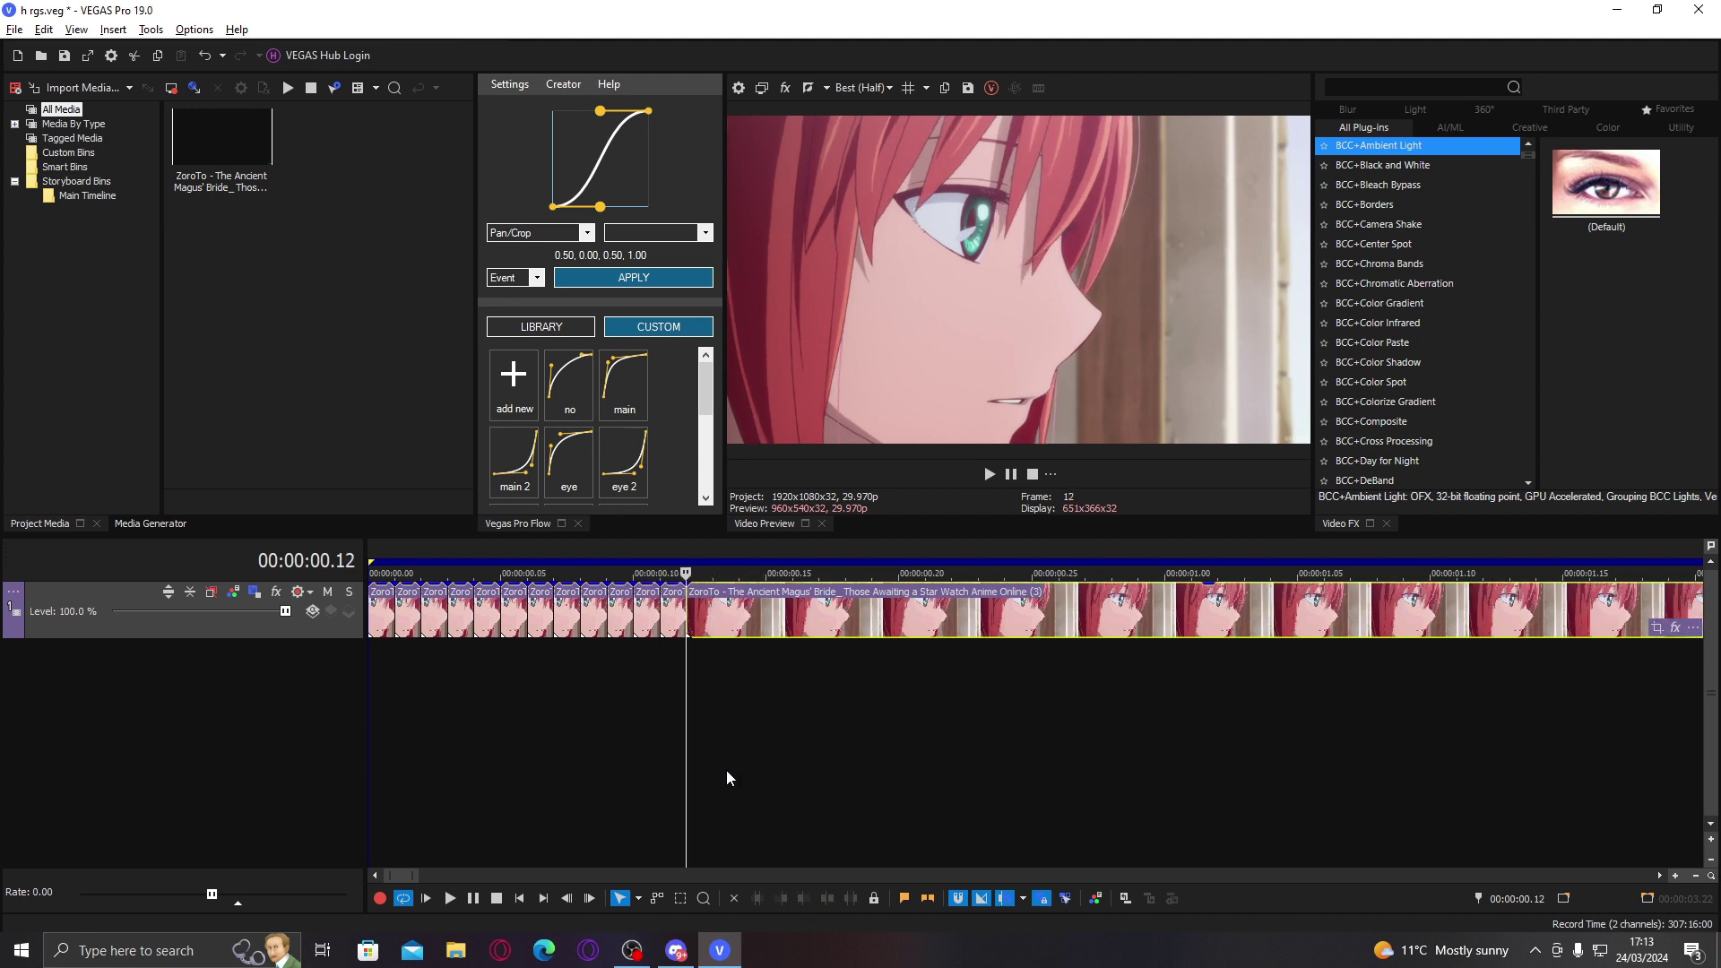
key(space)
Step: Split the remaining clip at 00:00:00.13, trim the rest's start at 00:00:00.16 and move it back against the cut
key(s)
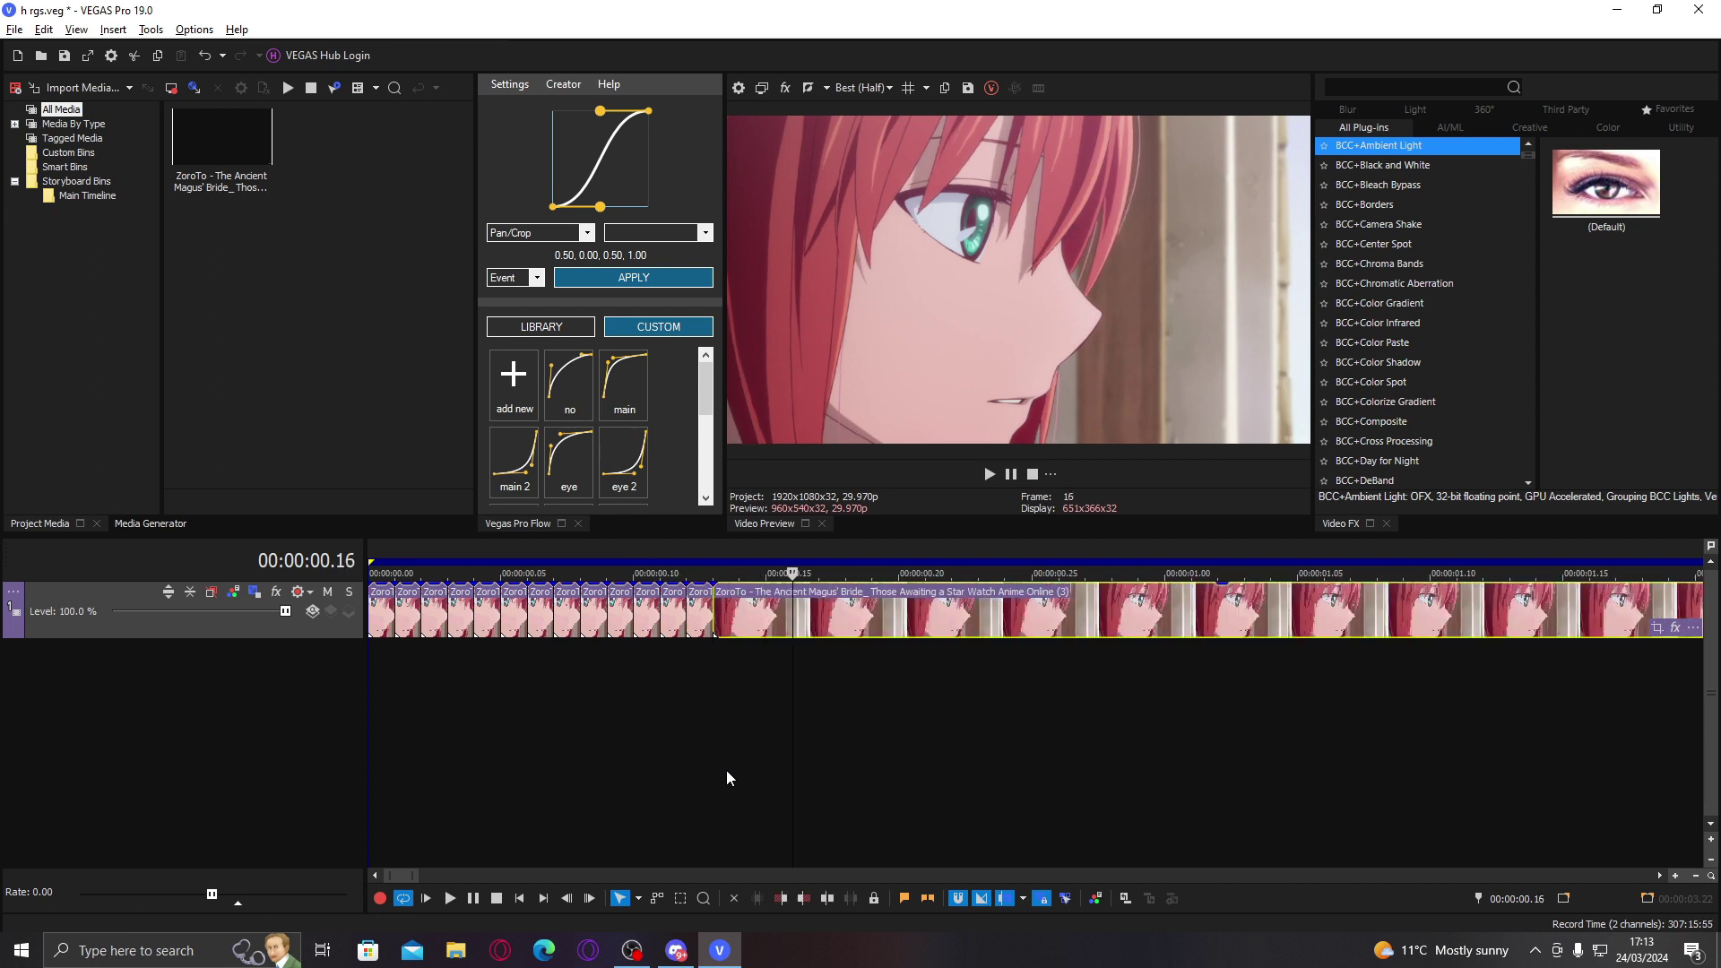
key(Left)
key(Left)
key(Left)
key(Left)
Step: Split the remaining clip at 00:00:00.14, then trim three frames off the start of the rest and close the gap
key(Right)
key(Right)
key(s)
key(Right)
key(Right)
key(Right)
key(Left)
key(Left)
key(Left)
Step: Split the remaining clip at 00:00:00.15, then trim three frames off the start of the rest and close the gap
key(Right)
key(s)
key(Right)
key(Right)
key(Right)
key(Left)
key(Left)
key(Left)
Step: Split the remaining clip at 00:00:00.16, then trim three frames off the start of the rest and close the gap
key(Right)
key(s)
key(Right)
key(Right)
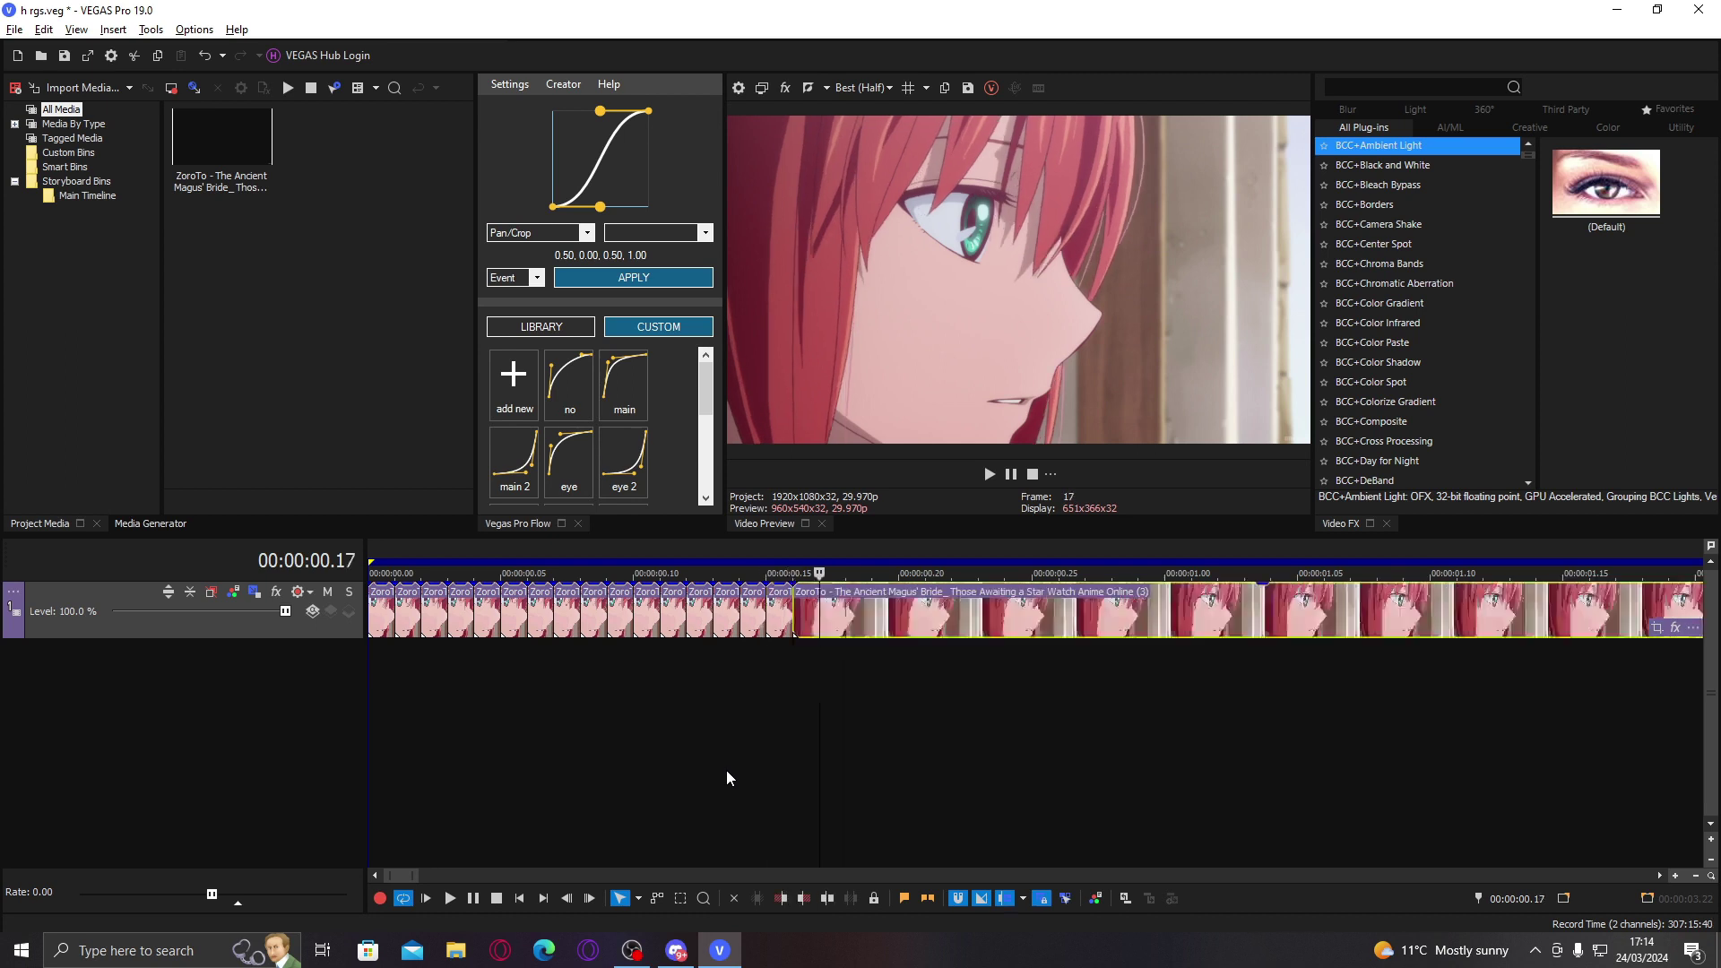
key(Right)
key(Left)
key(Left)
key(Left)
Step: Split the remaining clip at 00:00:00.17, then trim the surplus frames after the cut and close the gap
key(Right)
key(s)
key(Right)
key(Right)
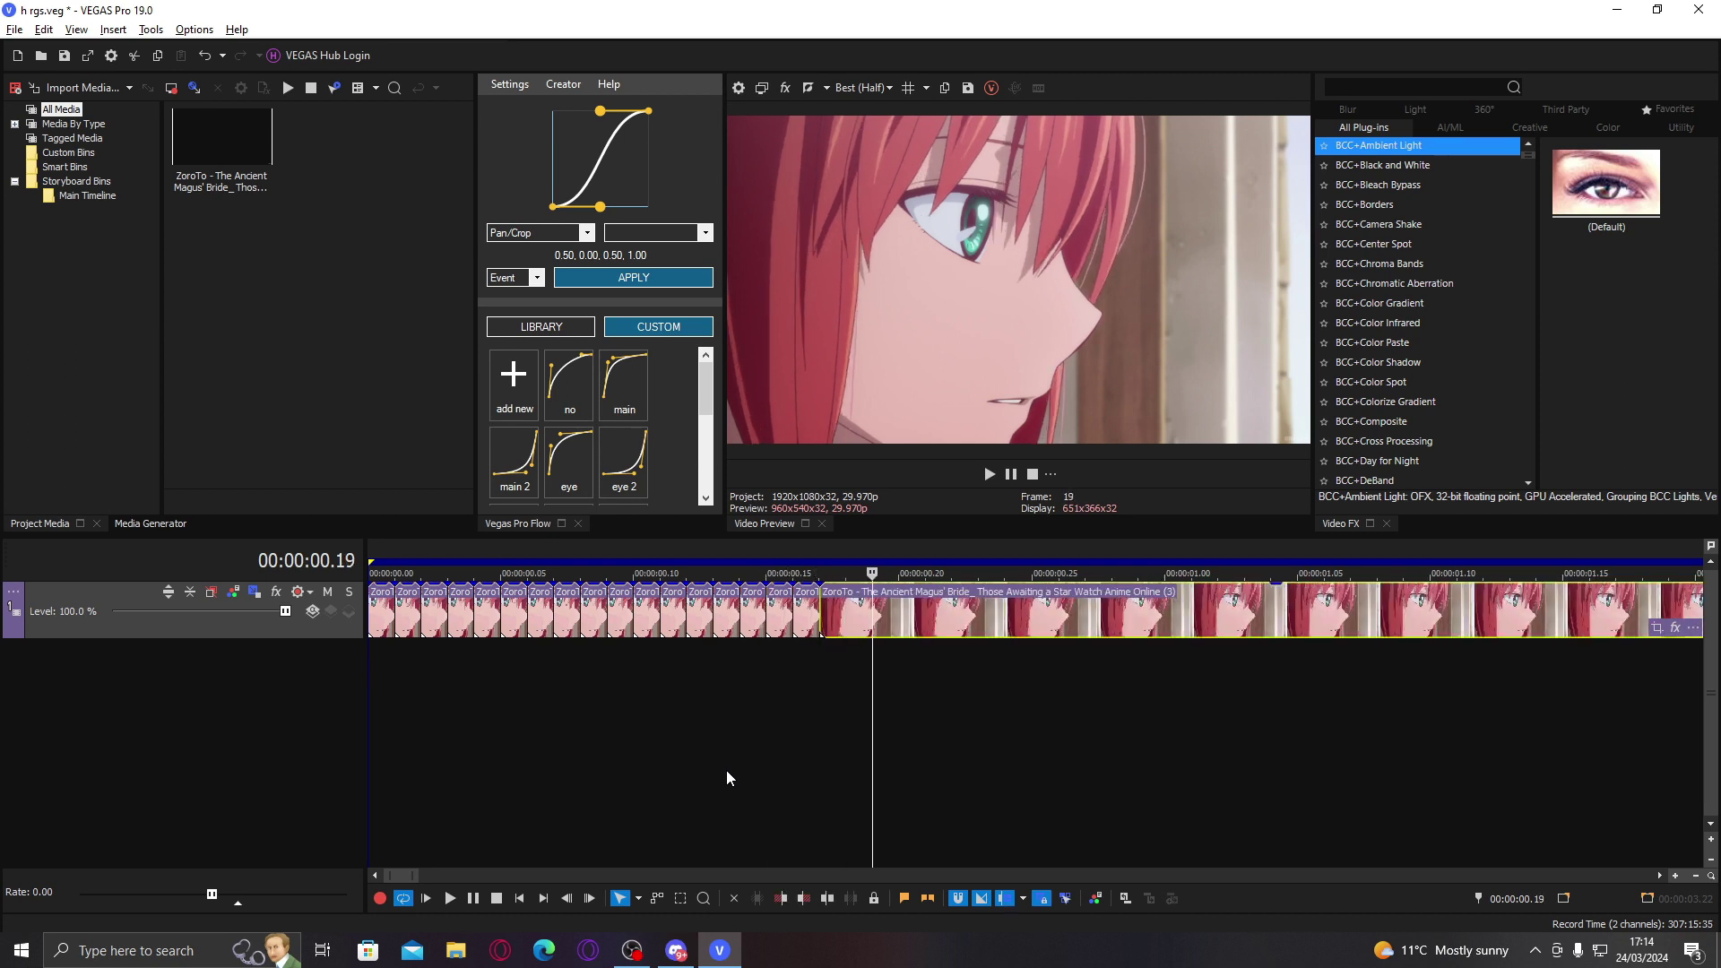
key(Left)
key(Left)
Step: Split the remaining clip at 00:00:00.18, then trim three frames off the start of the rest and close the gap
key(Right)
key(s)
key(Right)
key(Right)
key(Right)
key(Left)
key(Left)
key(Left)
Step: Split the remaining clip at 00:00:00.19, trim the rest's start at 00:00:00.22 and move it back against the cut
key(Right)
key(s)
key(Right)
key(Right)
key(Right)
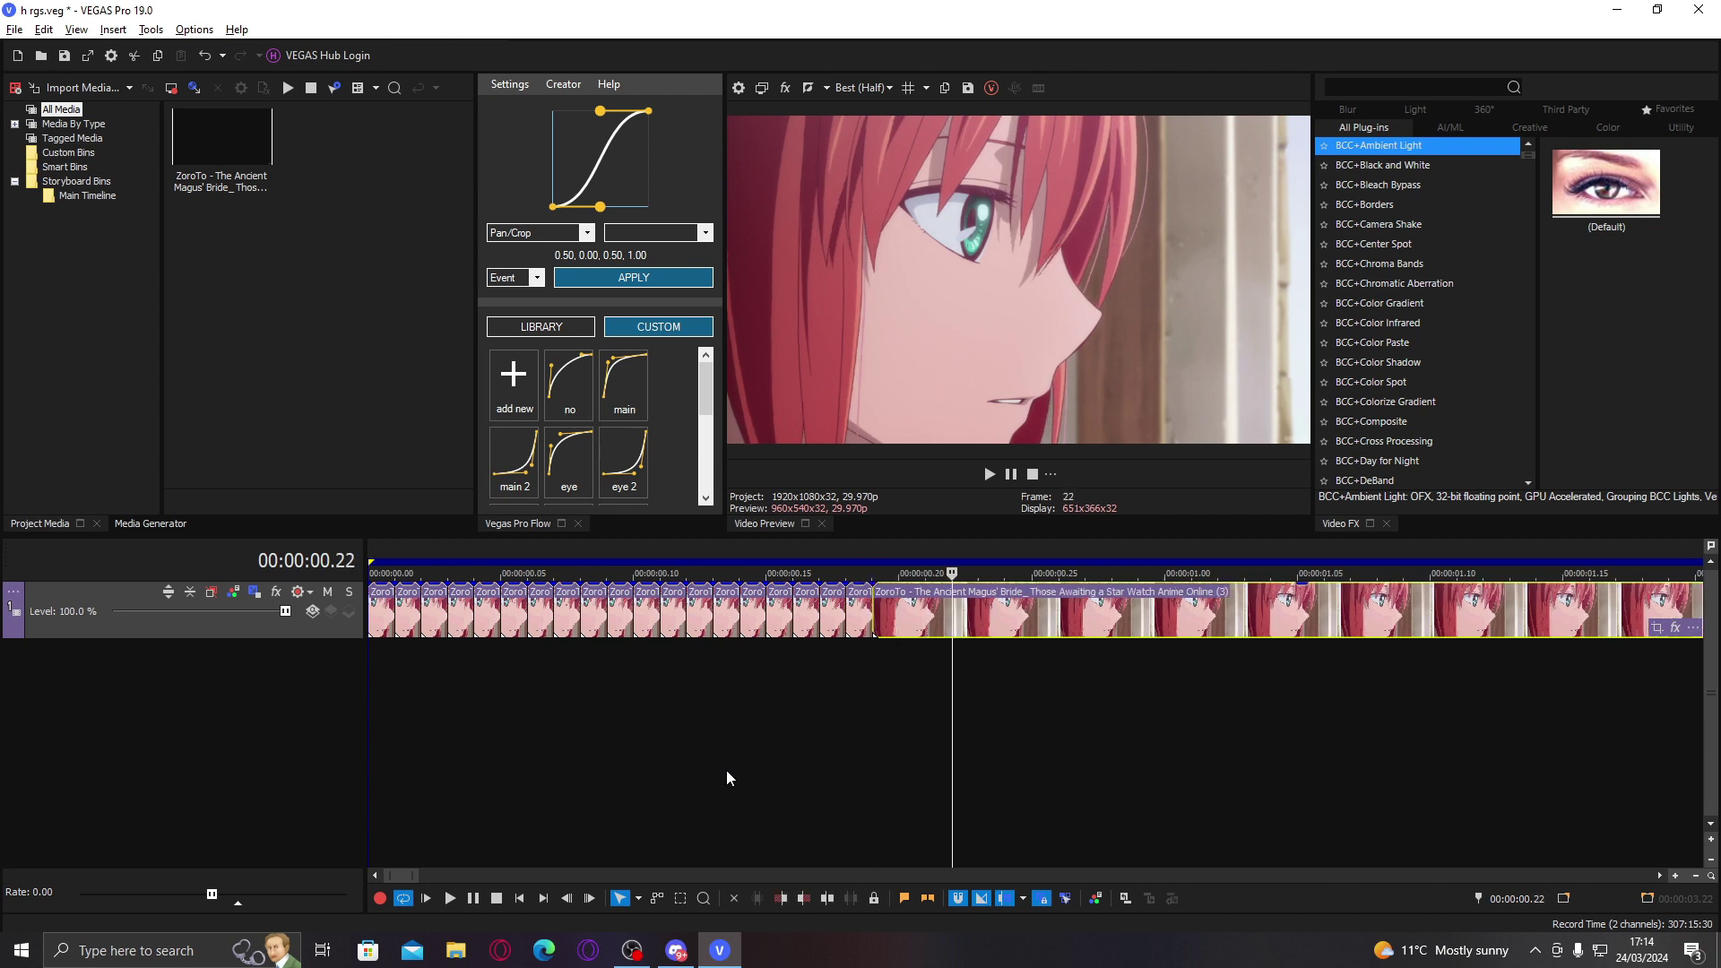
key(Left)
key(Left)
key(Left)
Step: Split the remaining clip at 00:00:00.20, trim the rest's start at 00:00:00.23 and move it back against the cut
key(Right)
key(s)
key(Right)
key(Right)
key(Right)
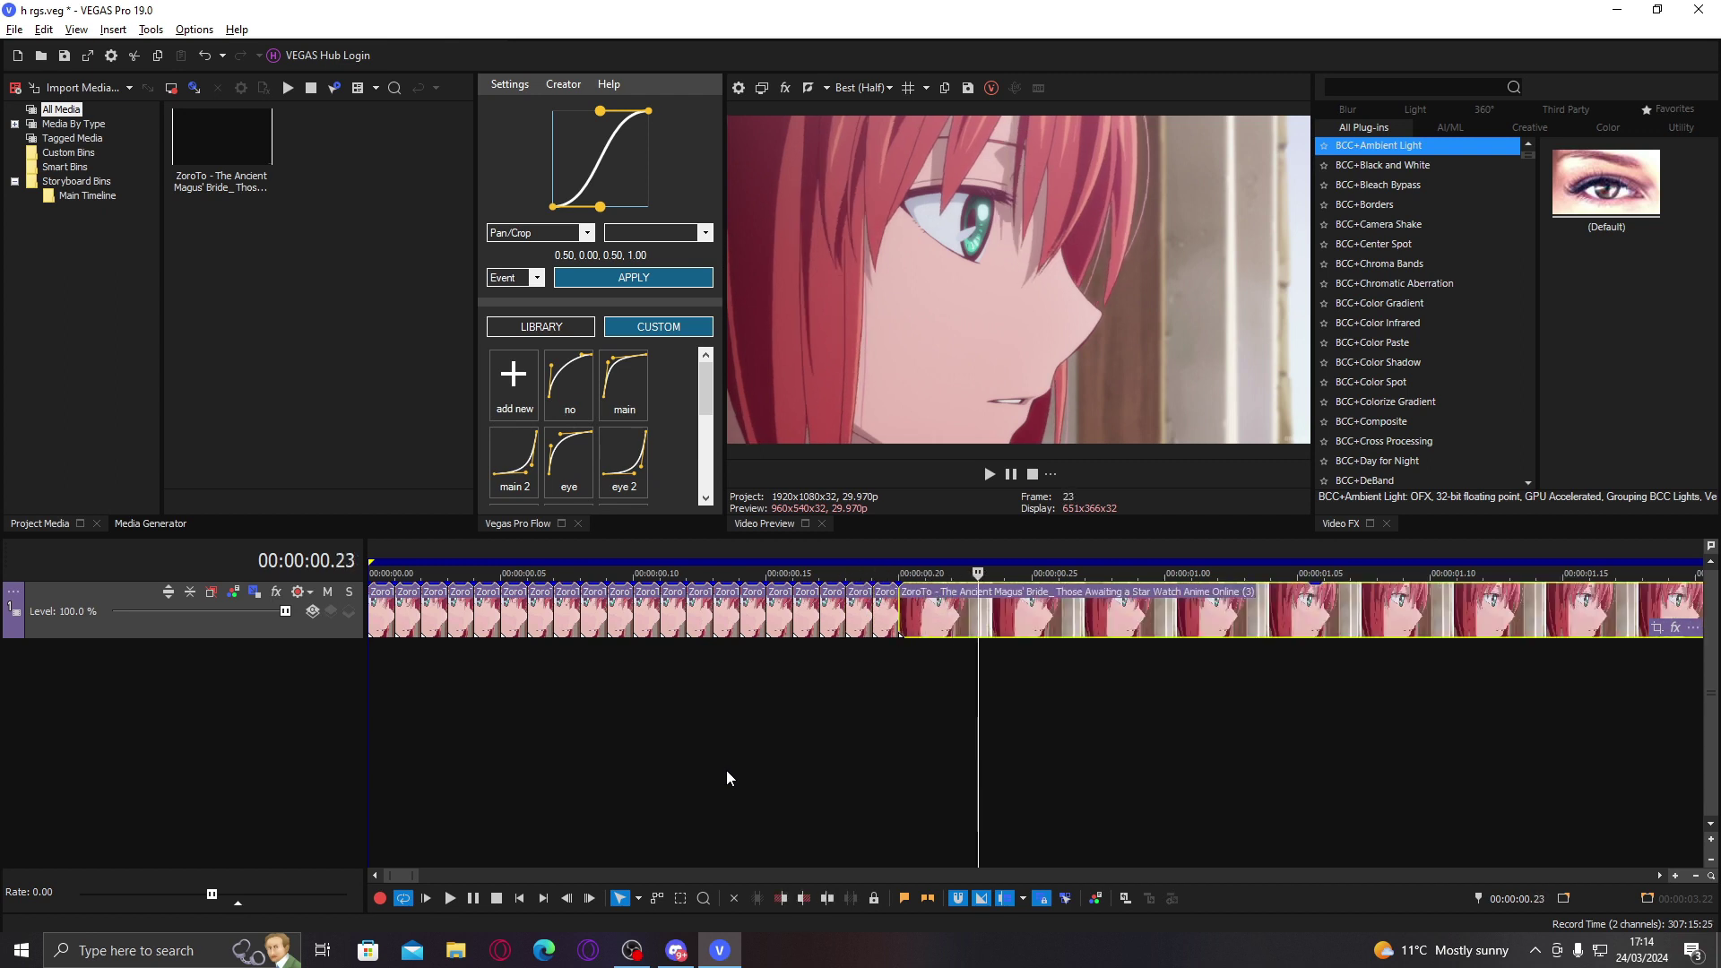
key(Left)
key(Left)
key(Left)
key(Left)
Step: Split the remaining clip at 00:00:00.21, then trim the surplus frames after the cut and close the gap
key(Right)
key(Right)
key(s)
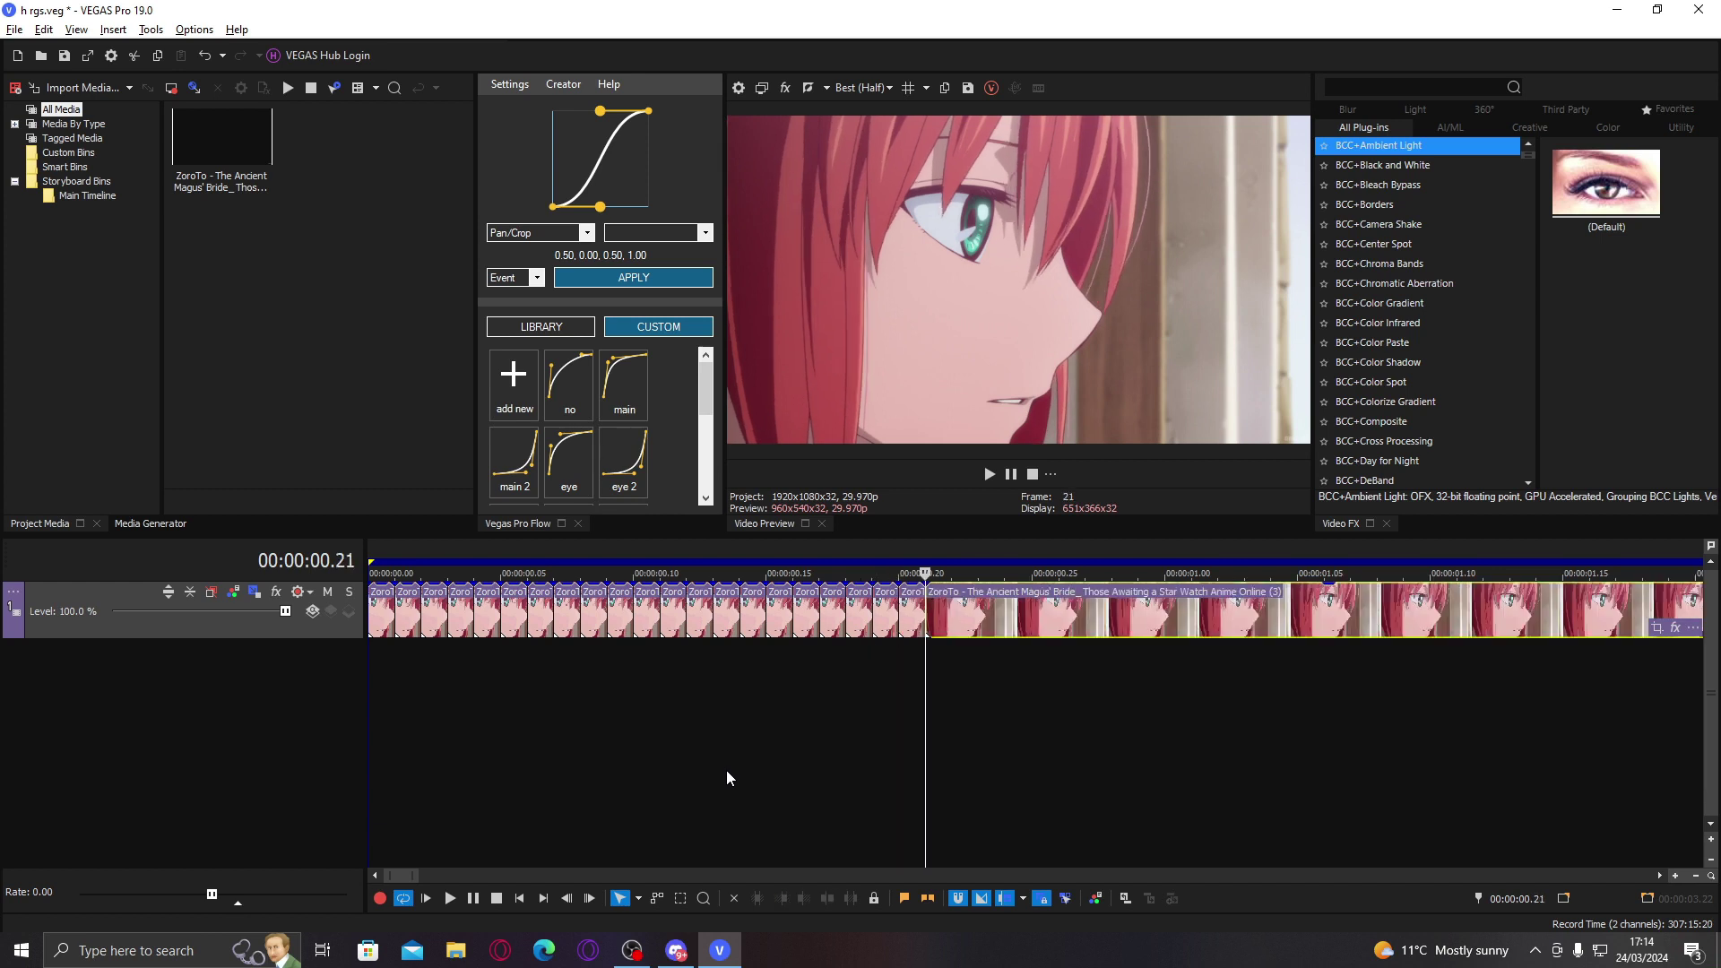
key(Left)
Step: Split the remaining clip at 00:00:00.22, trim the rest's start at 00:00:00.26 and close the gap
key(Right)
key(Right)
key(s)
key(Right)
key(Right)
key(Right)
key(Right)
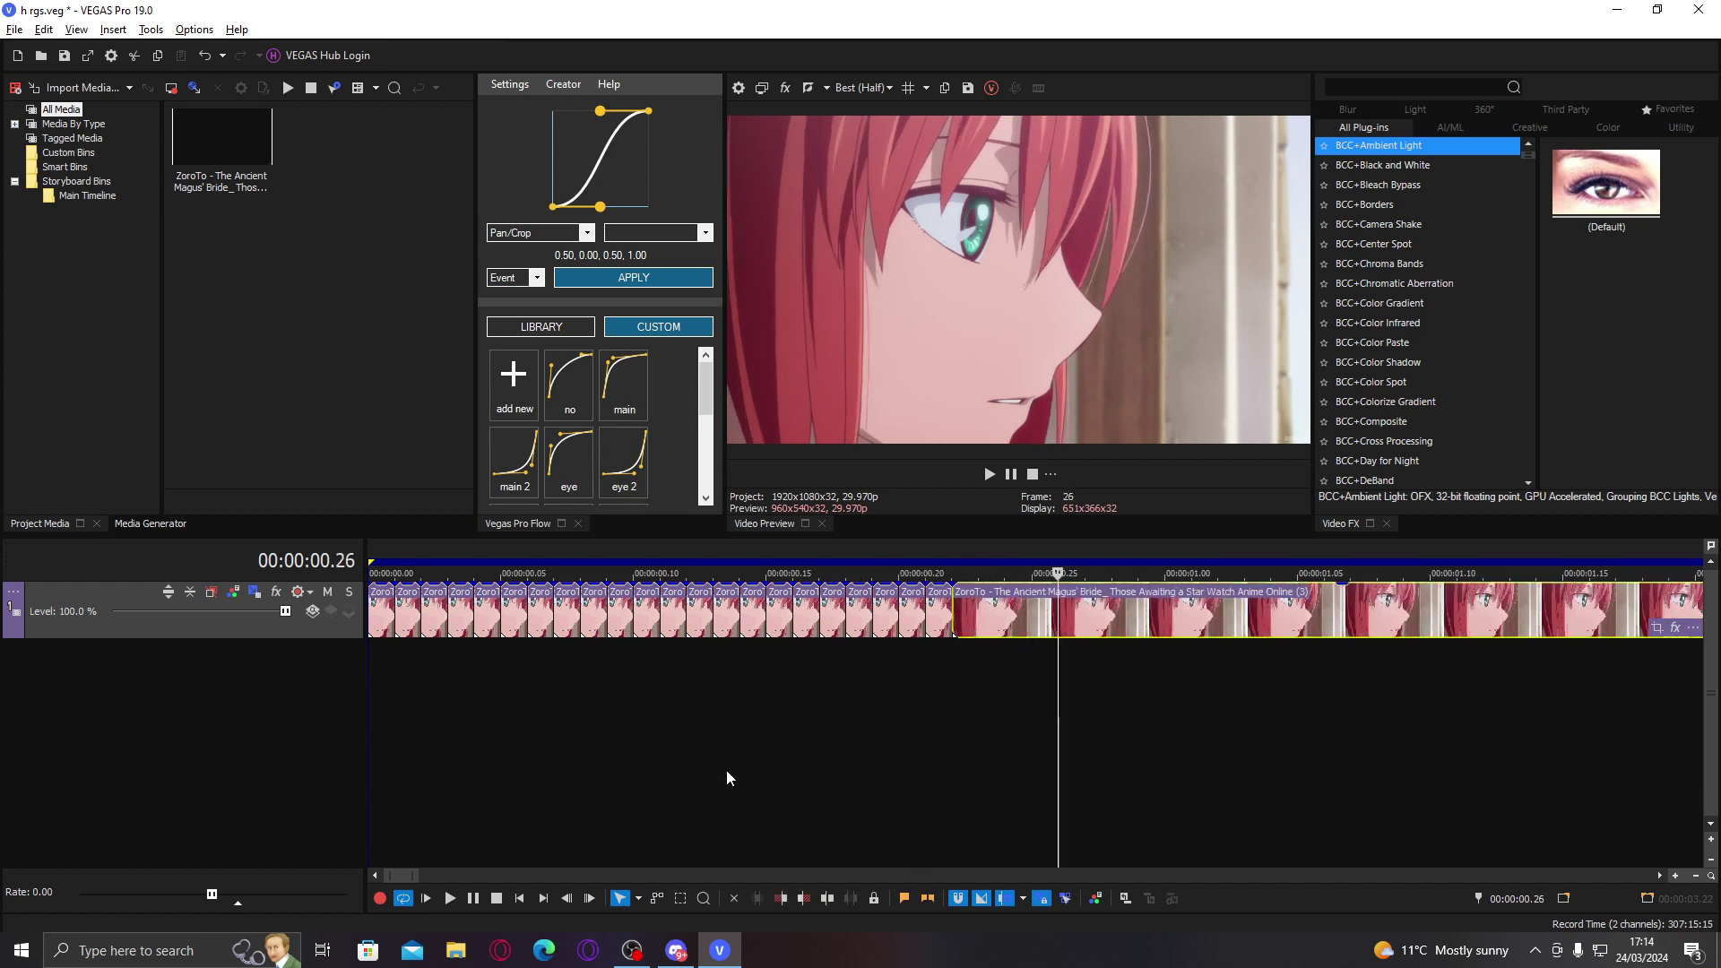
key(alt+[)
Step: Split the remaining clip at 00:00:00.23, trim the rest's start at 00:00:00.27 and close the gap
key(Right)
key(s)
key(Right)
key(Right)
key(Right)
key(Right)
key(alt+[)
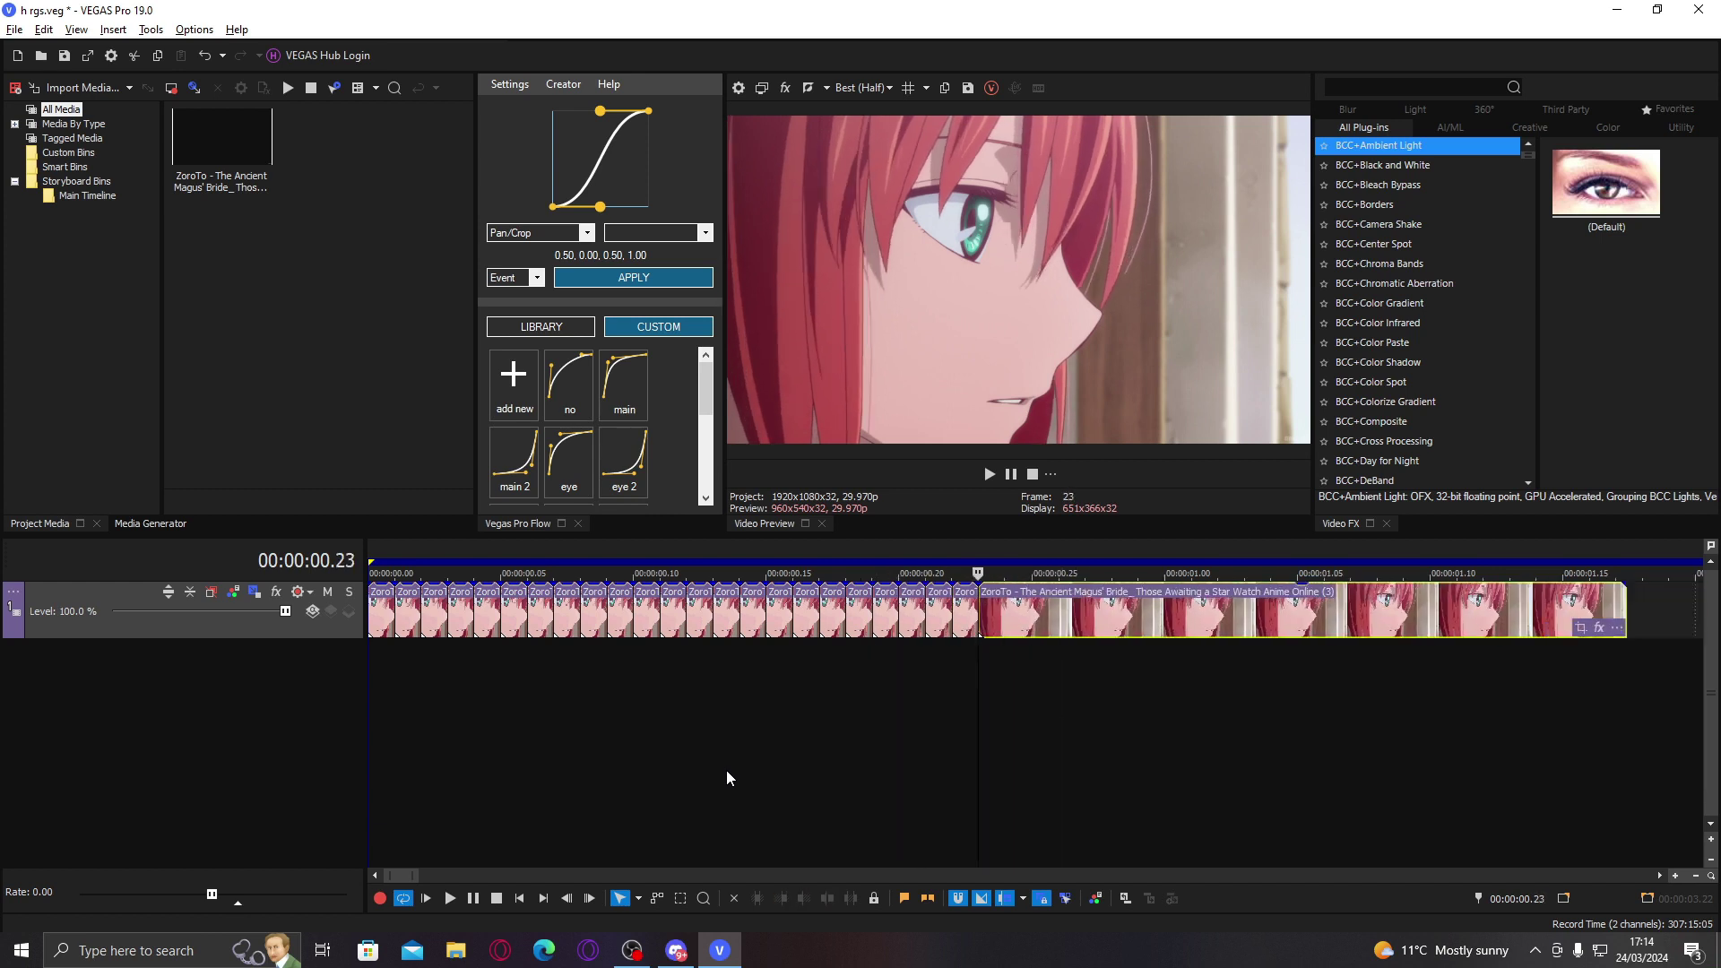
Step: Split the remaining clip at 00:00:00.24, then trim three frames off the start of the rest and close the gap
key(Right)
key(s)
key(Right)
key(Right)
key(Right)
key(Left)
key(Left)
key(Left)
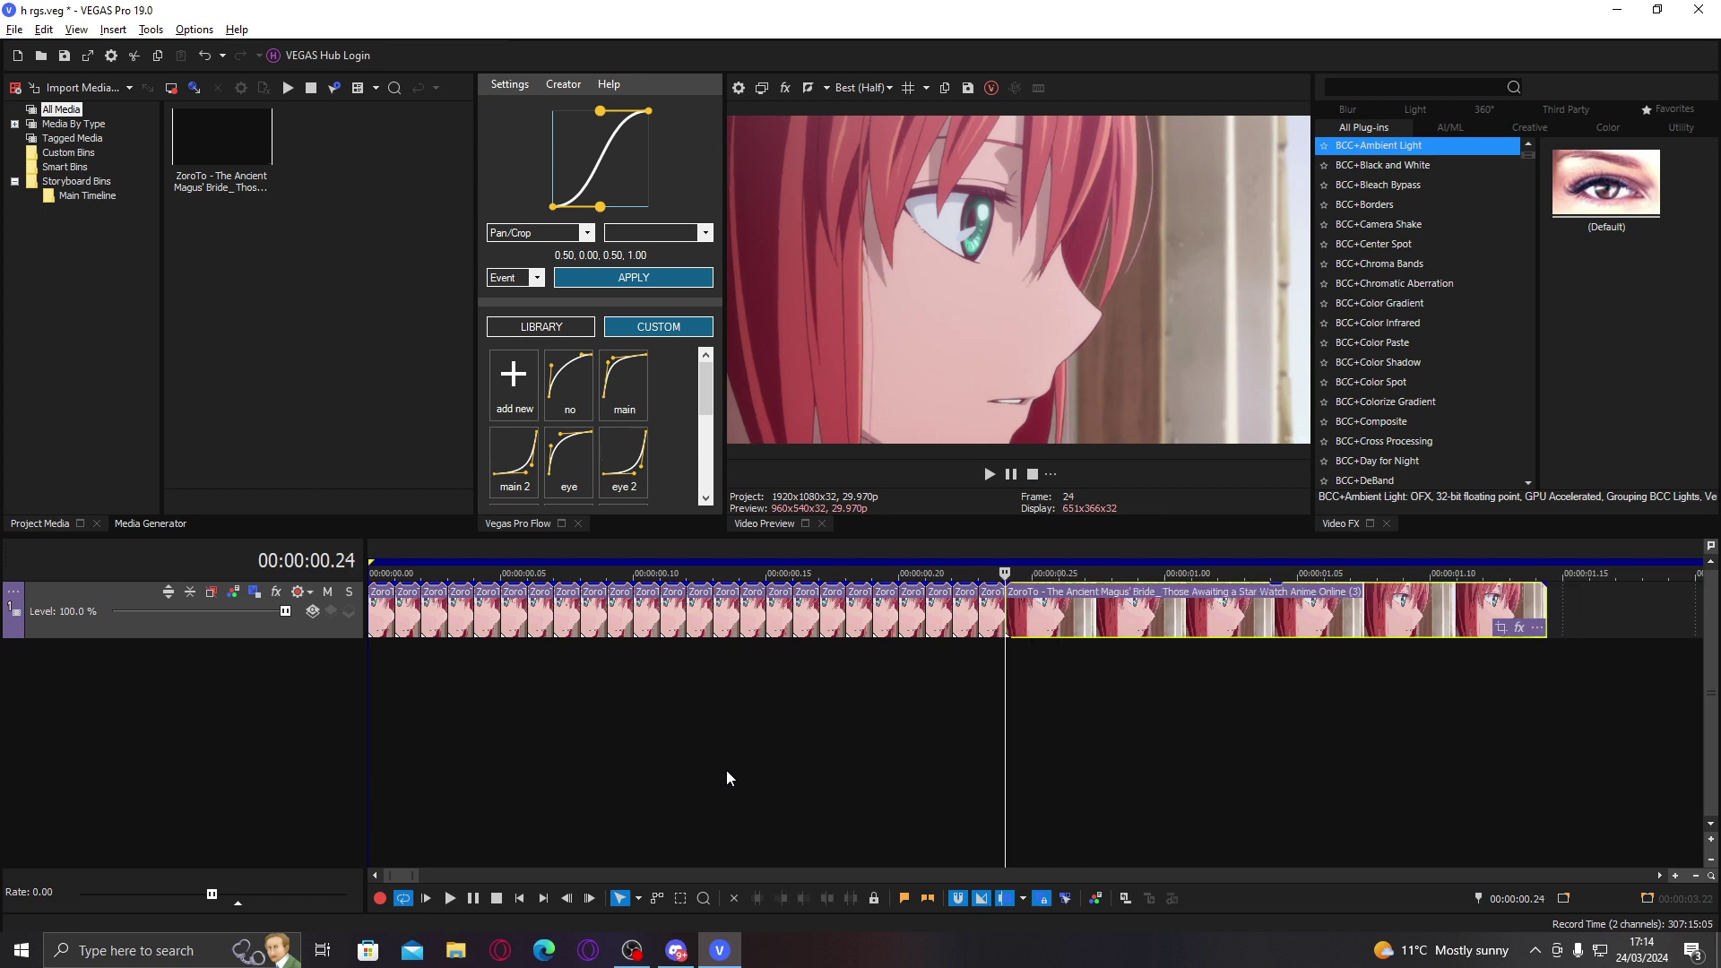
Step: Split the remaining clip at 00:00:00.25 and 00:00:00.26, then trim three frames off the start of the rest and close the gap
key(Right)
key(s)
key(Right)
key(s)
key(Right)
key(Right)
key(Right)
key(alt+[)
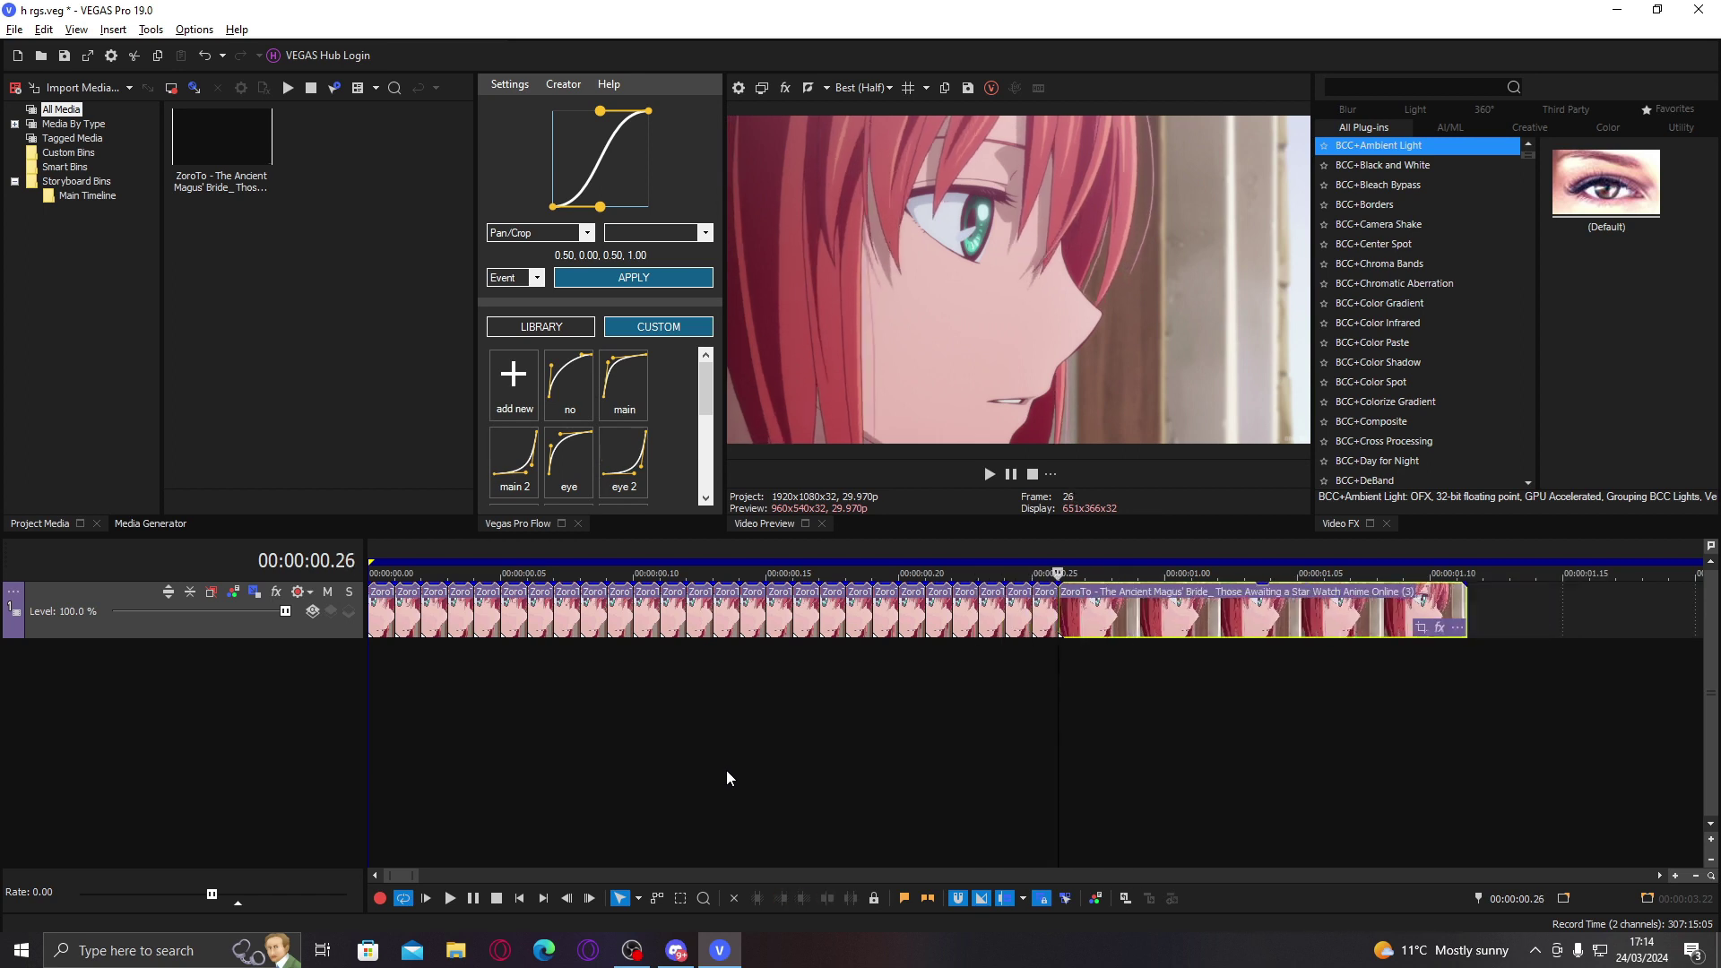
Step: Split the remaining clip at 00:00:00.27, then trim four frames off the start of the rest and close the gap
key(Right)
key(s)
key(Right)
key(Right)
key(Right)
key(alt+[)
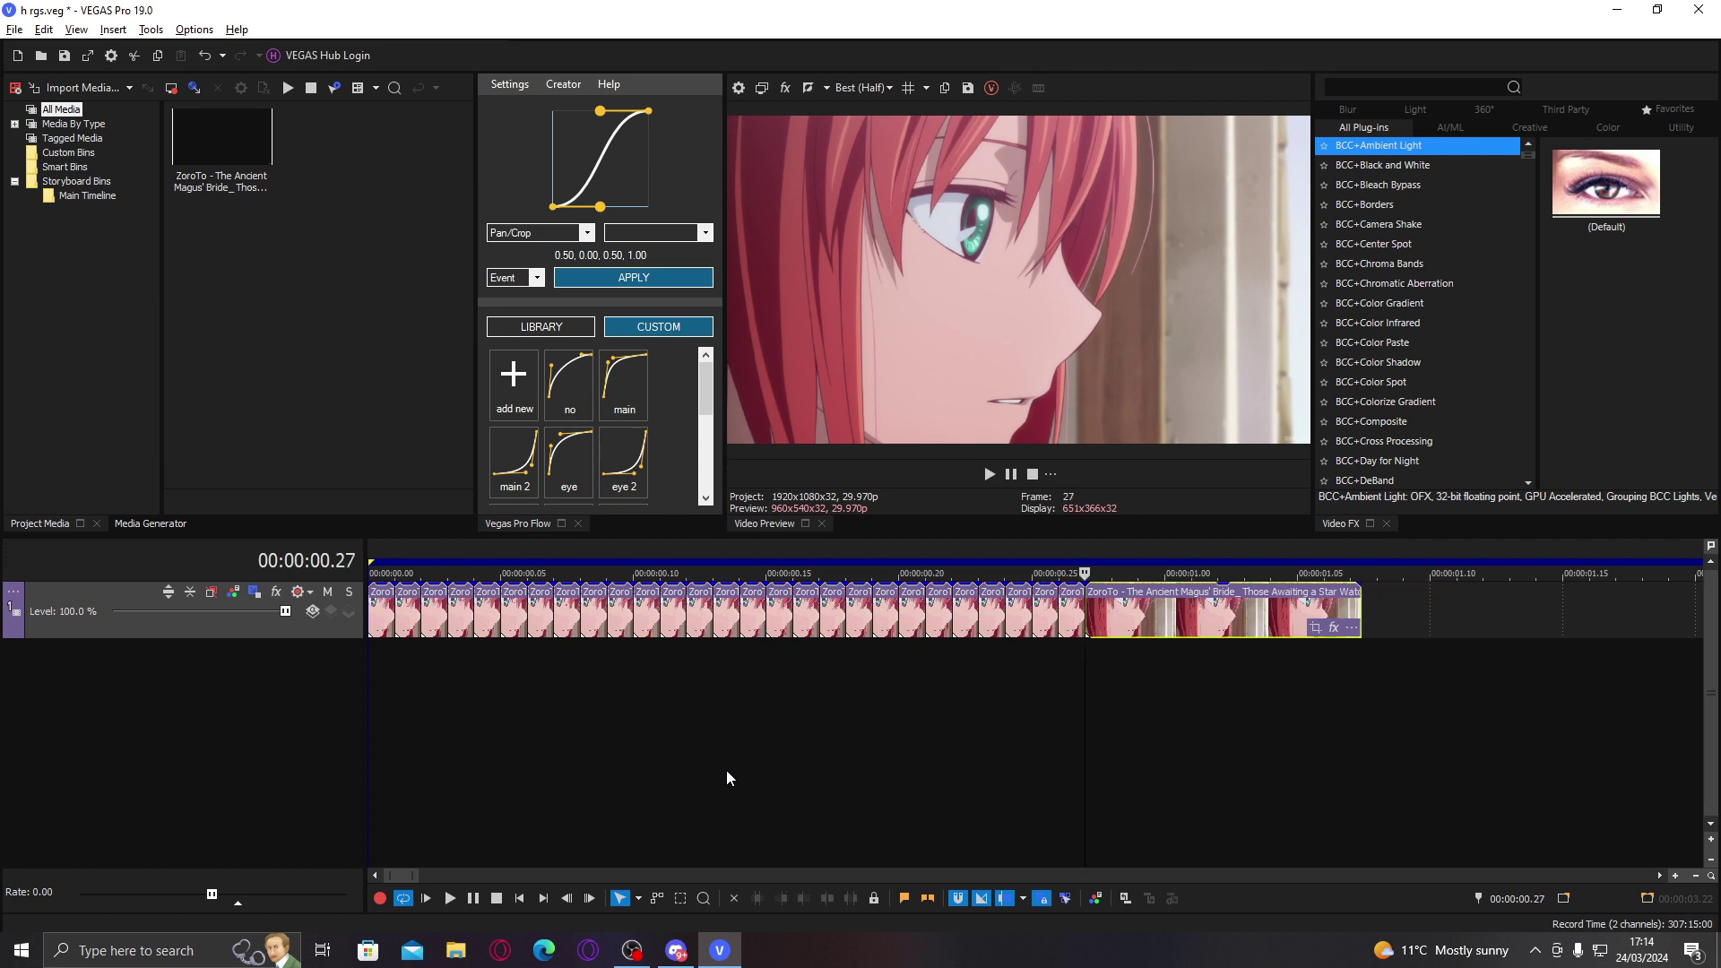
Step: Split the remaining clip at 00:00:00.28, then trim four frames off the start of the rest and close the gap
key(Right)
key(s)
key(Right)
key(Right)
key(Right)
key(Right)
key(alt+[)
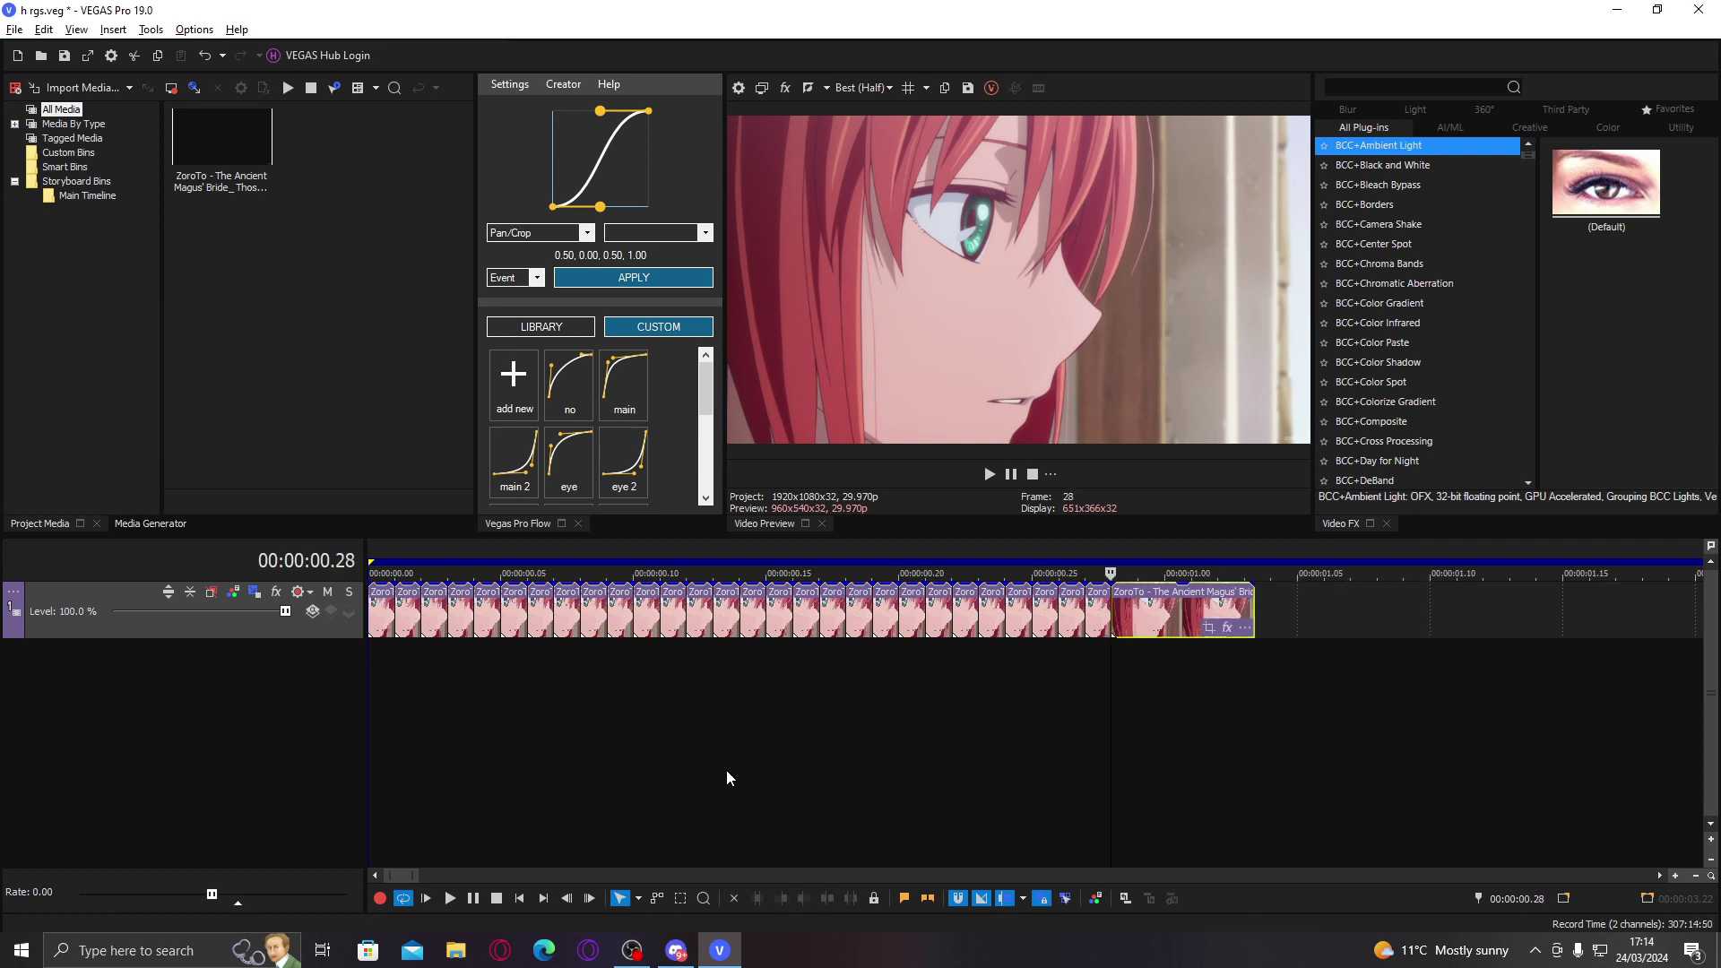
Step: Delete the leftover clip that follows the single-frame pieces after 00:00:00.28
key(Left)
key(Right)
key(Right)
key(Right)
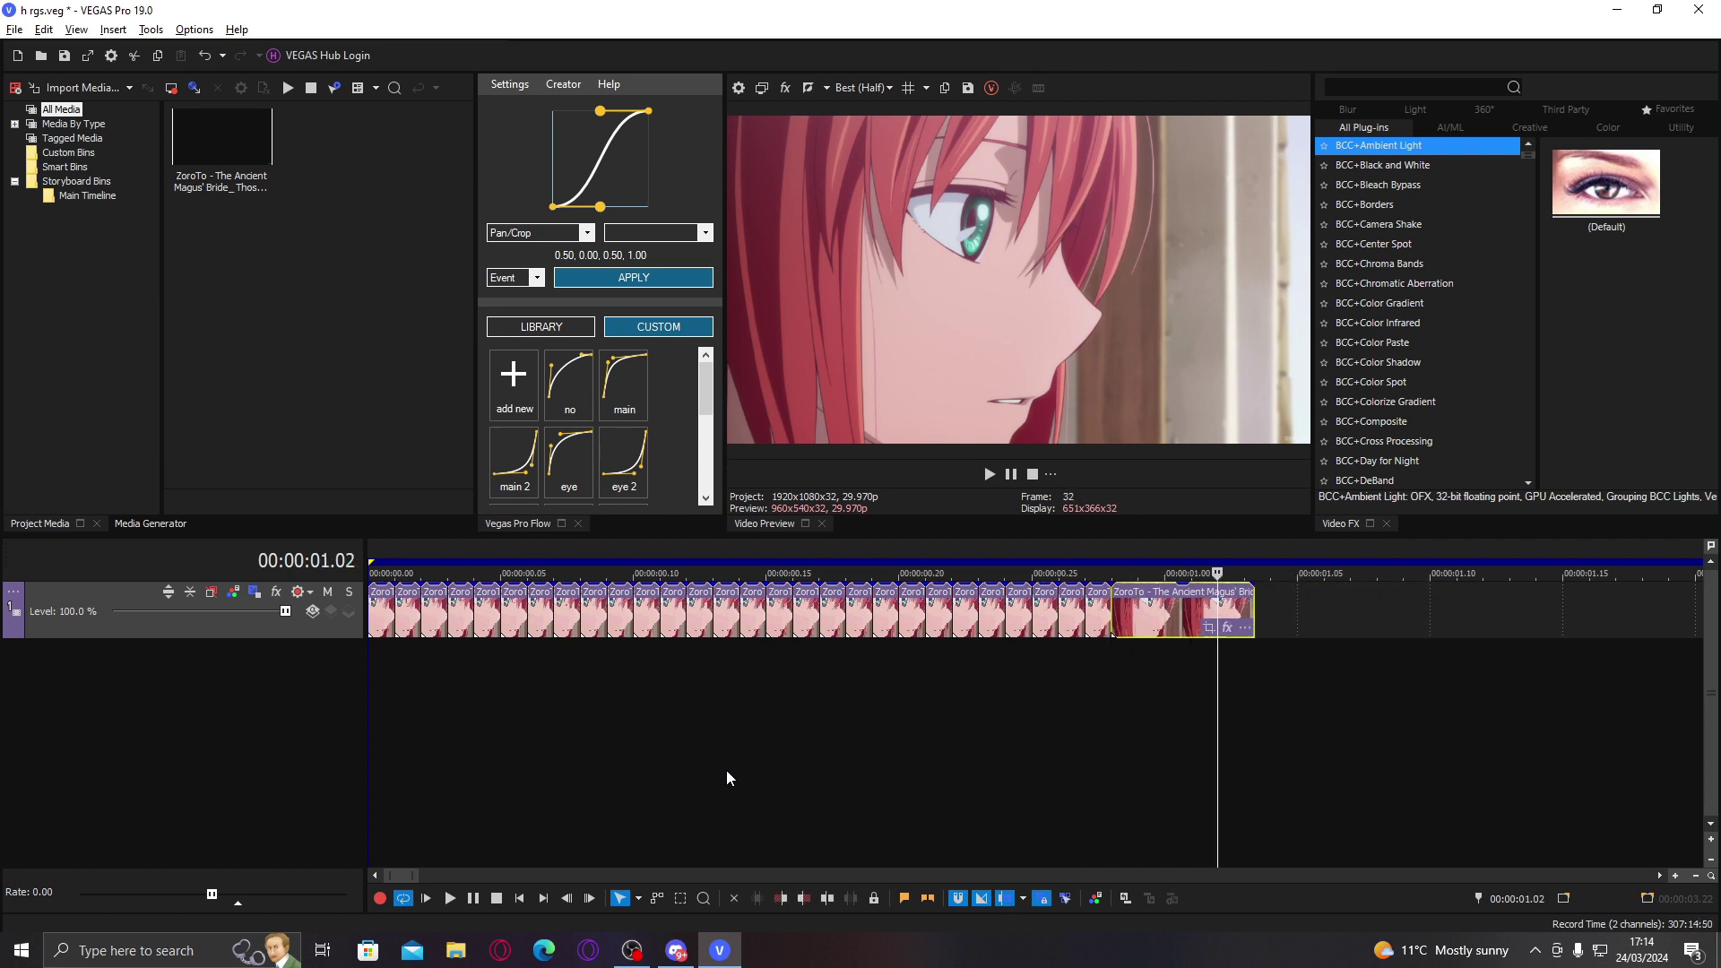
key(Delete)
Step: Play back the single-frame sequence, then return to the parent timeline and save the changes to the nested timeline
double_click(792, 745)
key(space)
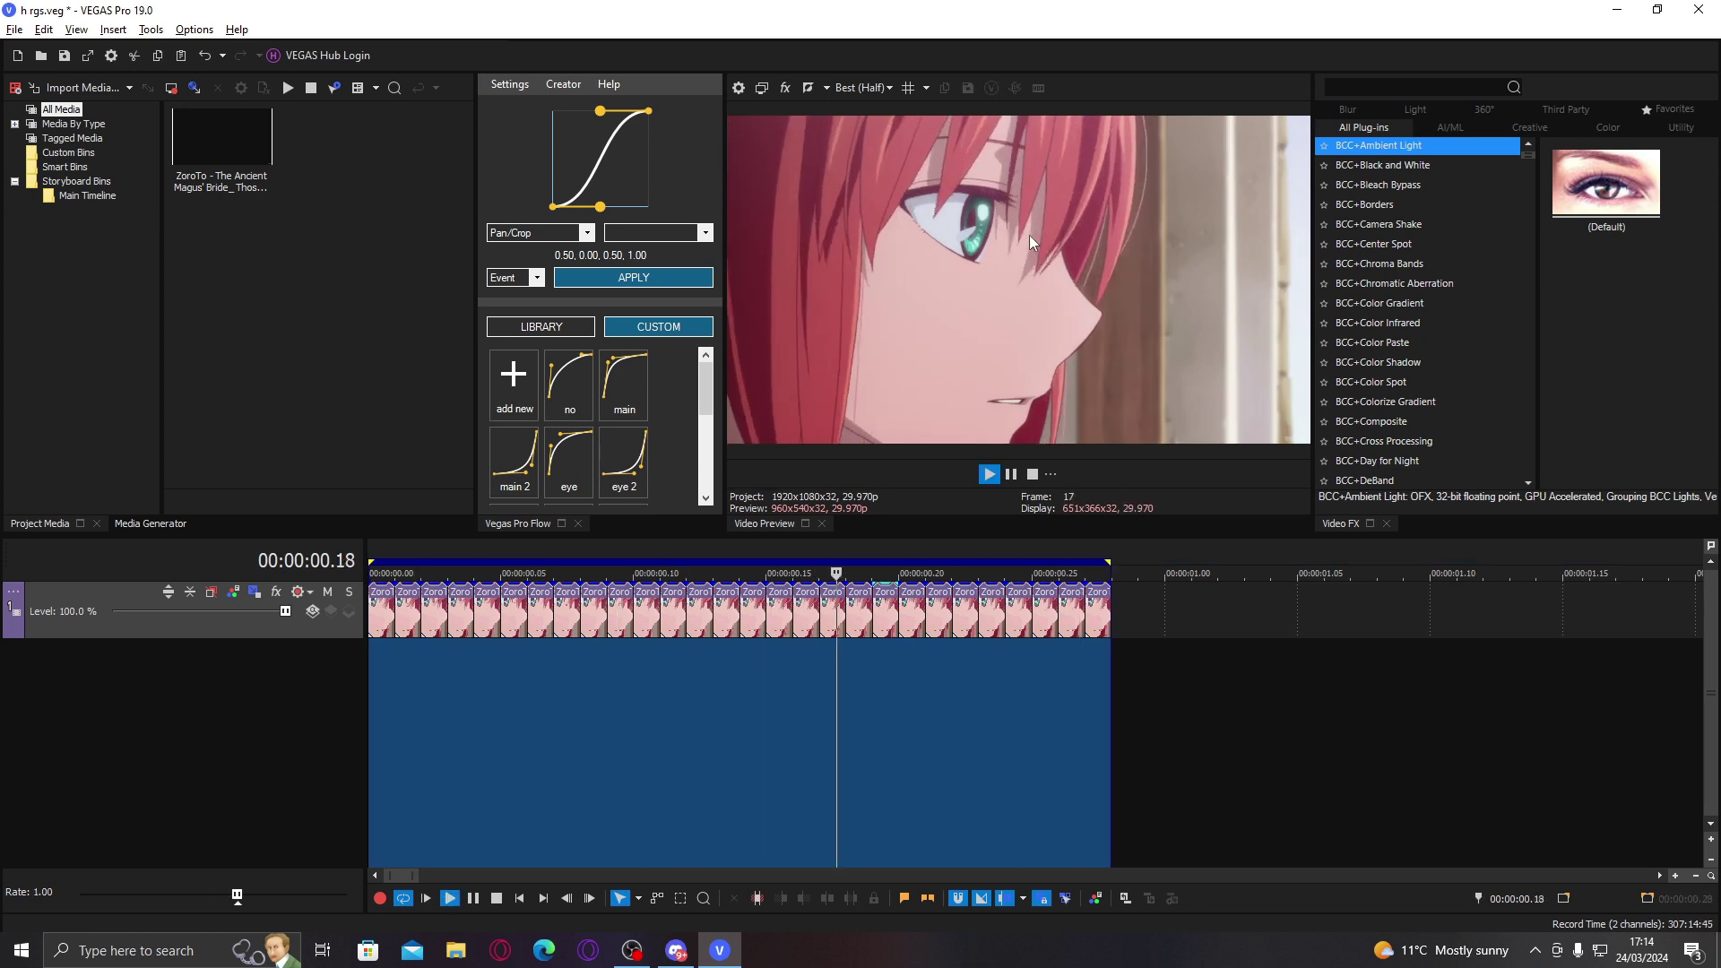
click(793, 734)
click(1121, 902)
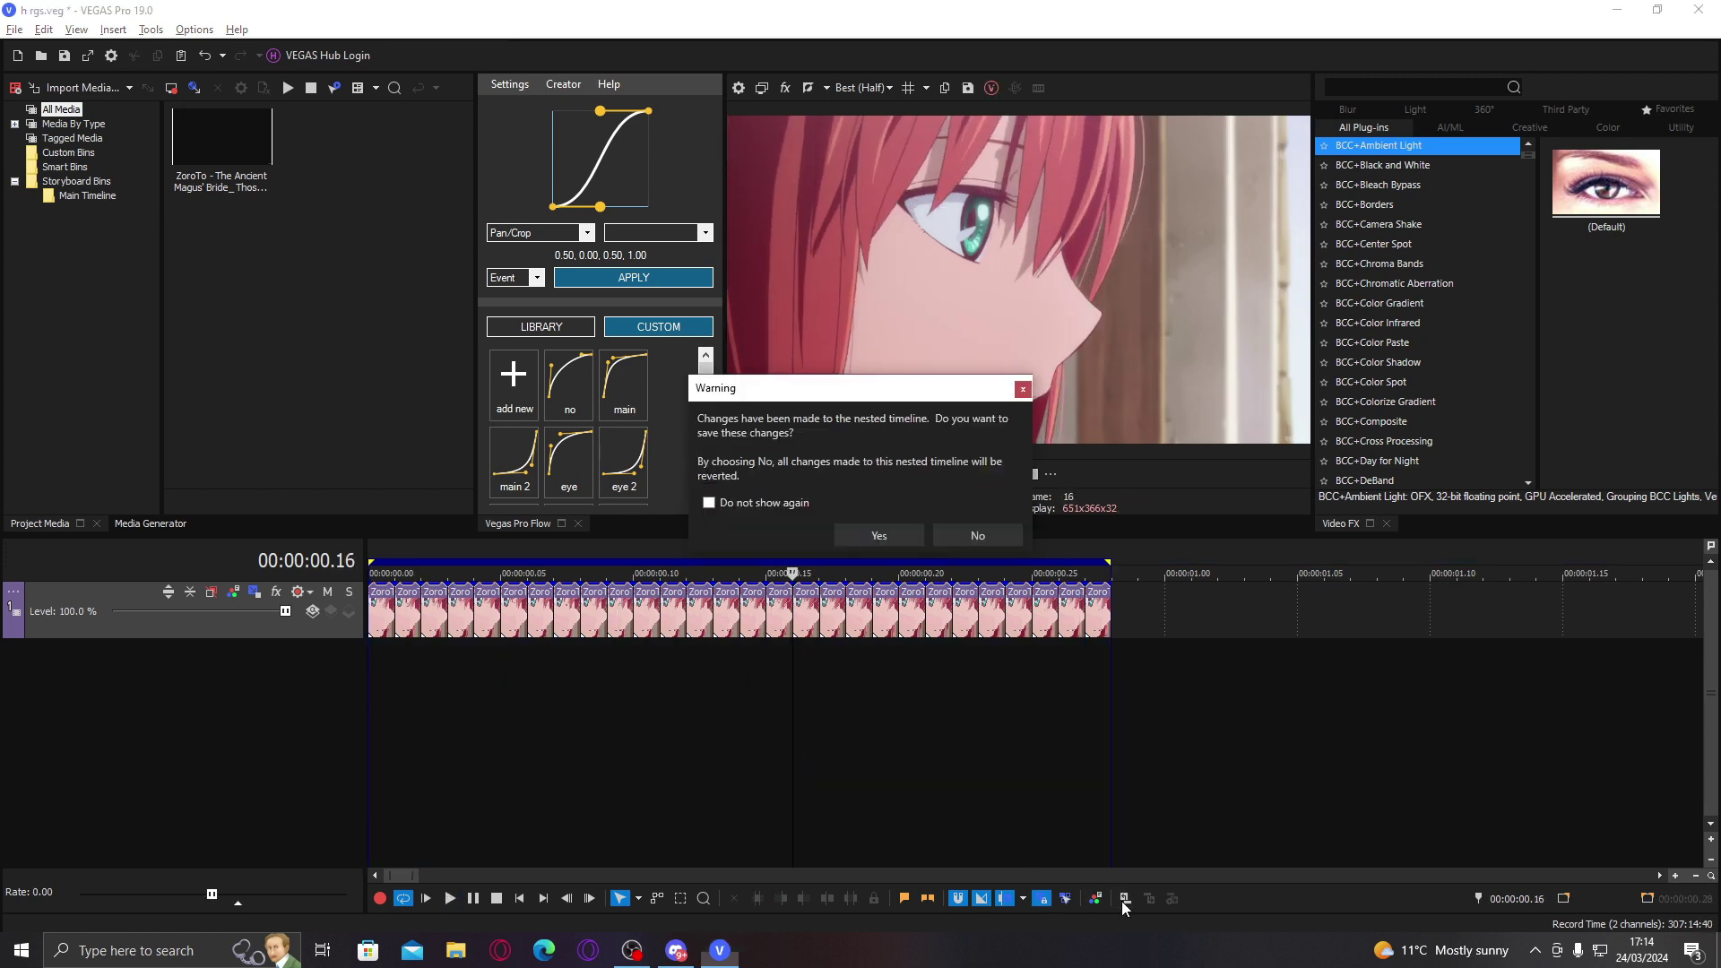
click(879, 535)
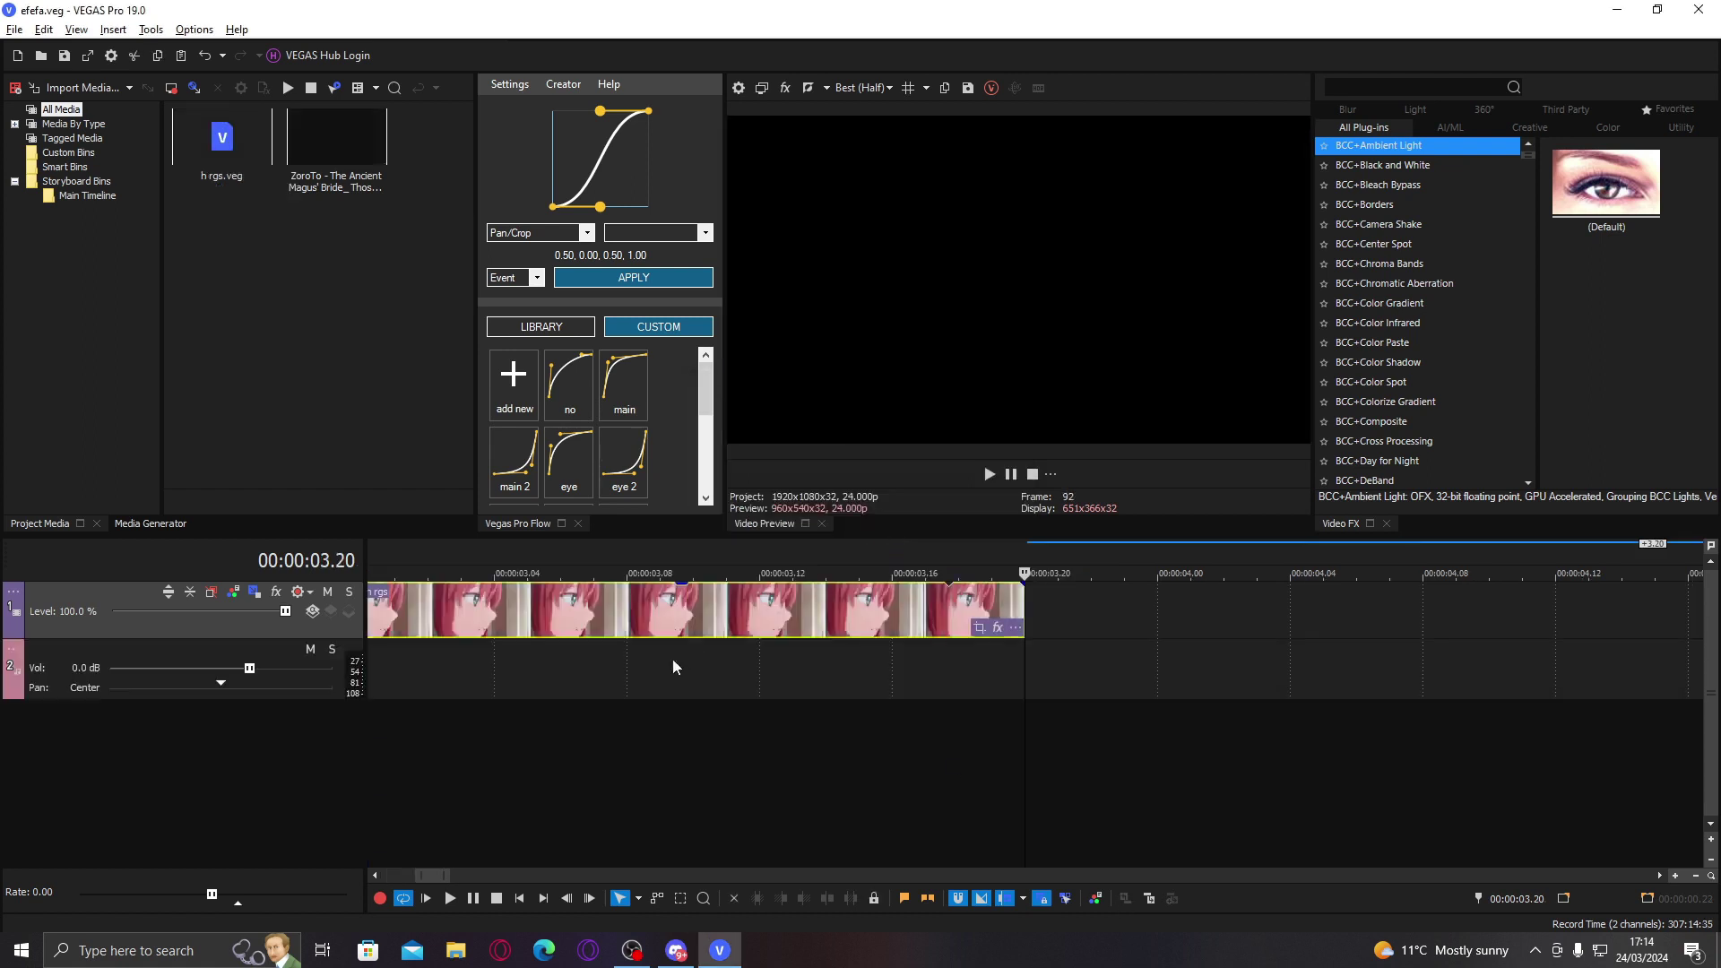
Step: Set the loop region to the nested h rgs clip and play it from several points to check the motion
double_click(630, 626)
scroll(633, 622, down, 3)
key(space)
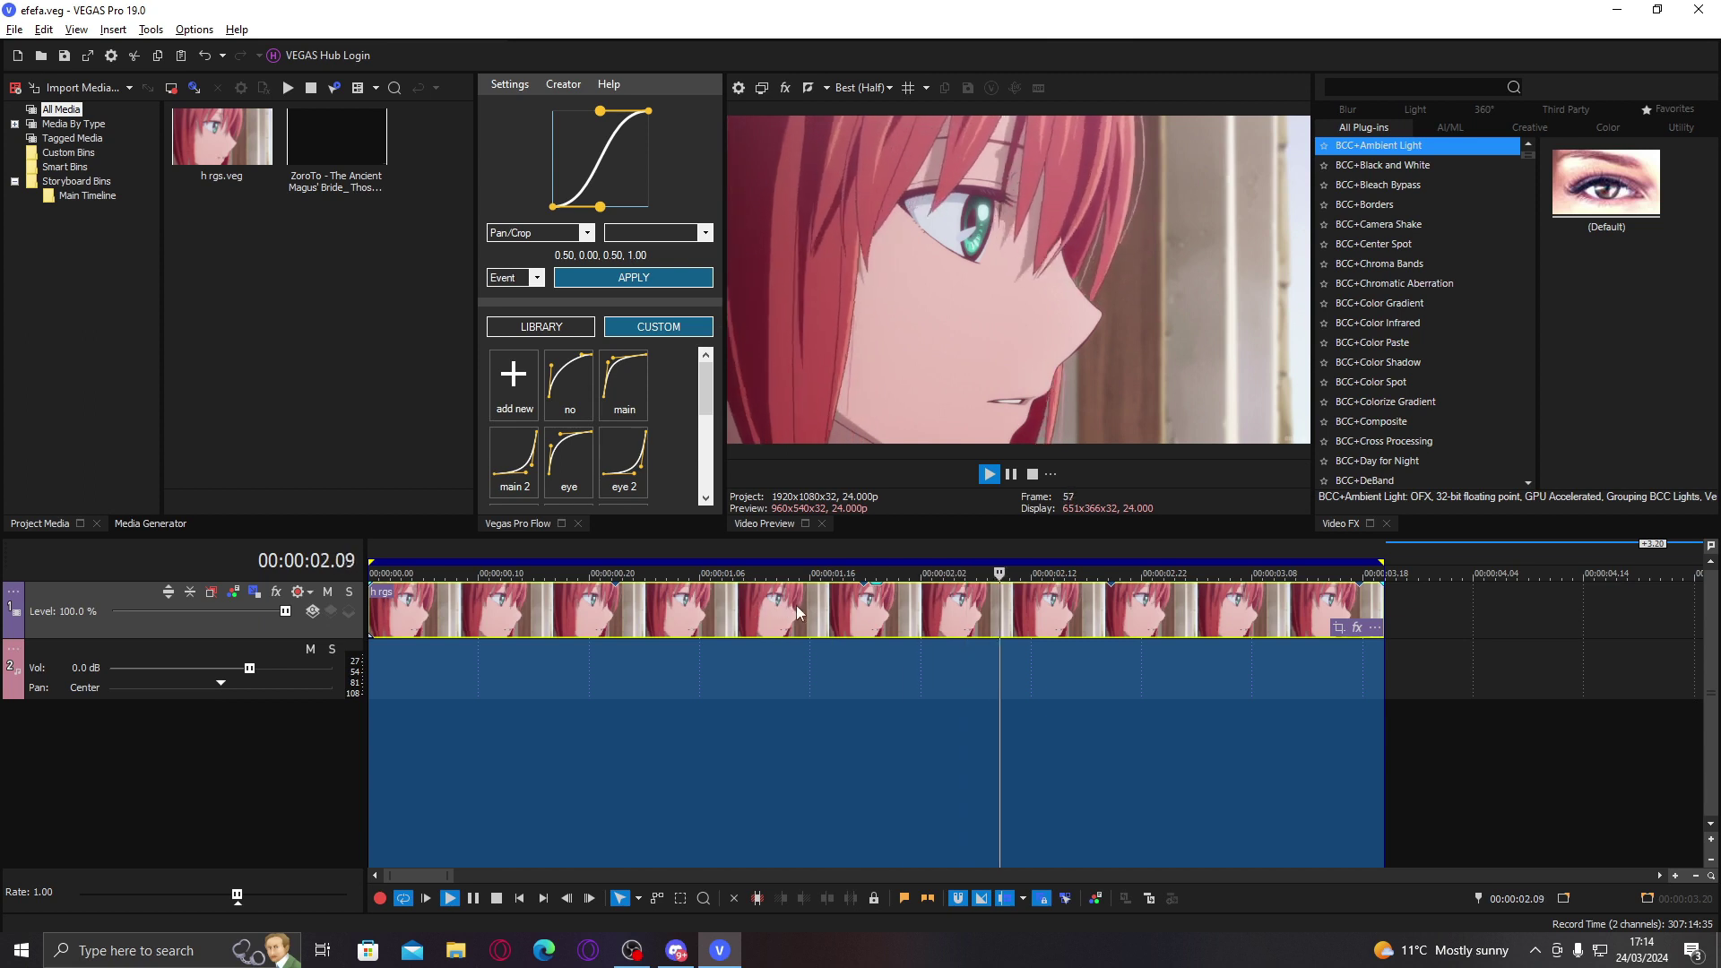
click(810, 605)
key(space)
click(665, 605)
click(764, 608)
click(864, 605)
click(844, 603)
key(space)
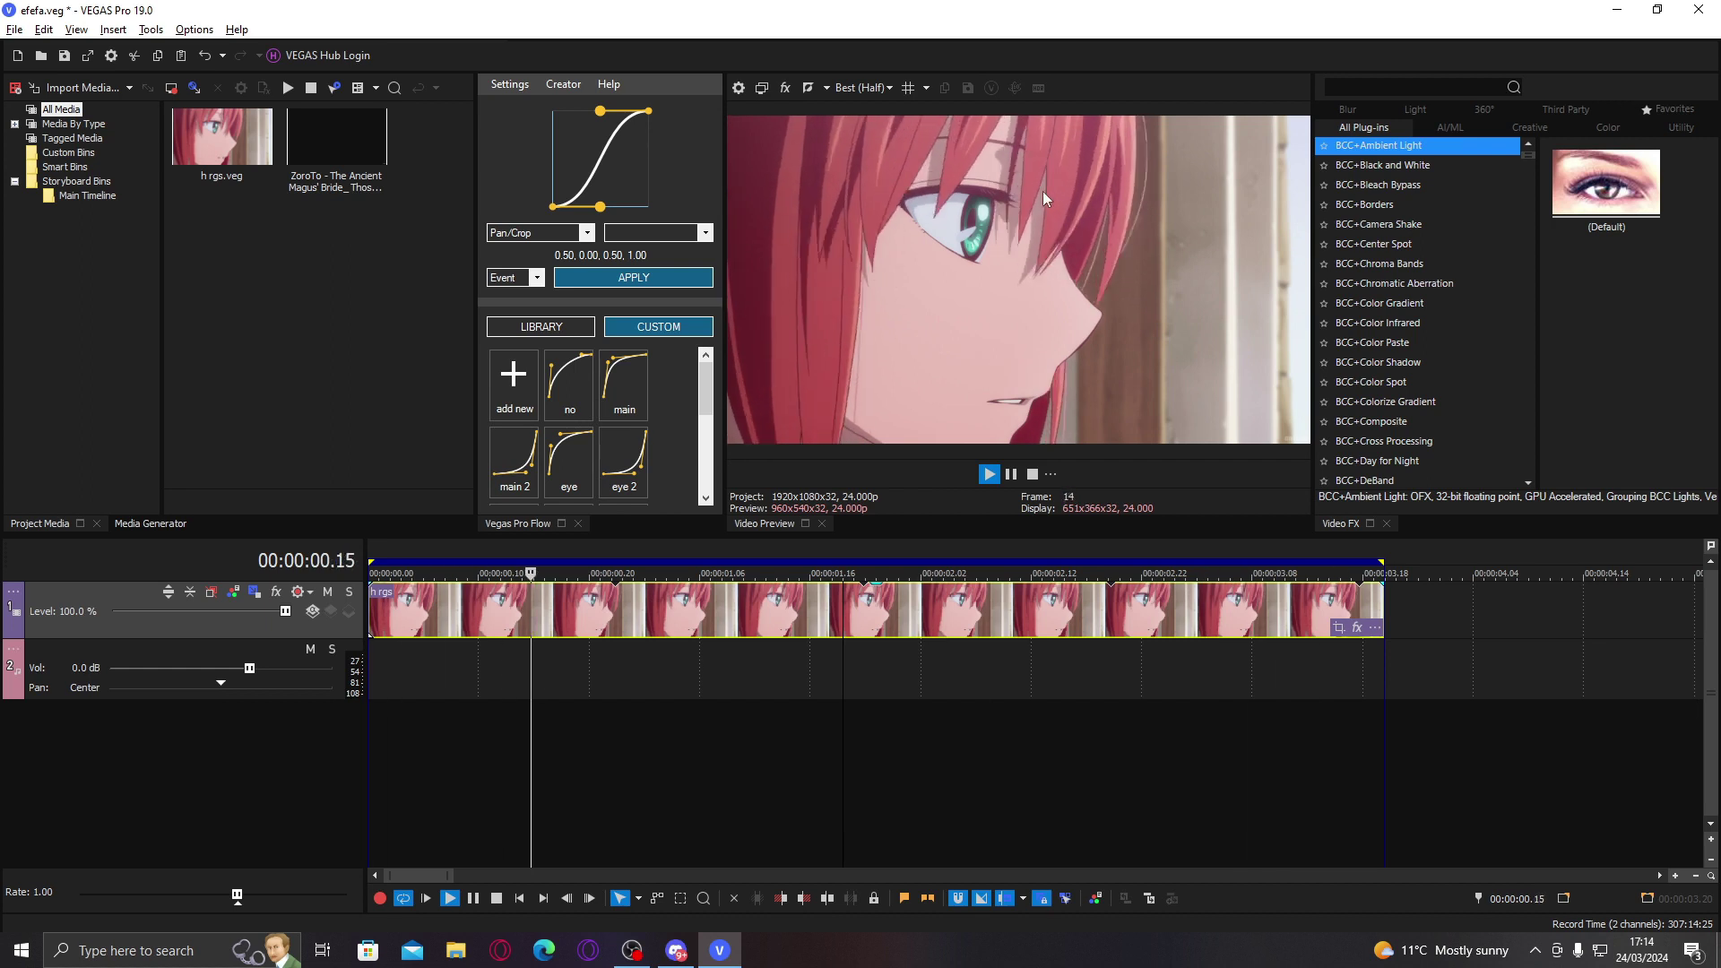
key(space)
Step: Shorten the nested clip's end to 00:00:03.18 and play it back
double_click(576, 622)
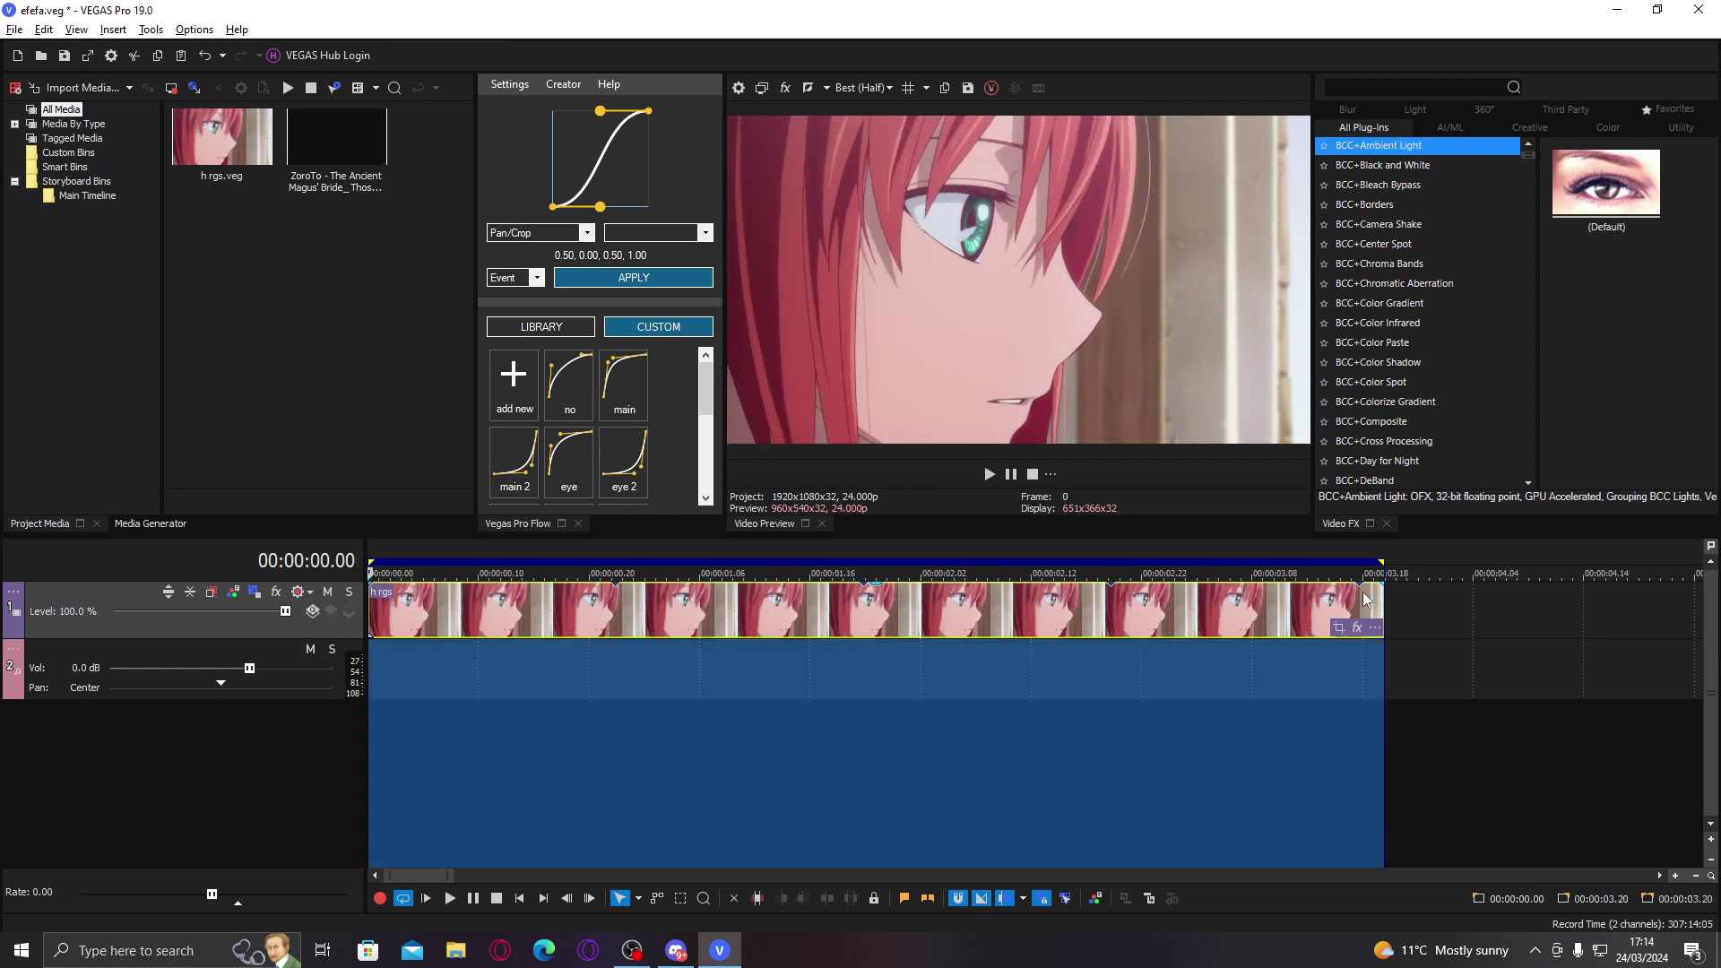
drag(1384, 606, 1360, 601)
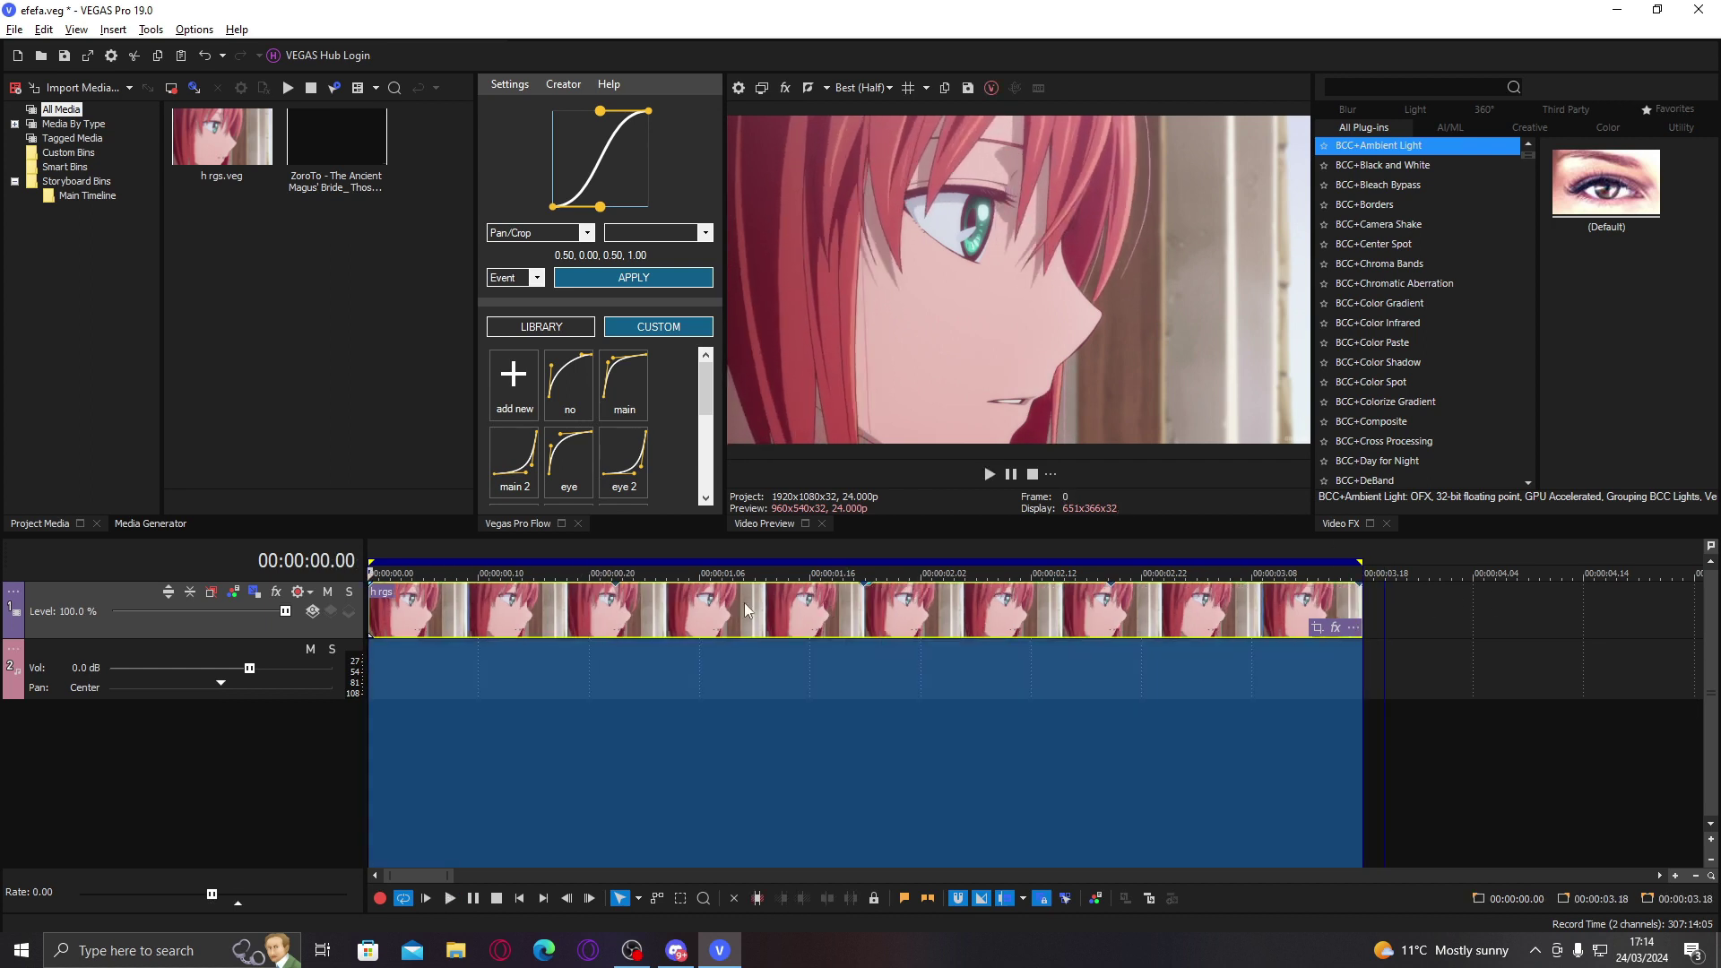
key(space)
key(space)
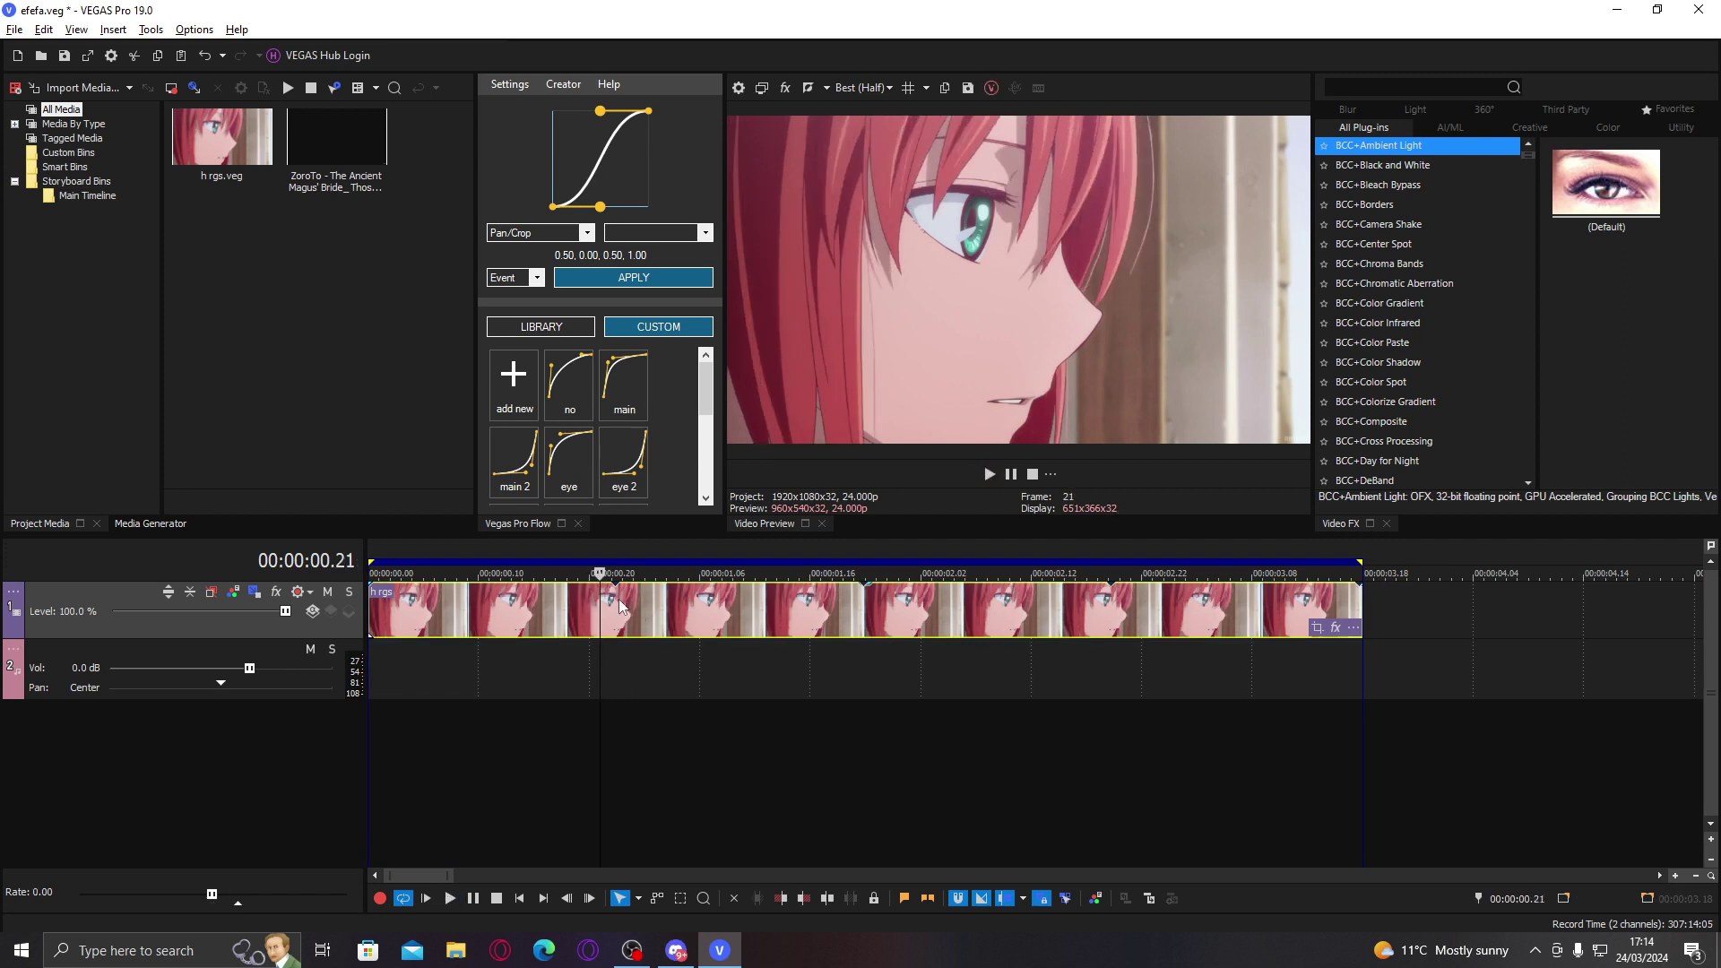
Step: Change the parent project's frame rate to 29.970 fps
click(623, 599)
scroll(624, 598, up, 1)
click(860, 623)
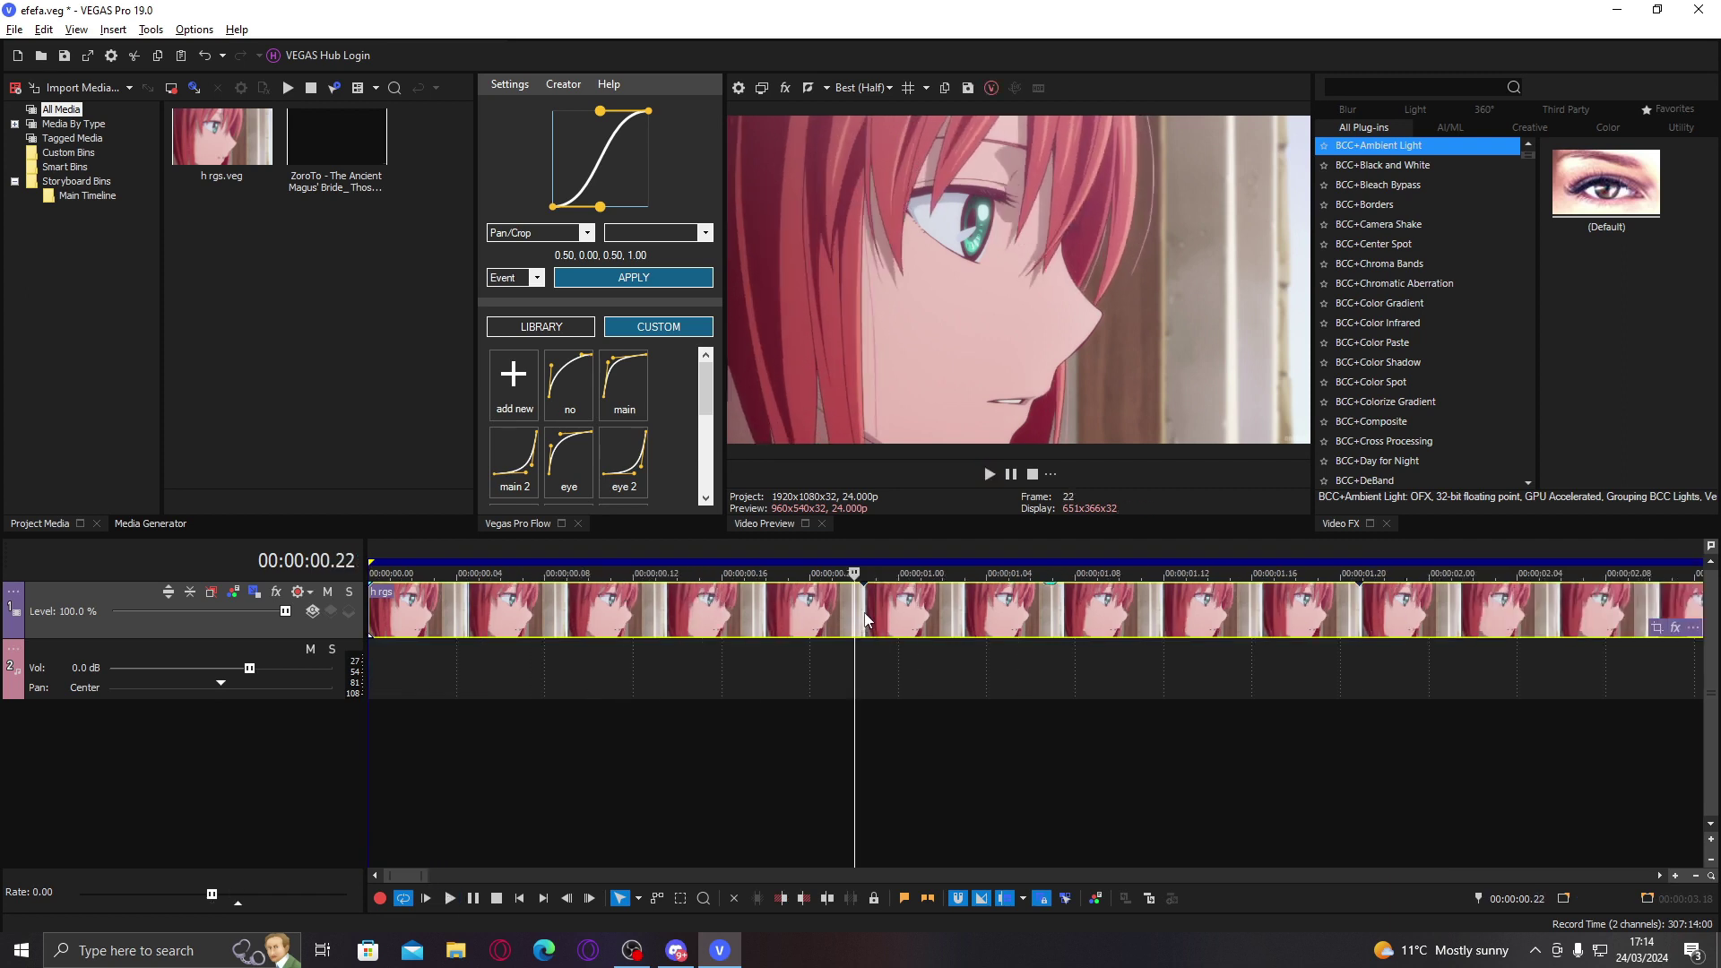
click(869, 614)
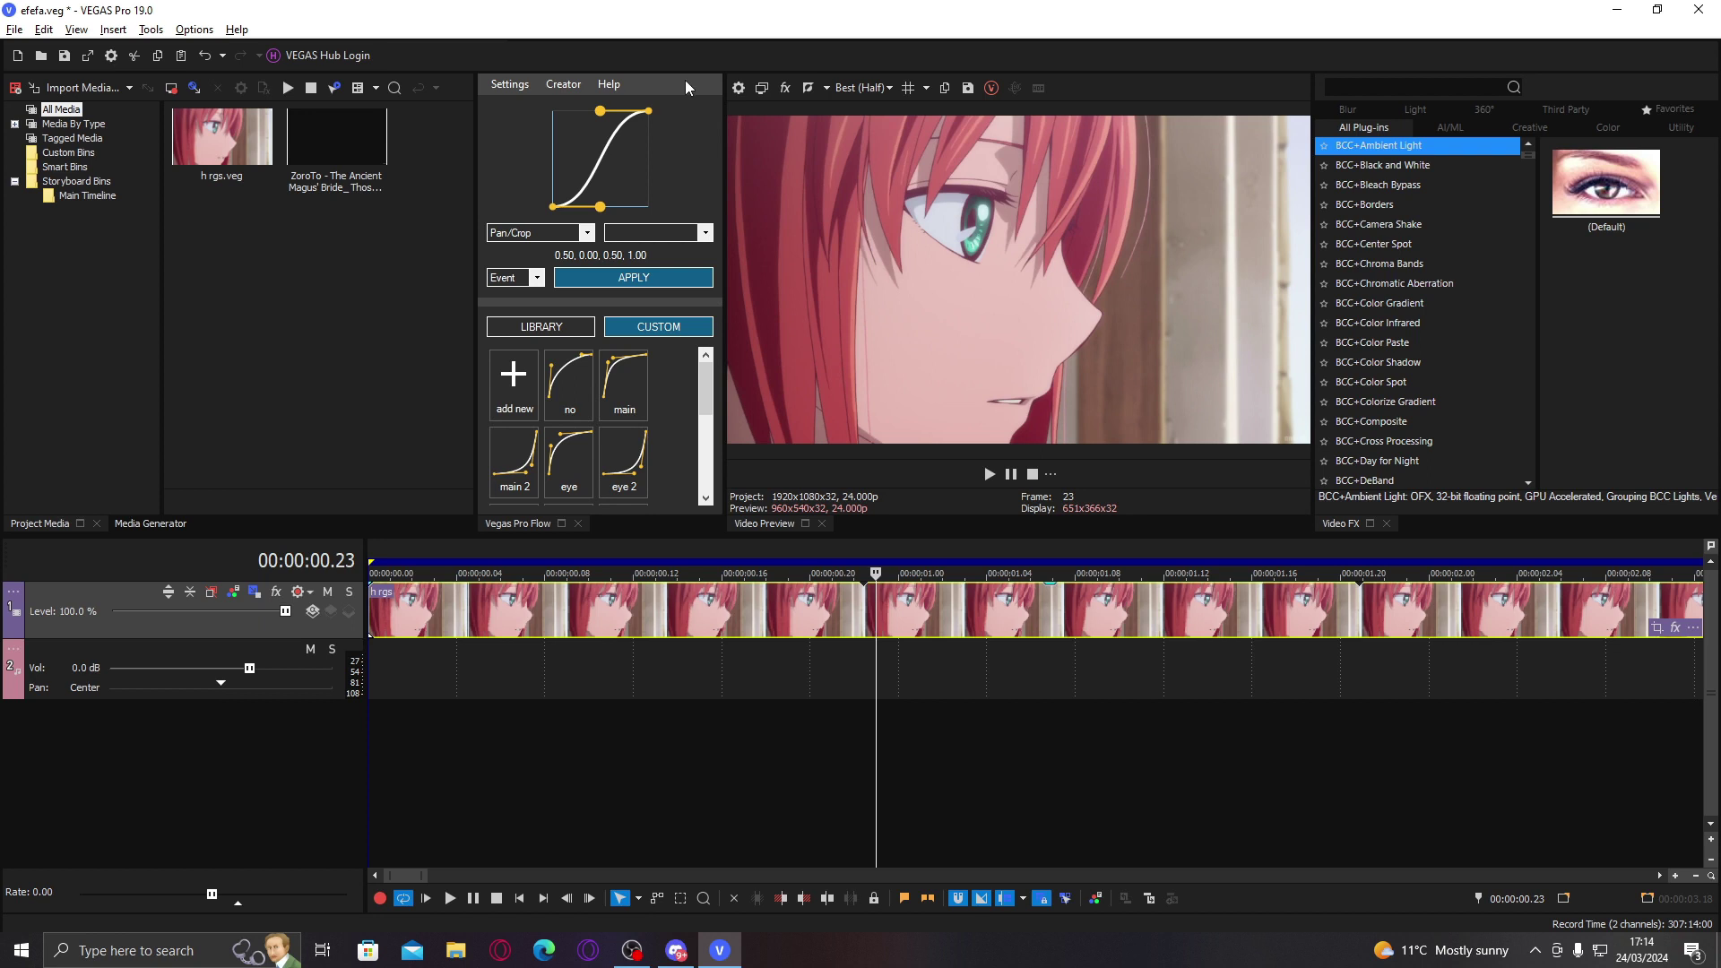
click(738, 88)
click(1029, 251)
click(943, 356)
click(865, 734)
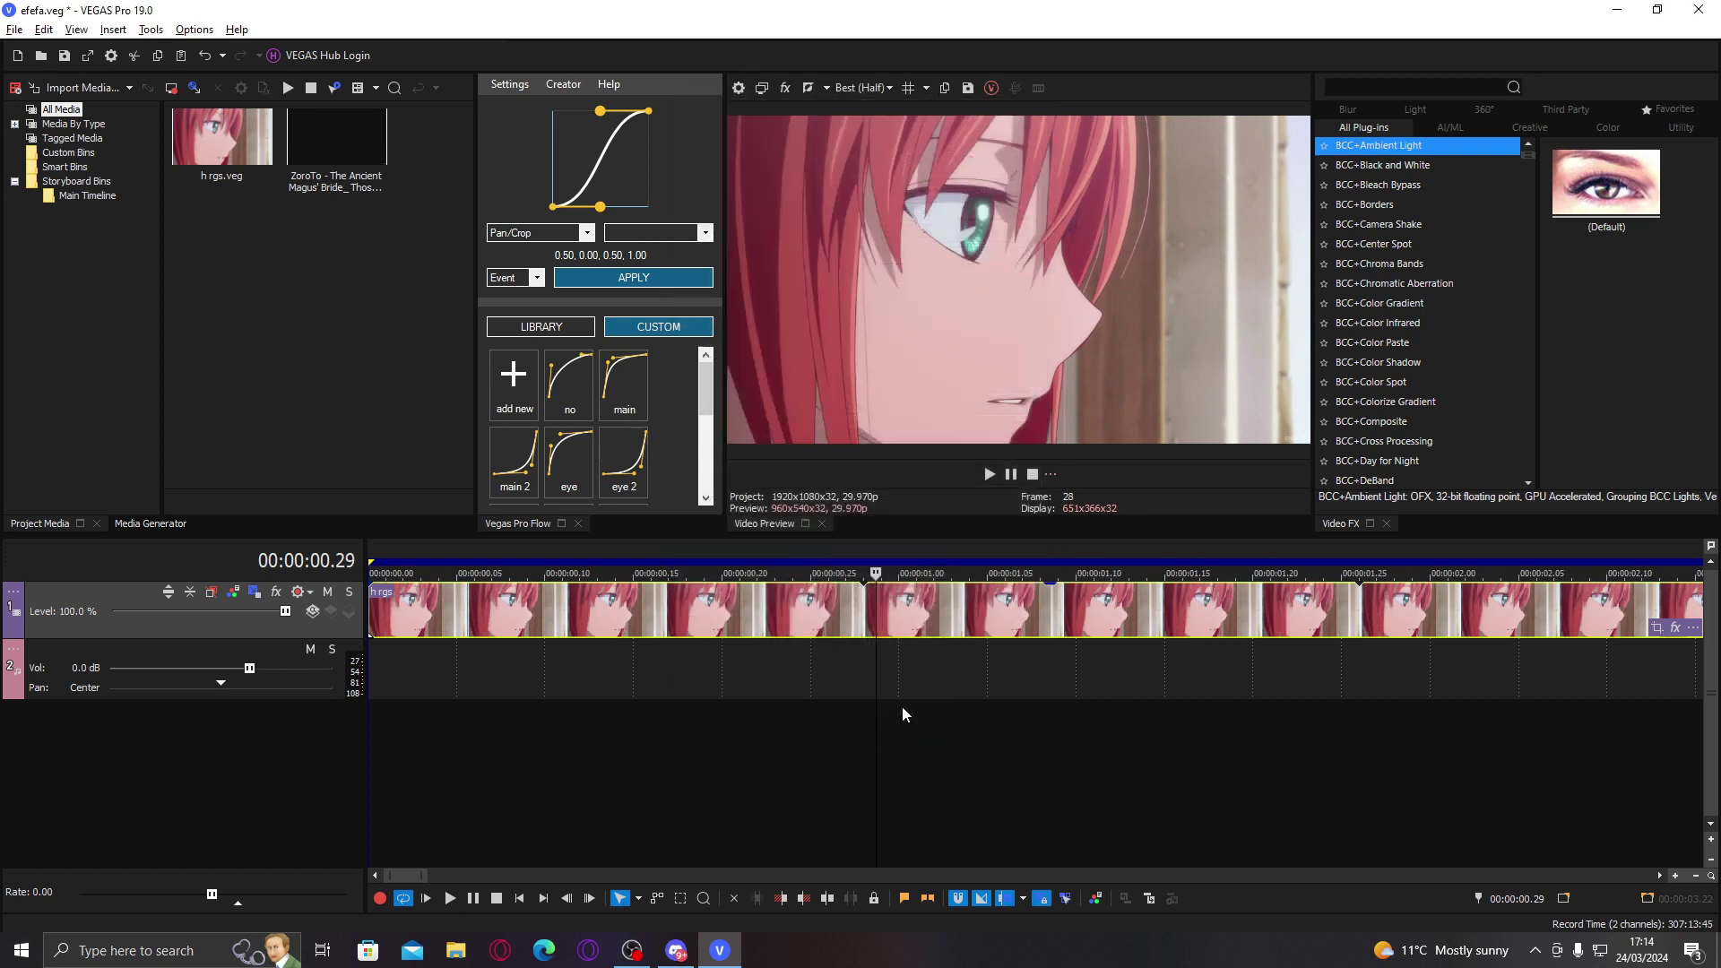
Step: Trim the nested clip's end to 00:00:00.28, where its content starts repeating, and play it back
click(863, 625)
click(851, 899)
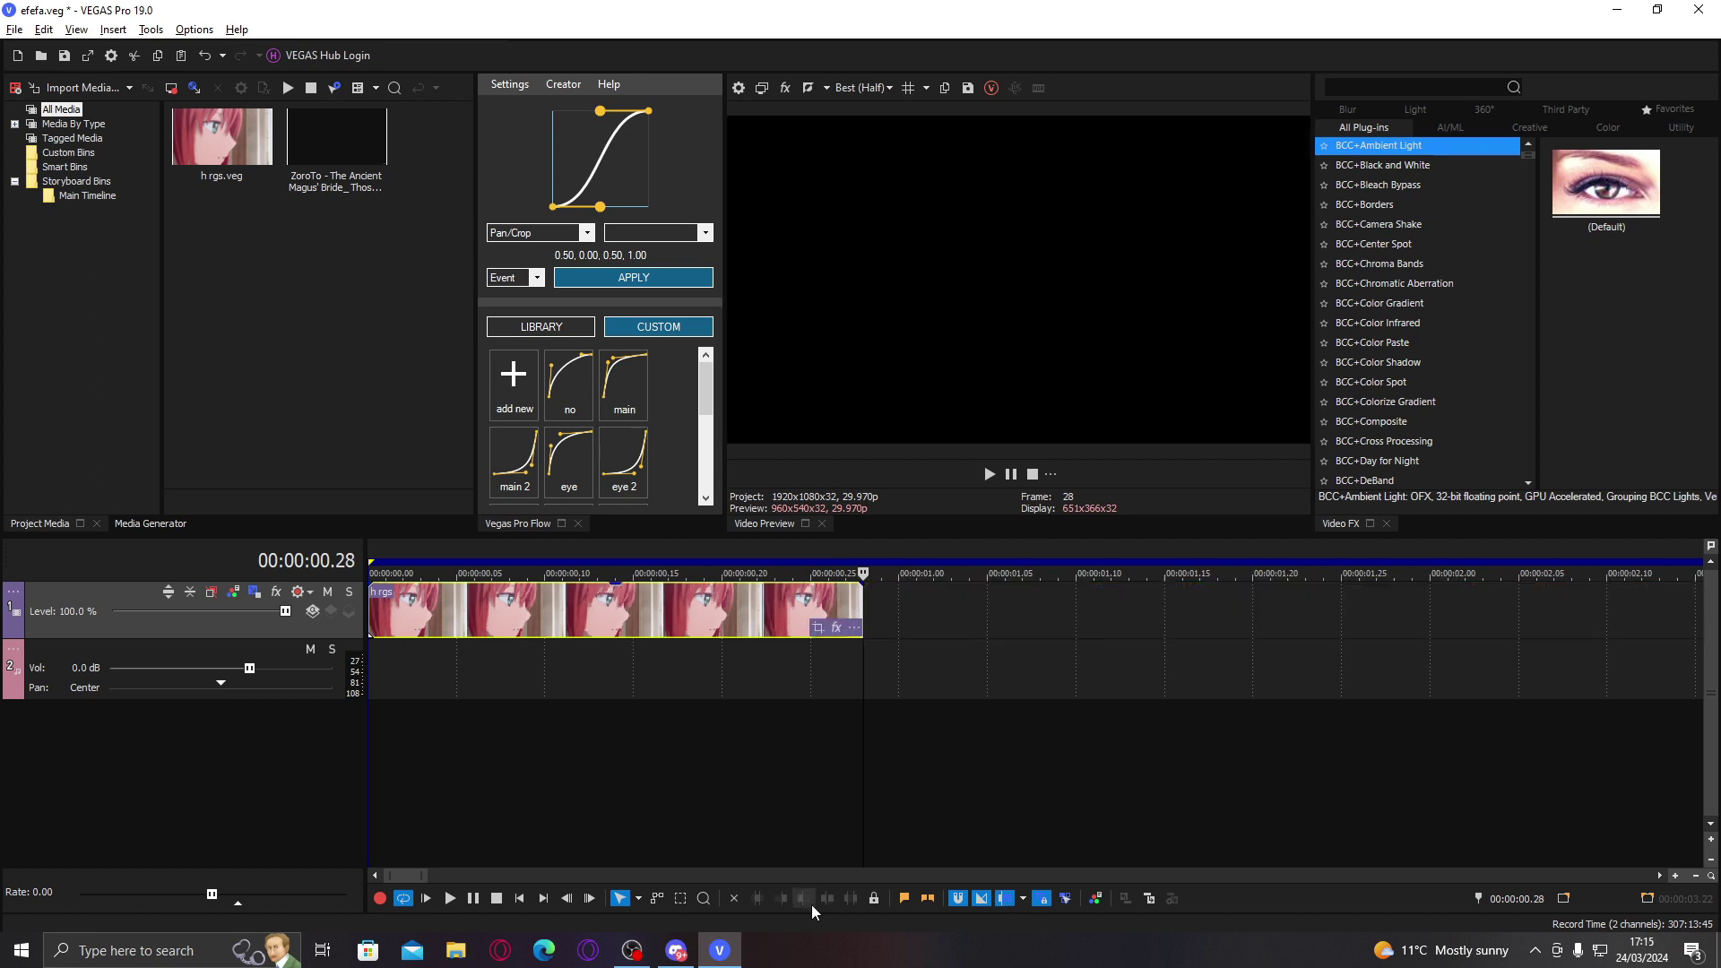
click(681, 618)
key(space)
scroll(681, 618, down, 1)
key(space)
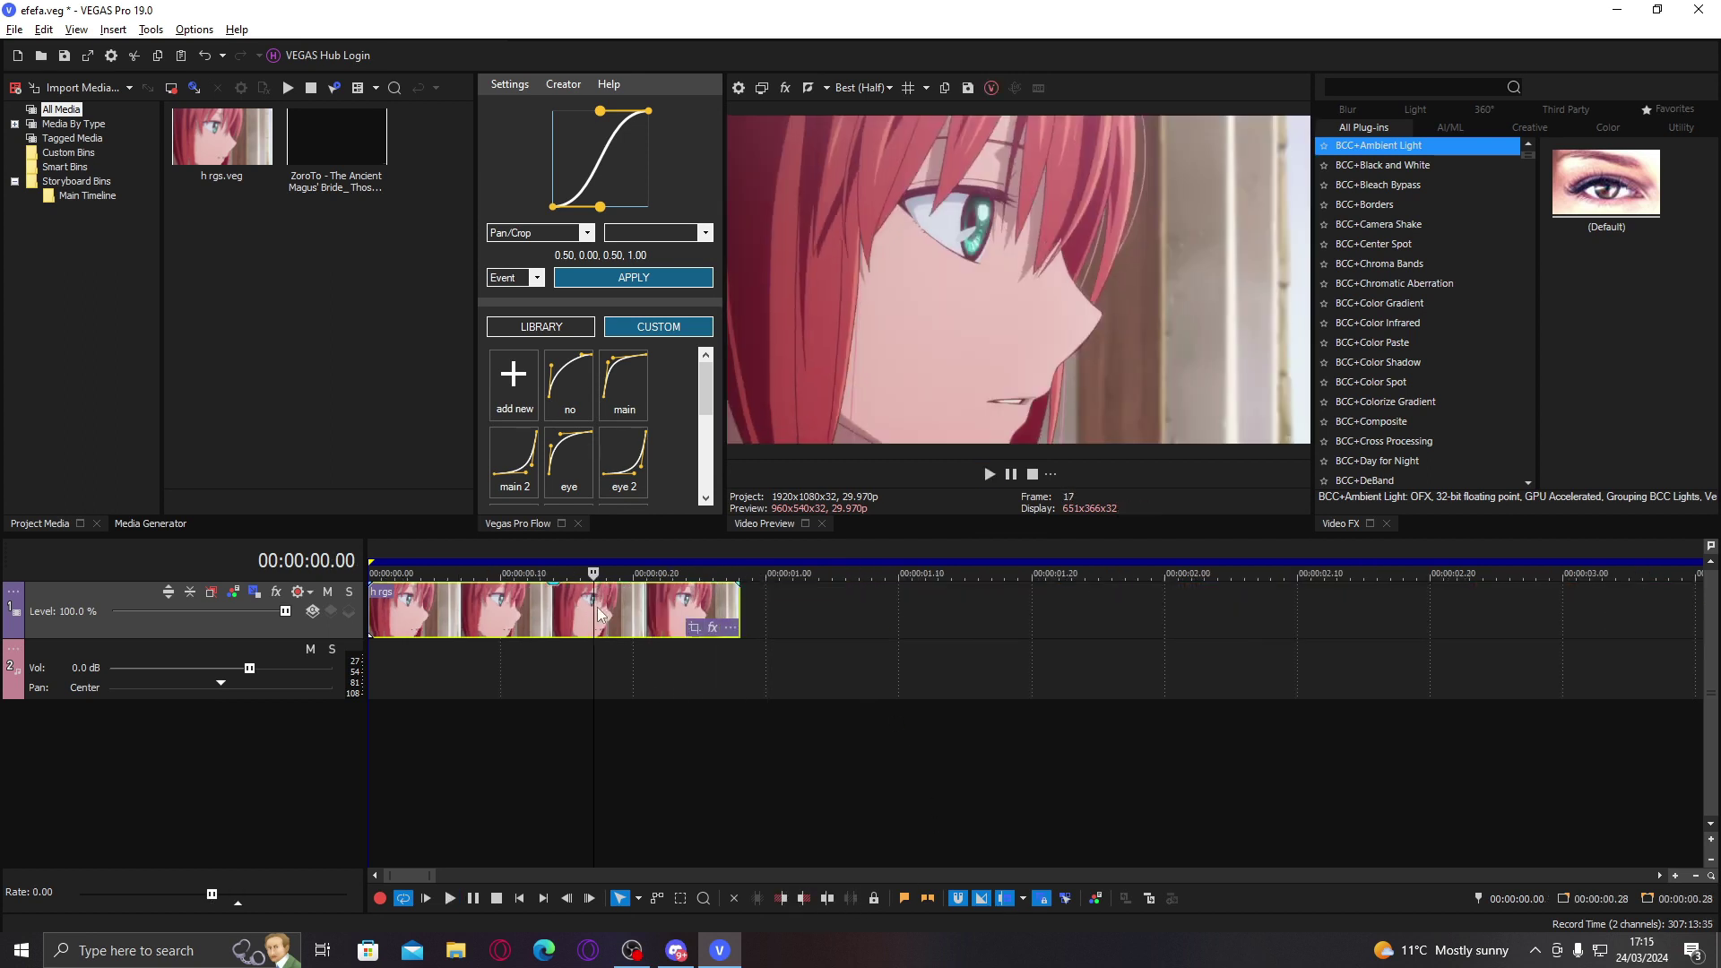
Step: Set the loop region to the shortened nested clip and preview it
double_click(598, 610)
key(space)
key(space)
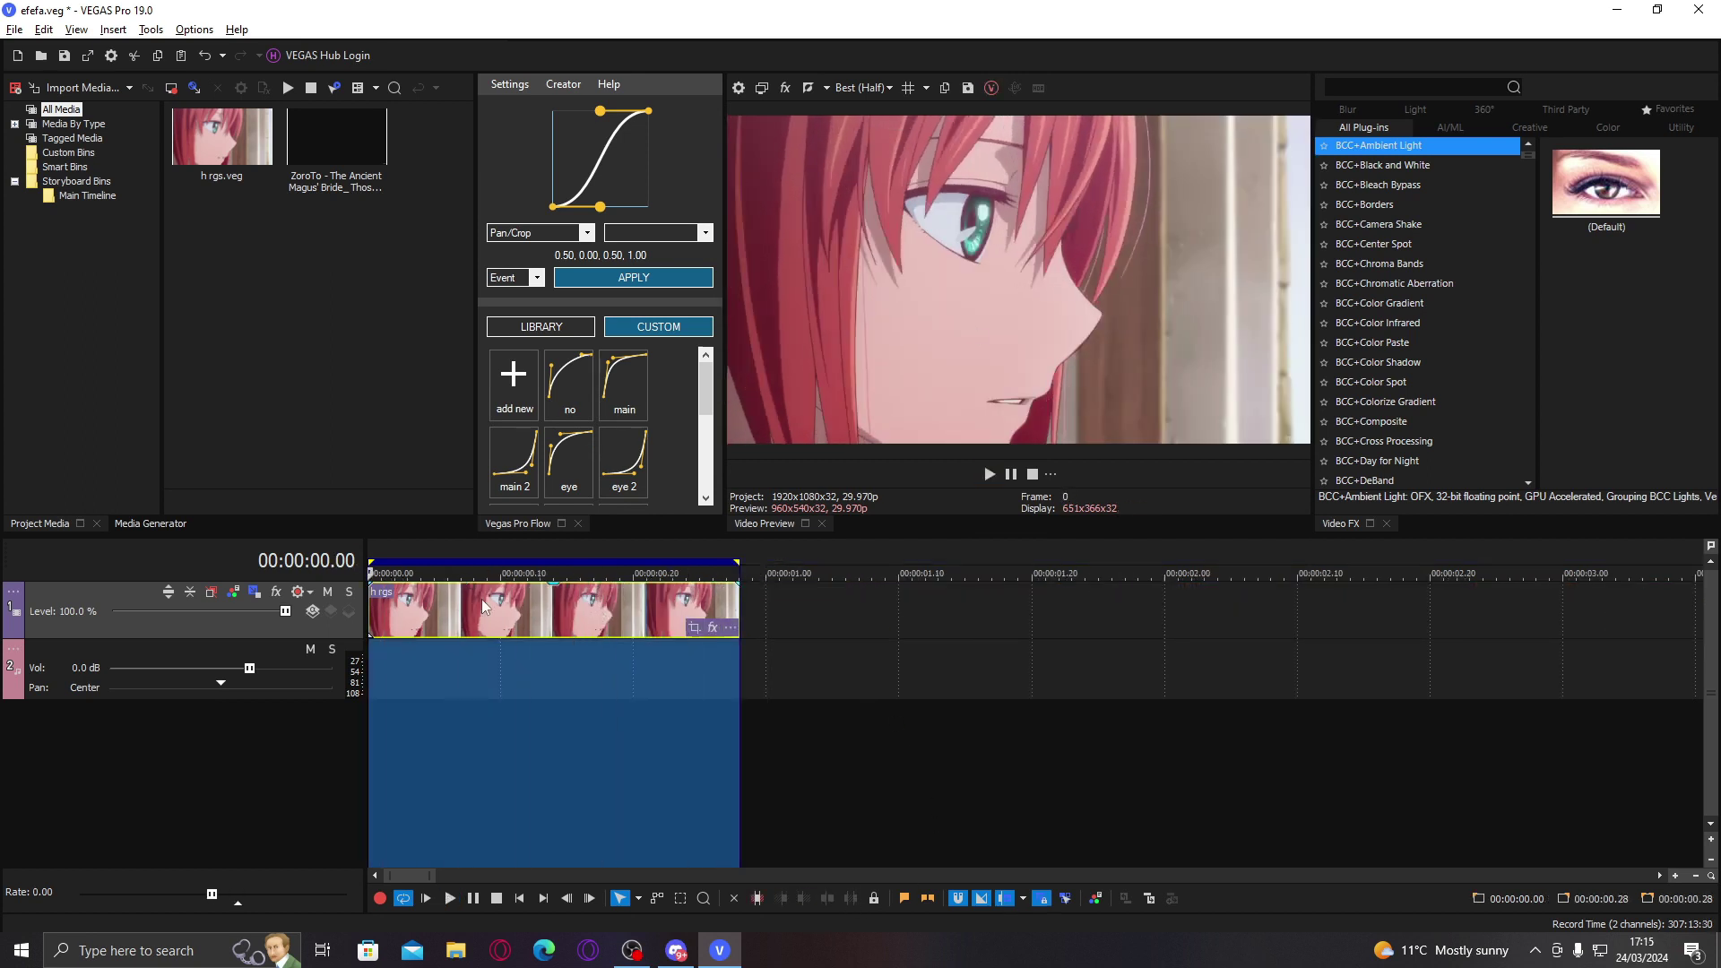
click(496, 596)
Step: Set the video preview quality to Best (Full)
click(861, 87)
mouse_move(890, 171)
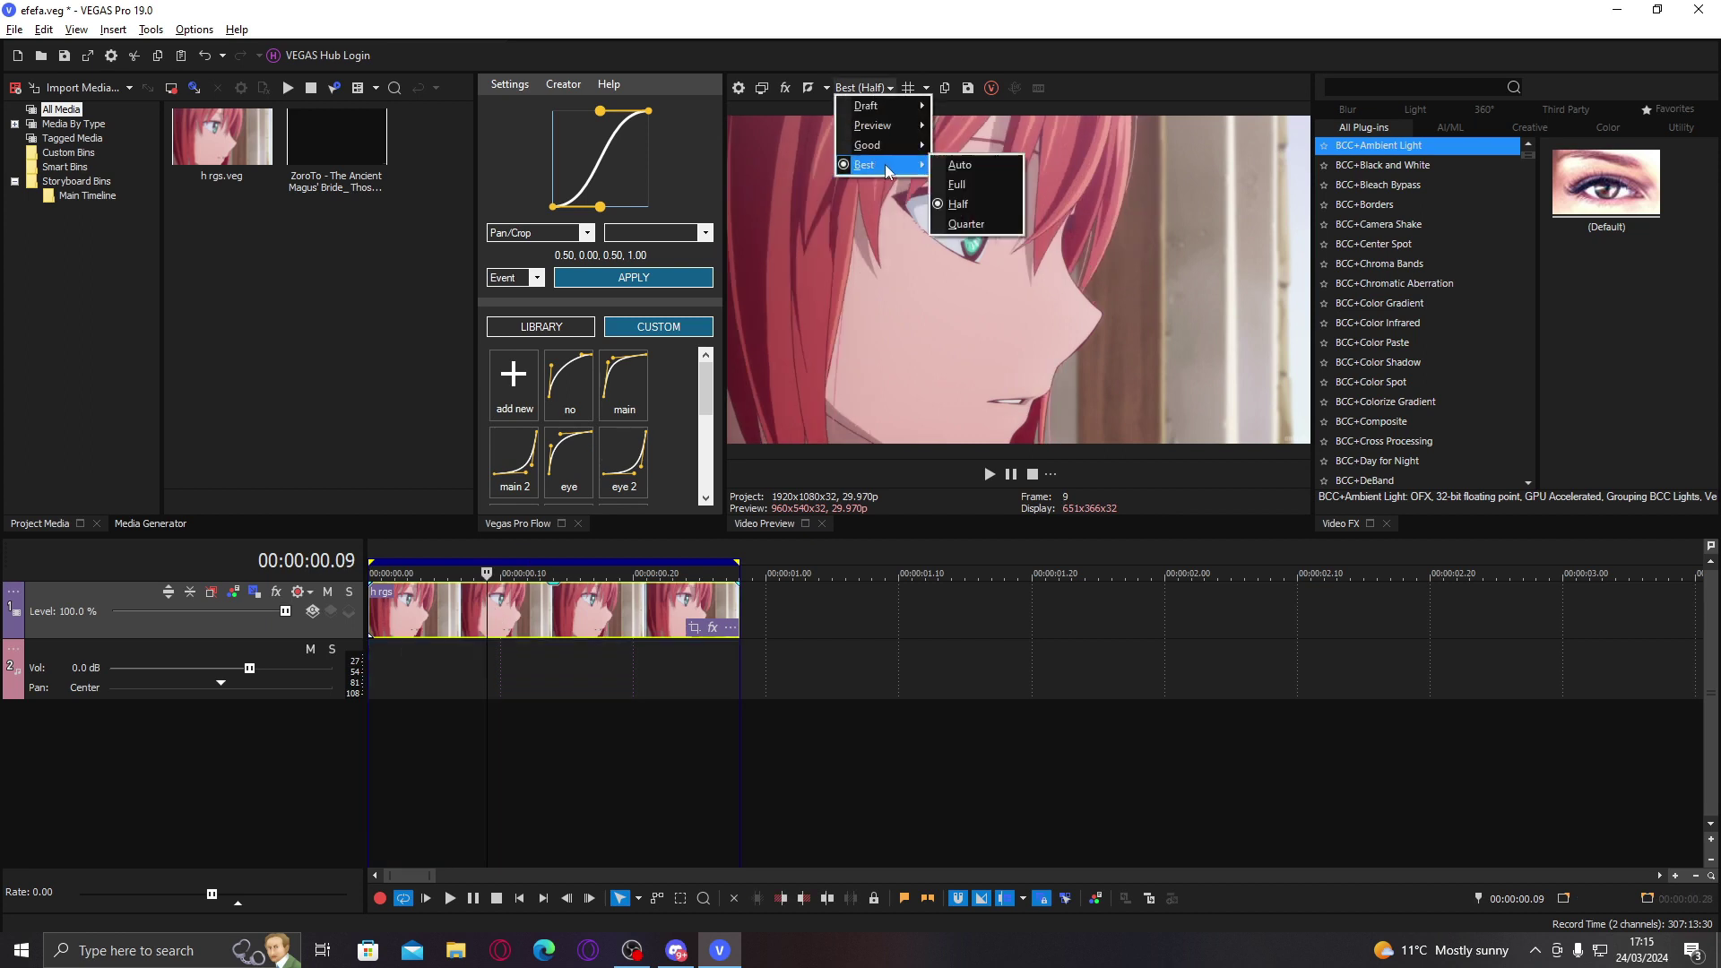
click(974, 185)
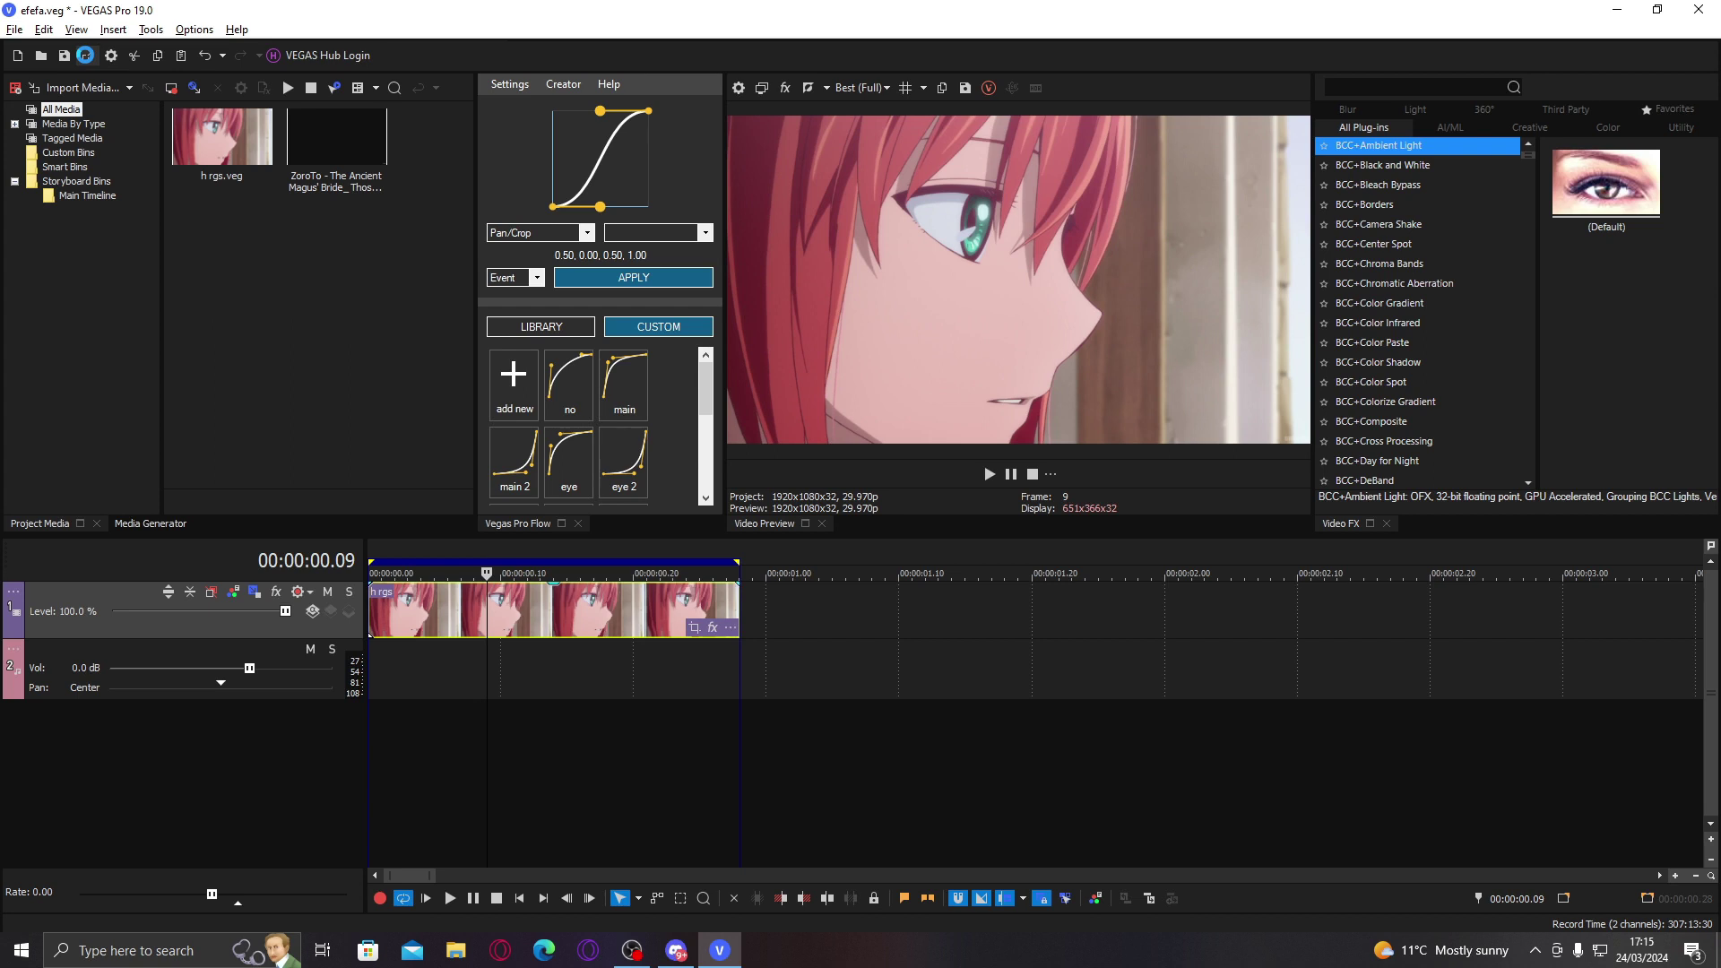
Step: Render the clip as "ded frames chise.mp4" with the MAGIX AVC/AAC Internet HD 1080p 29.97 fps template, customizing its video rendering quality
click(85, 55)
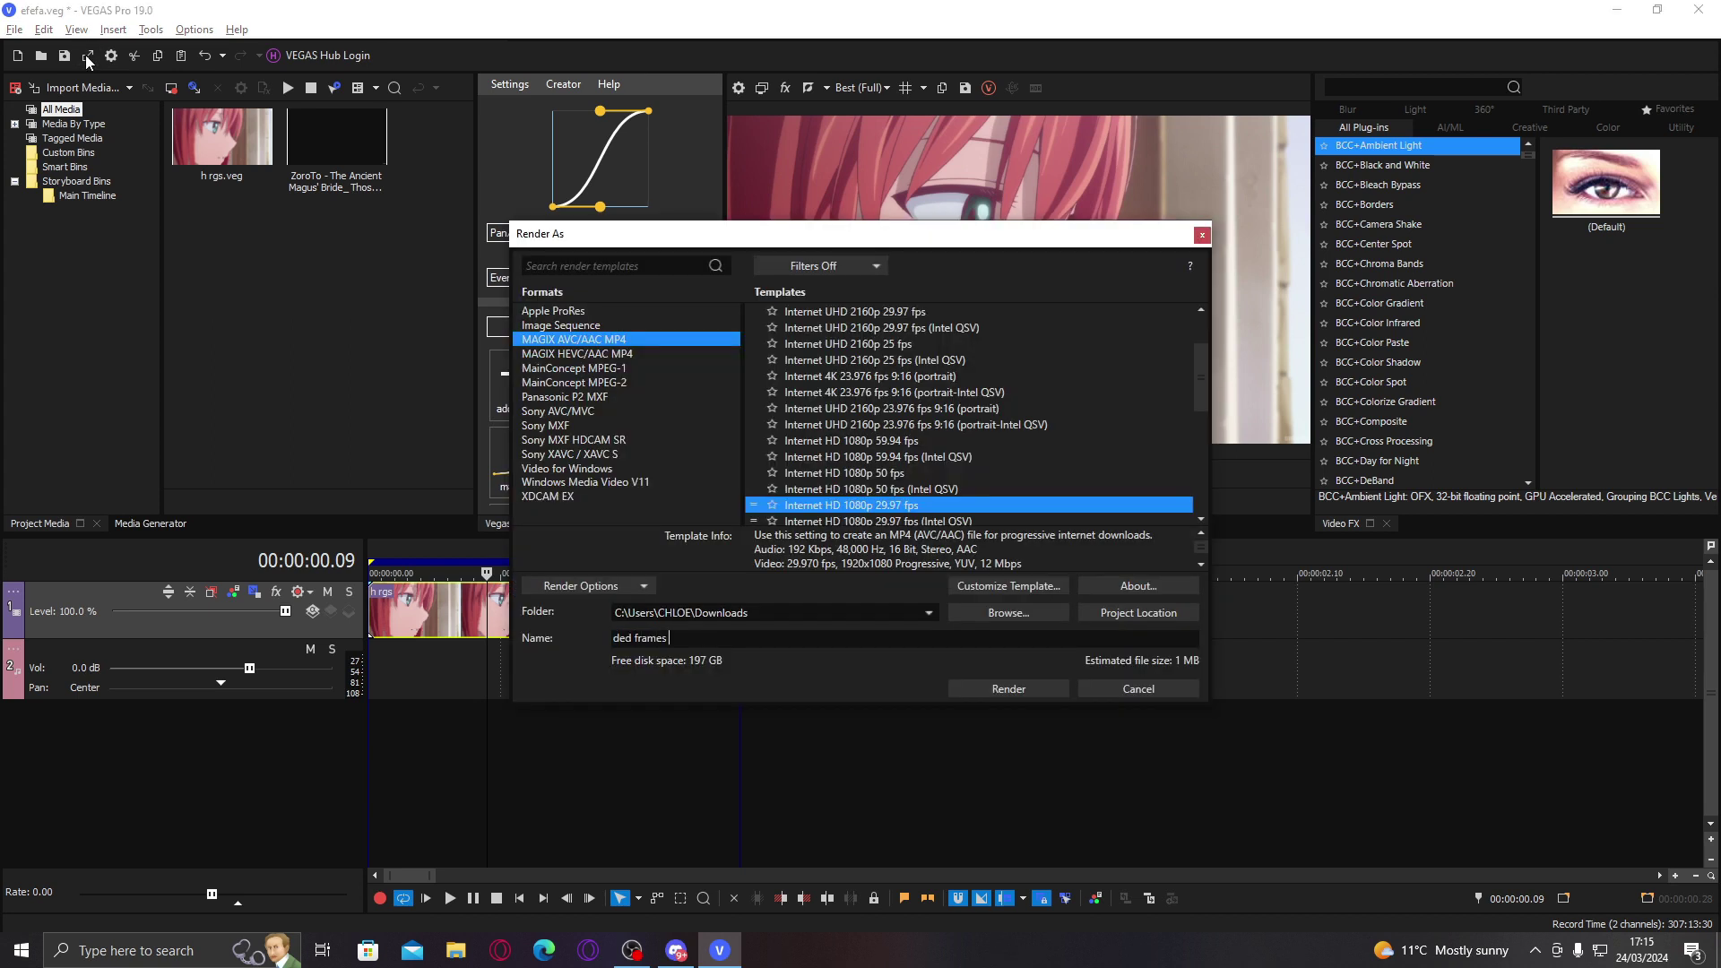
click(1008, 586)
click(857, 815)
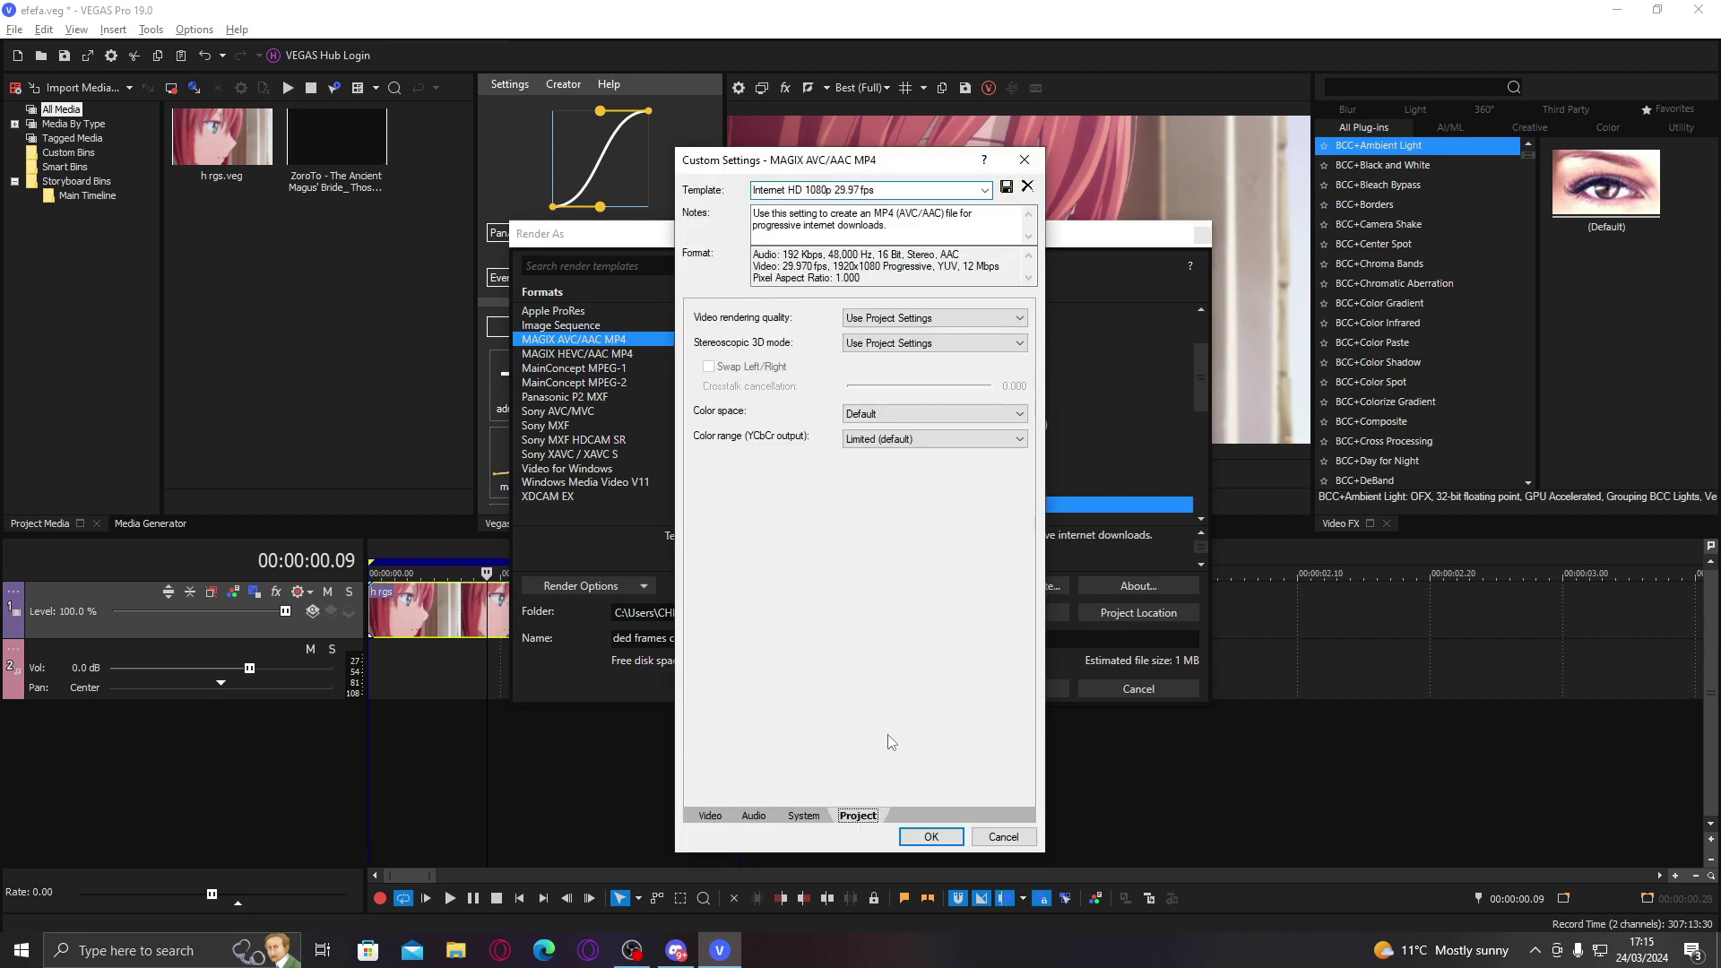
click(903, 320)
click(897, 384)
click(931, 836)
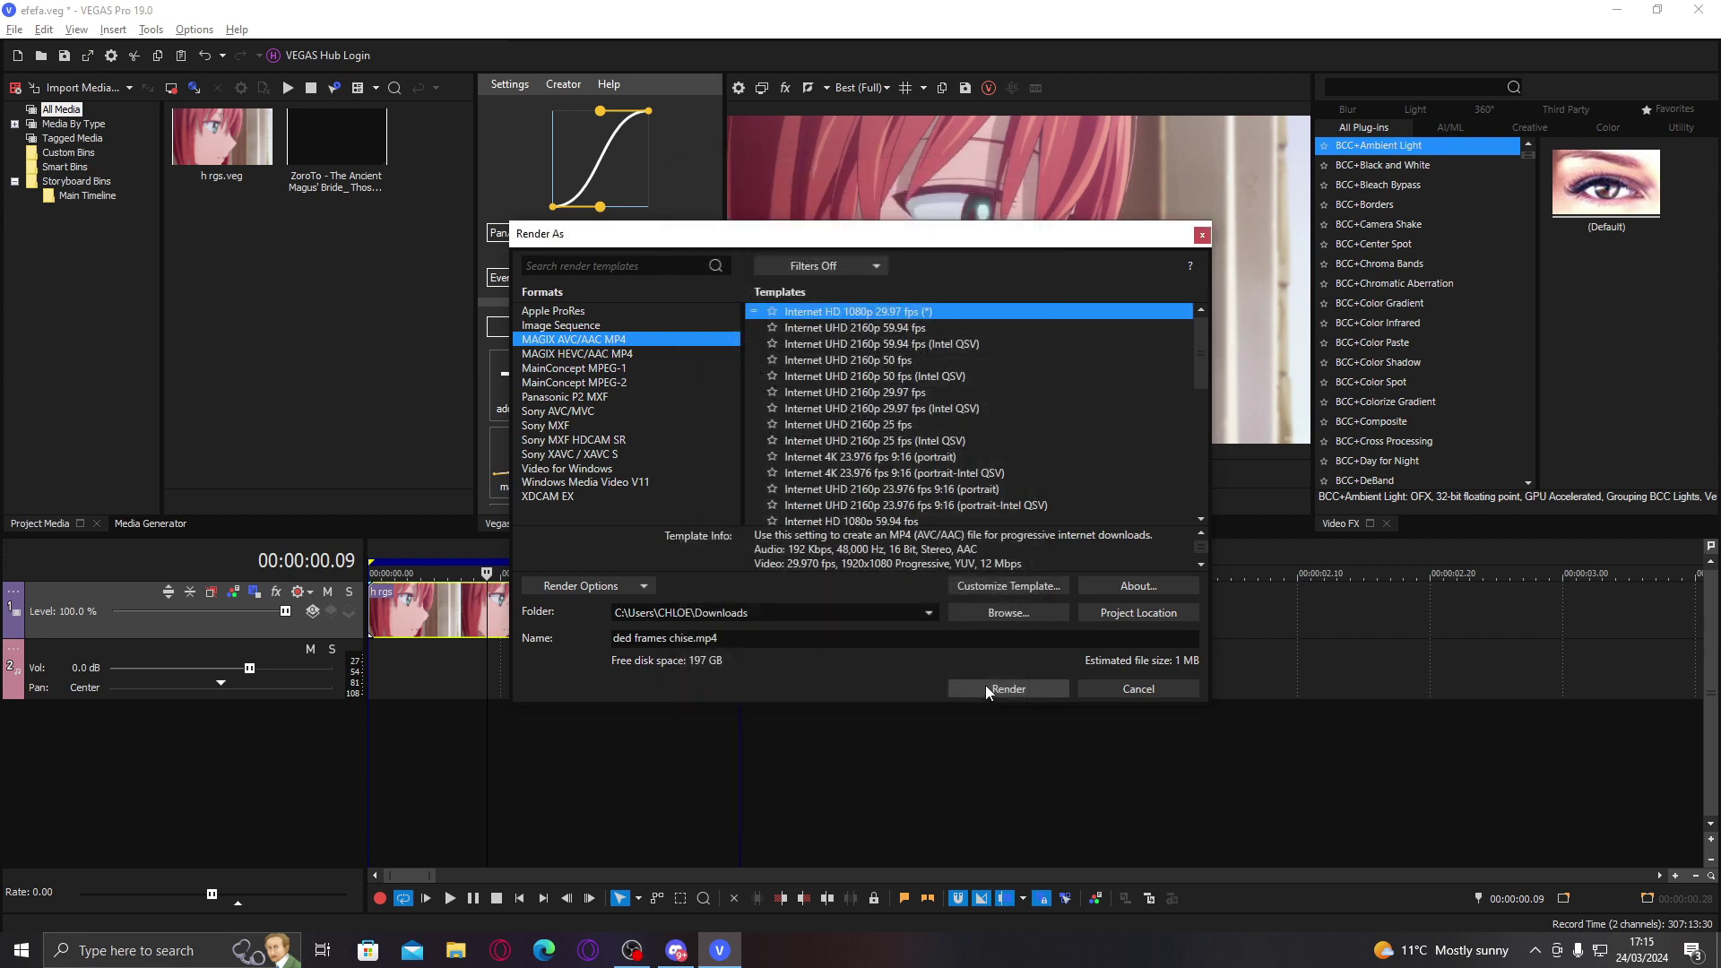
click(987, 690)
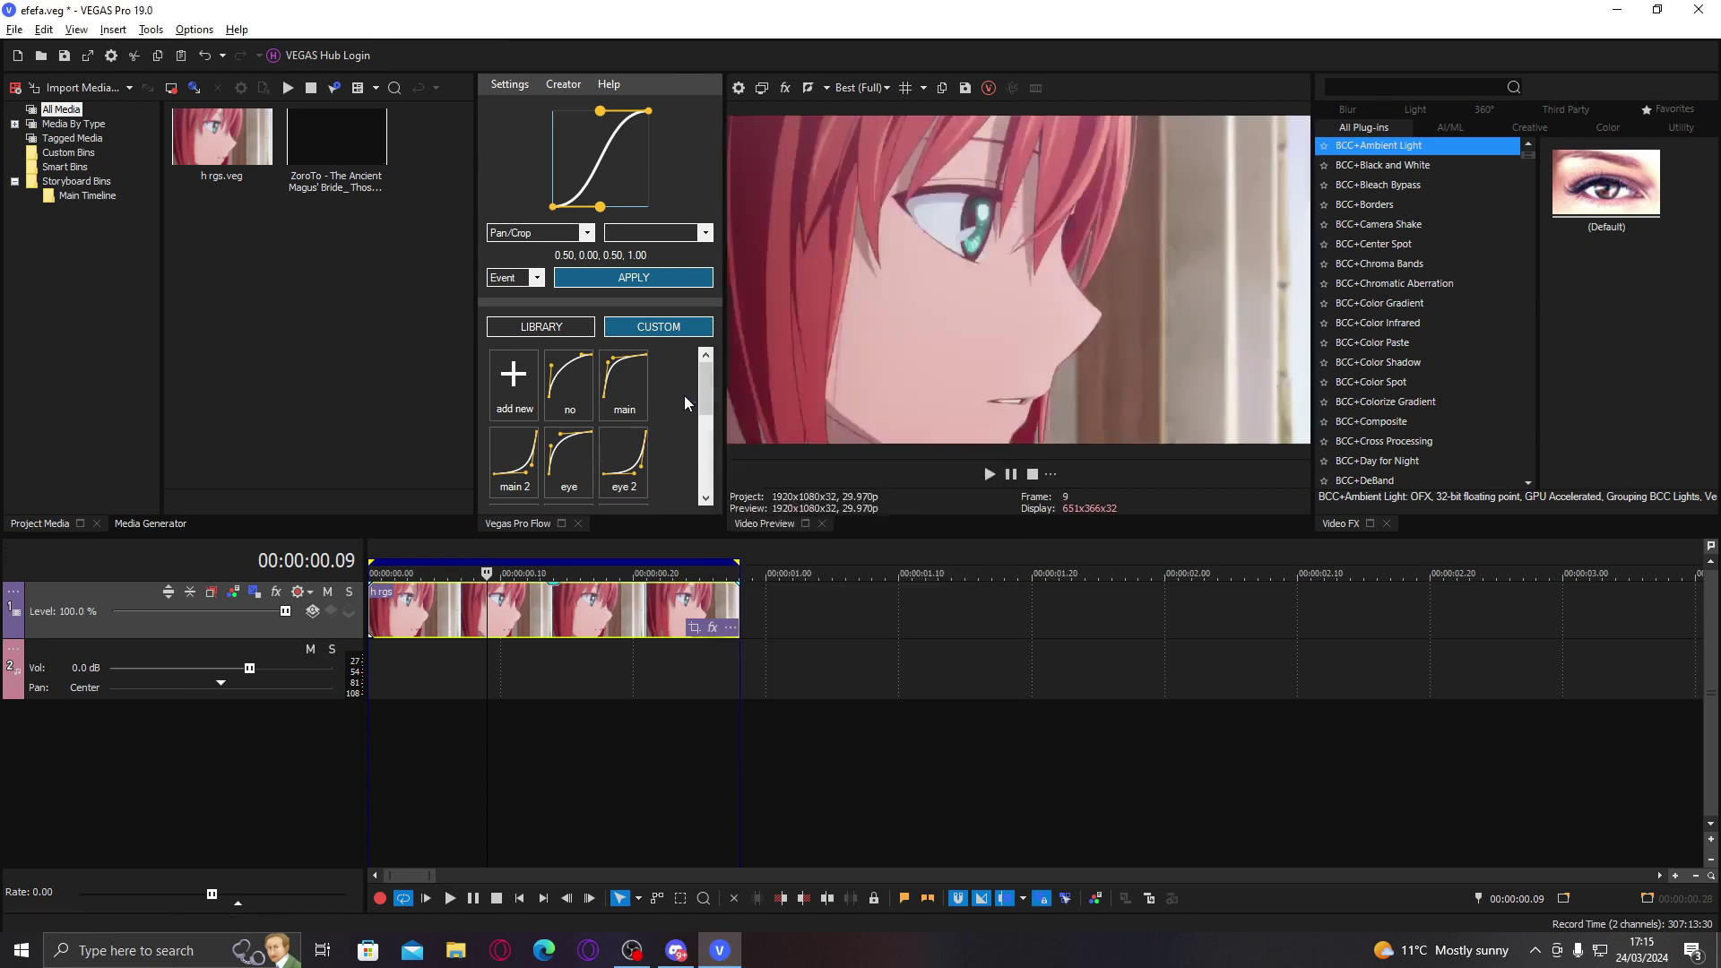
Step: Search the computer for Flowframes, then dismiss the search
click(213, 952)
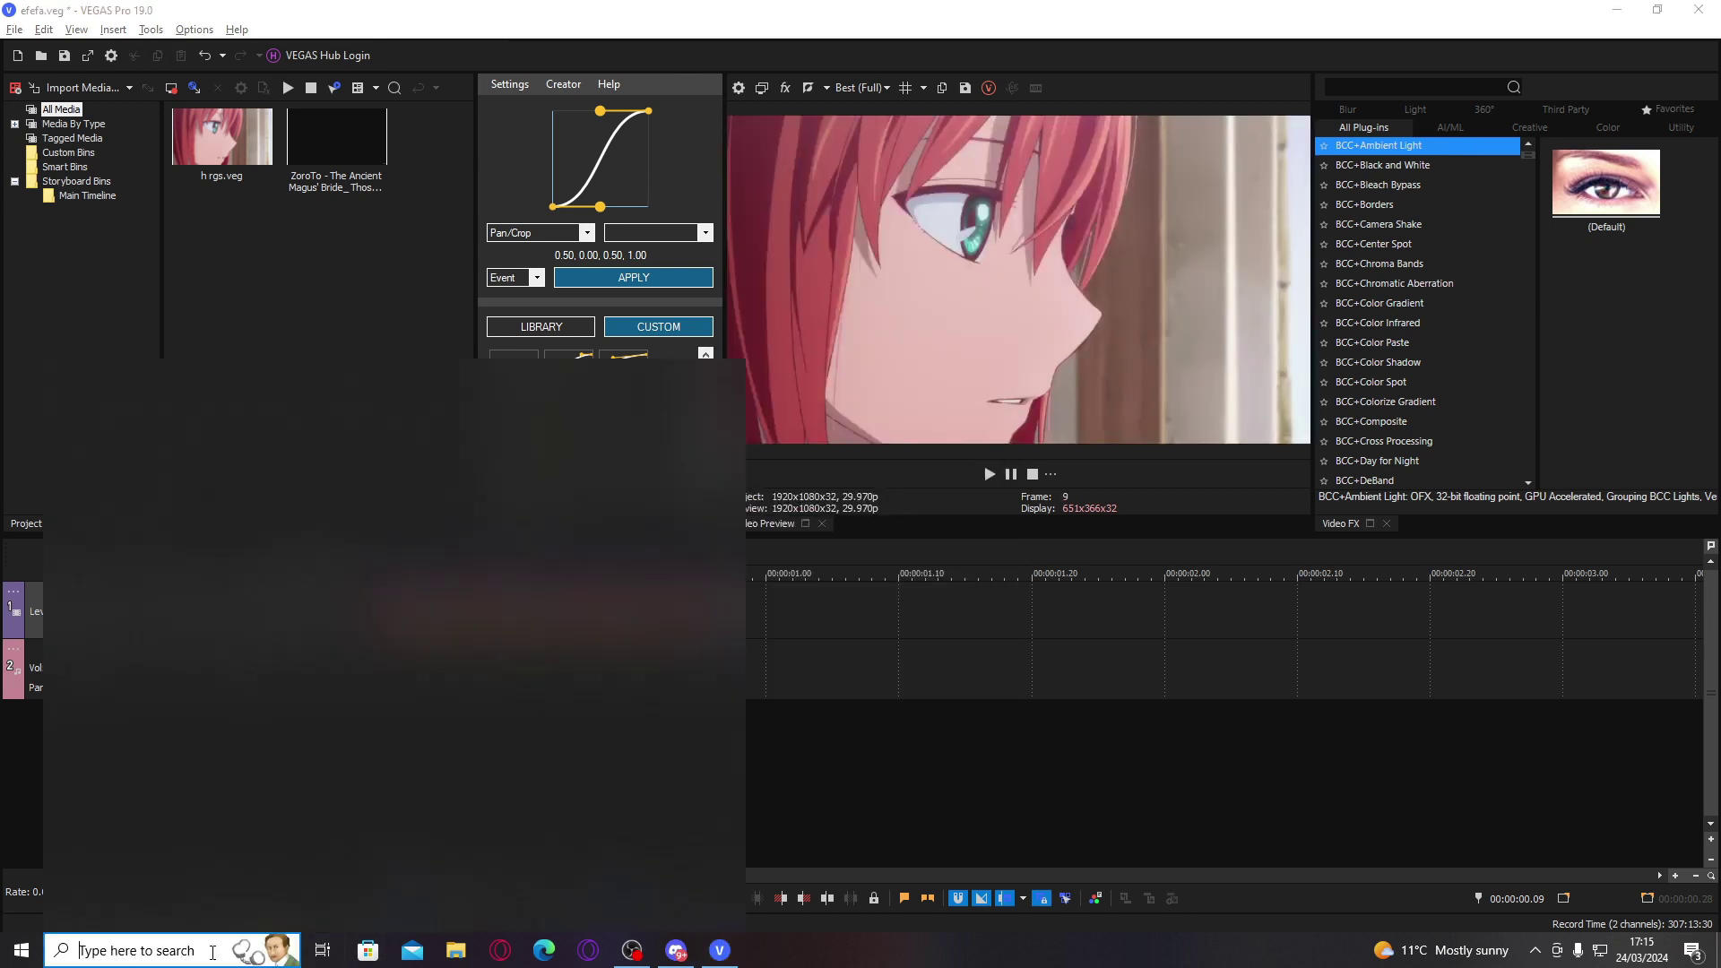
text(flow)
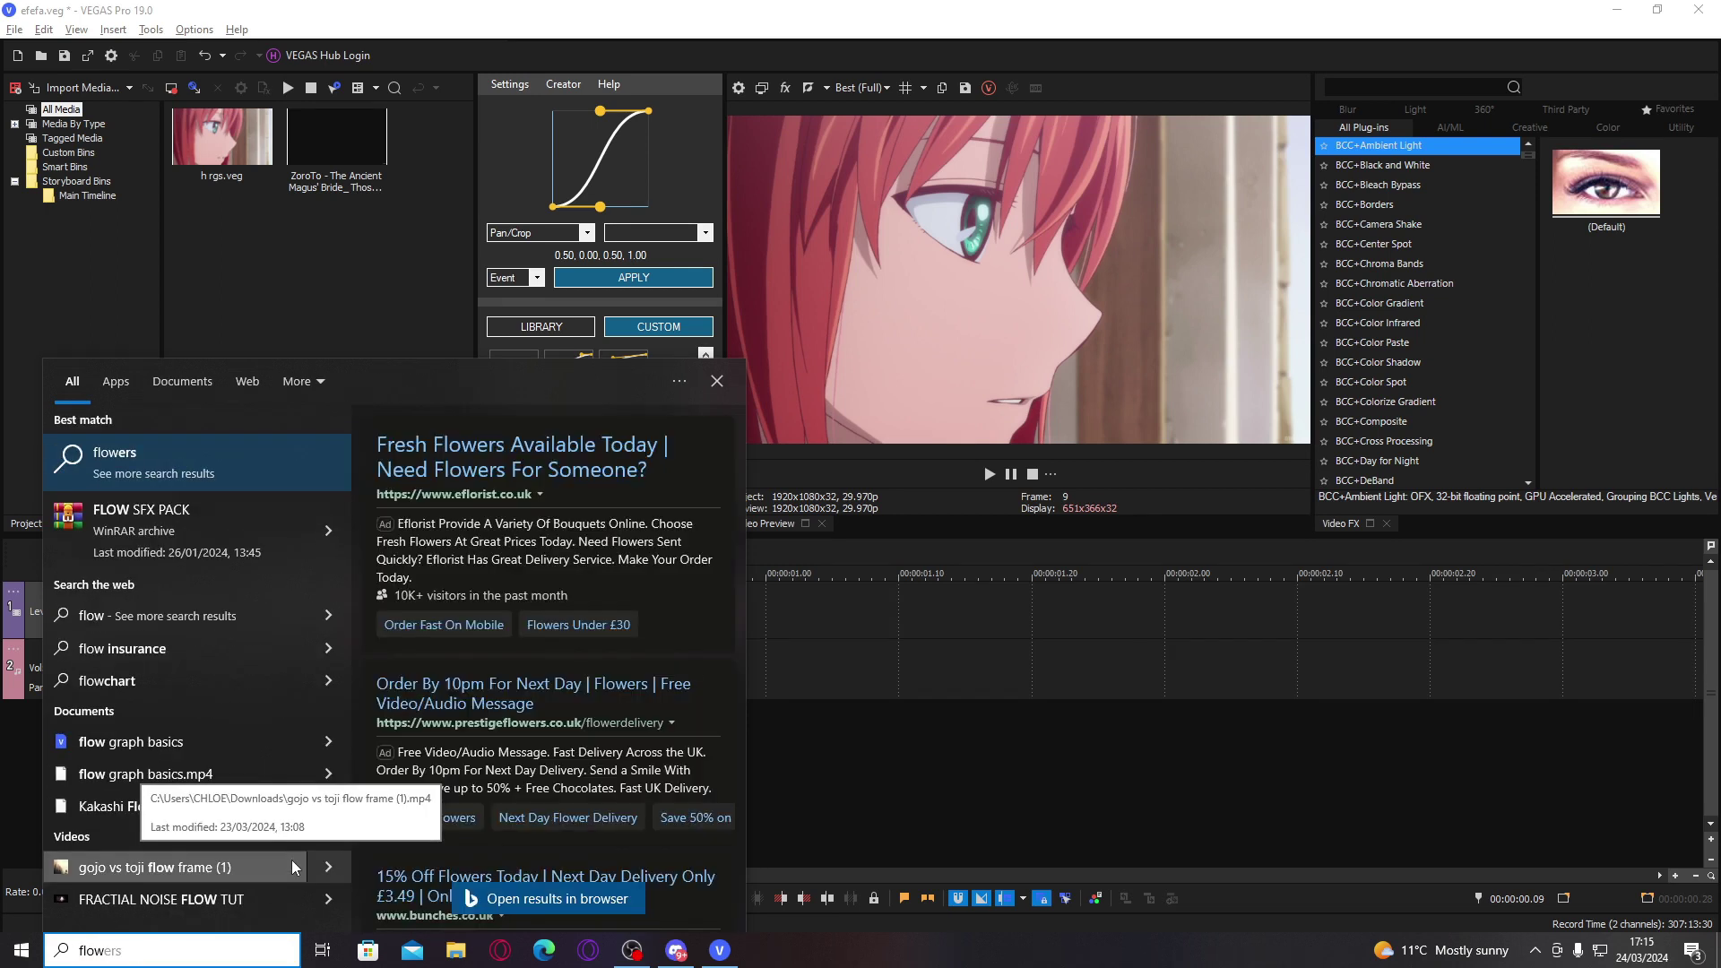
text(fra)
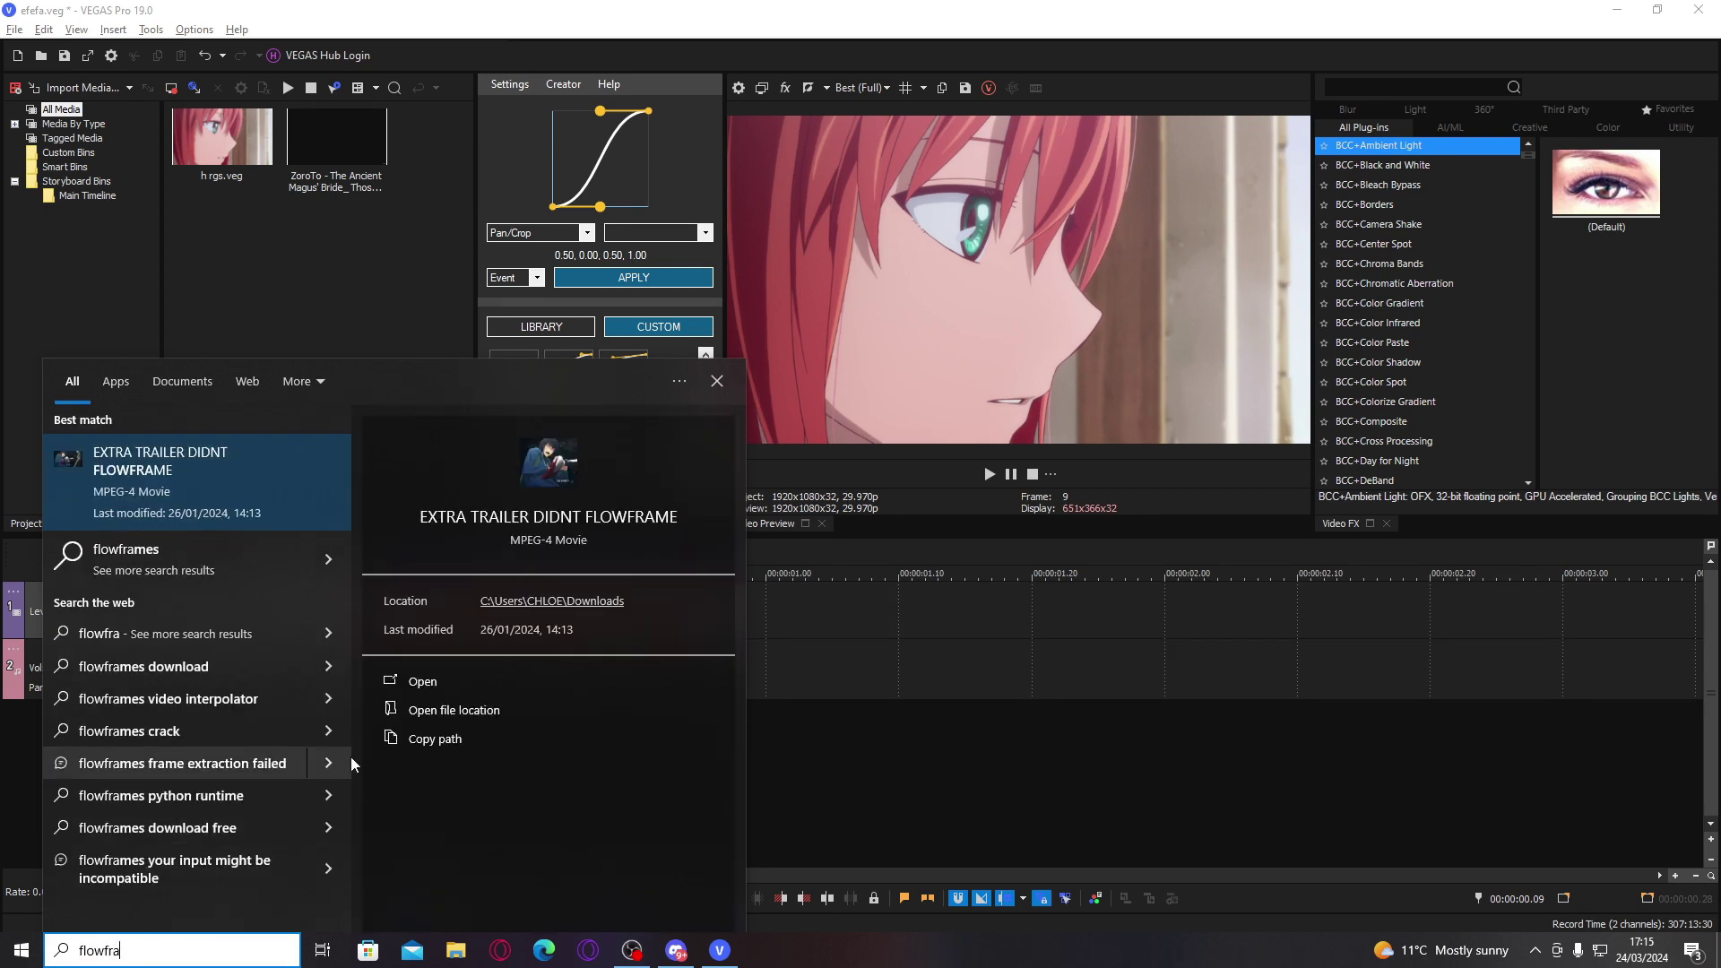
click(317, 298)
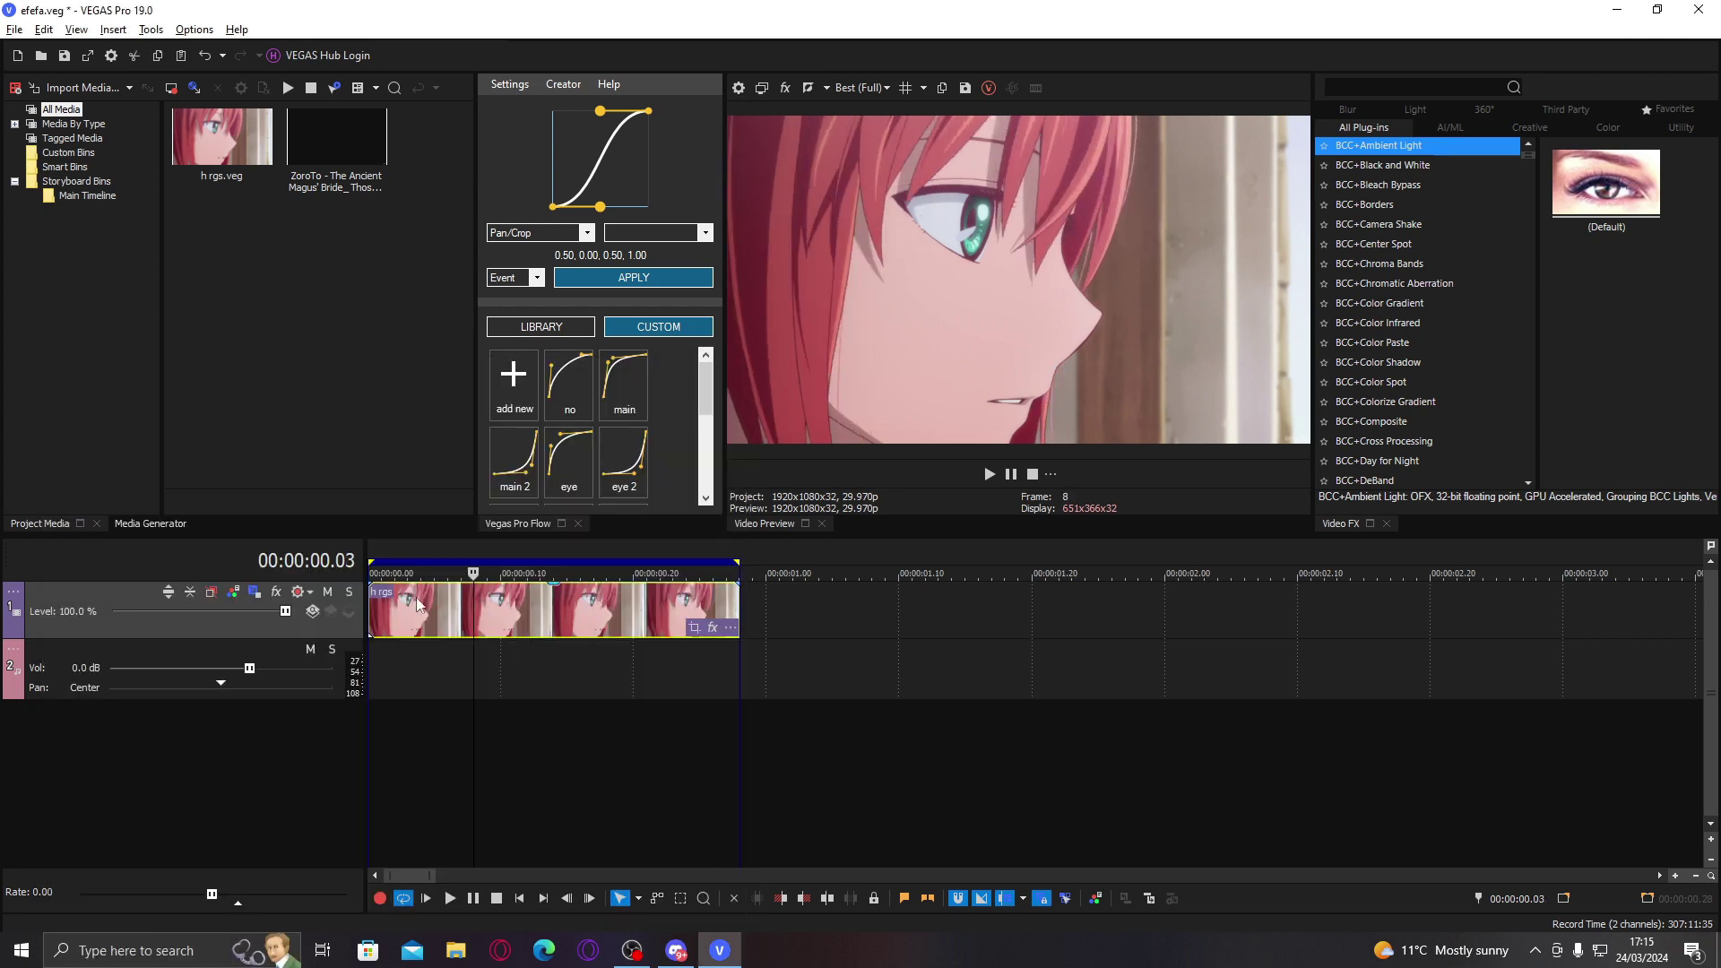
Step: Replay the looped clip on the parent timeline to review its motion
key(space)
key(space)
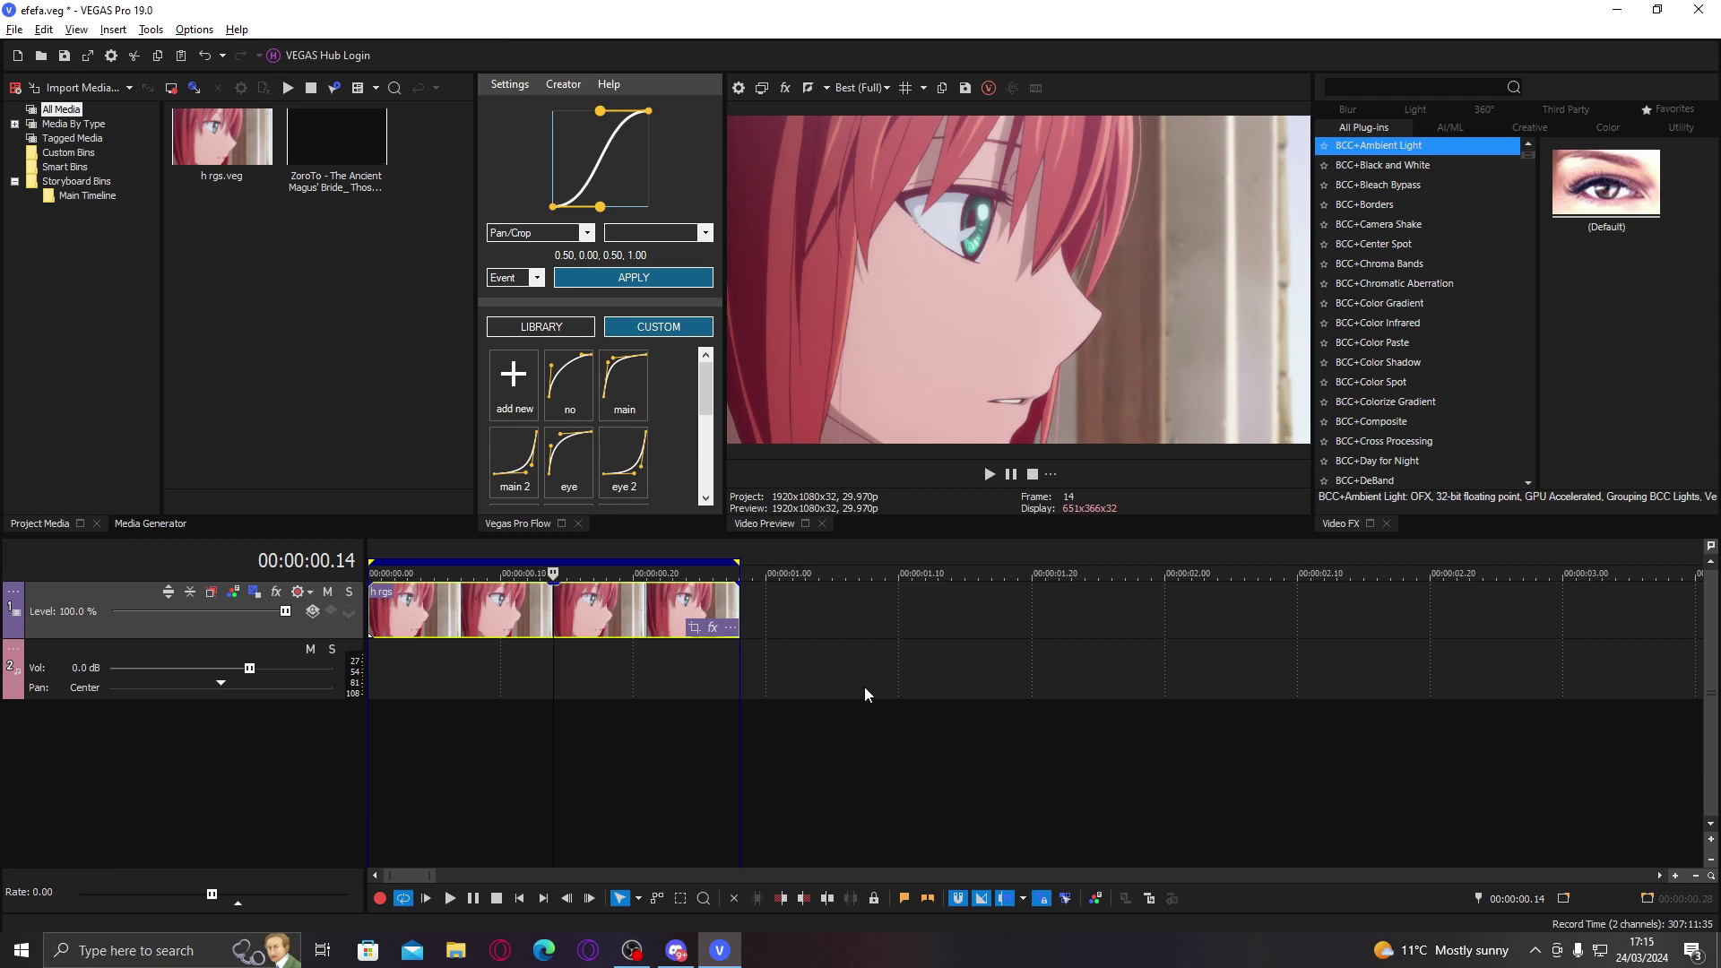
click(651, 652)
key(space)
click(656, 600)
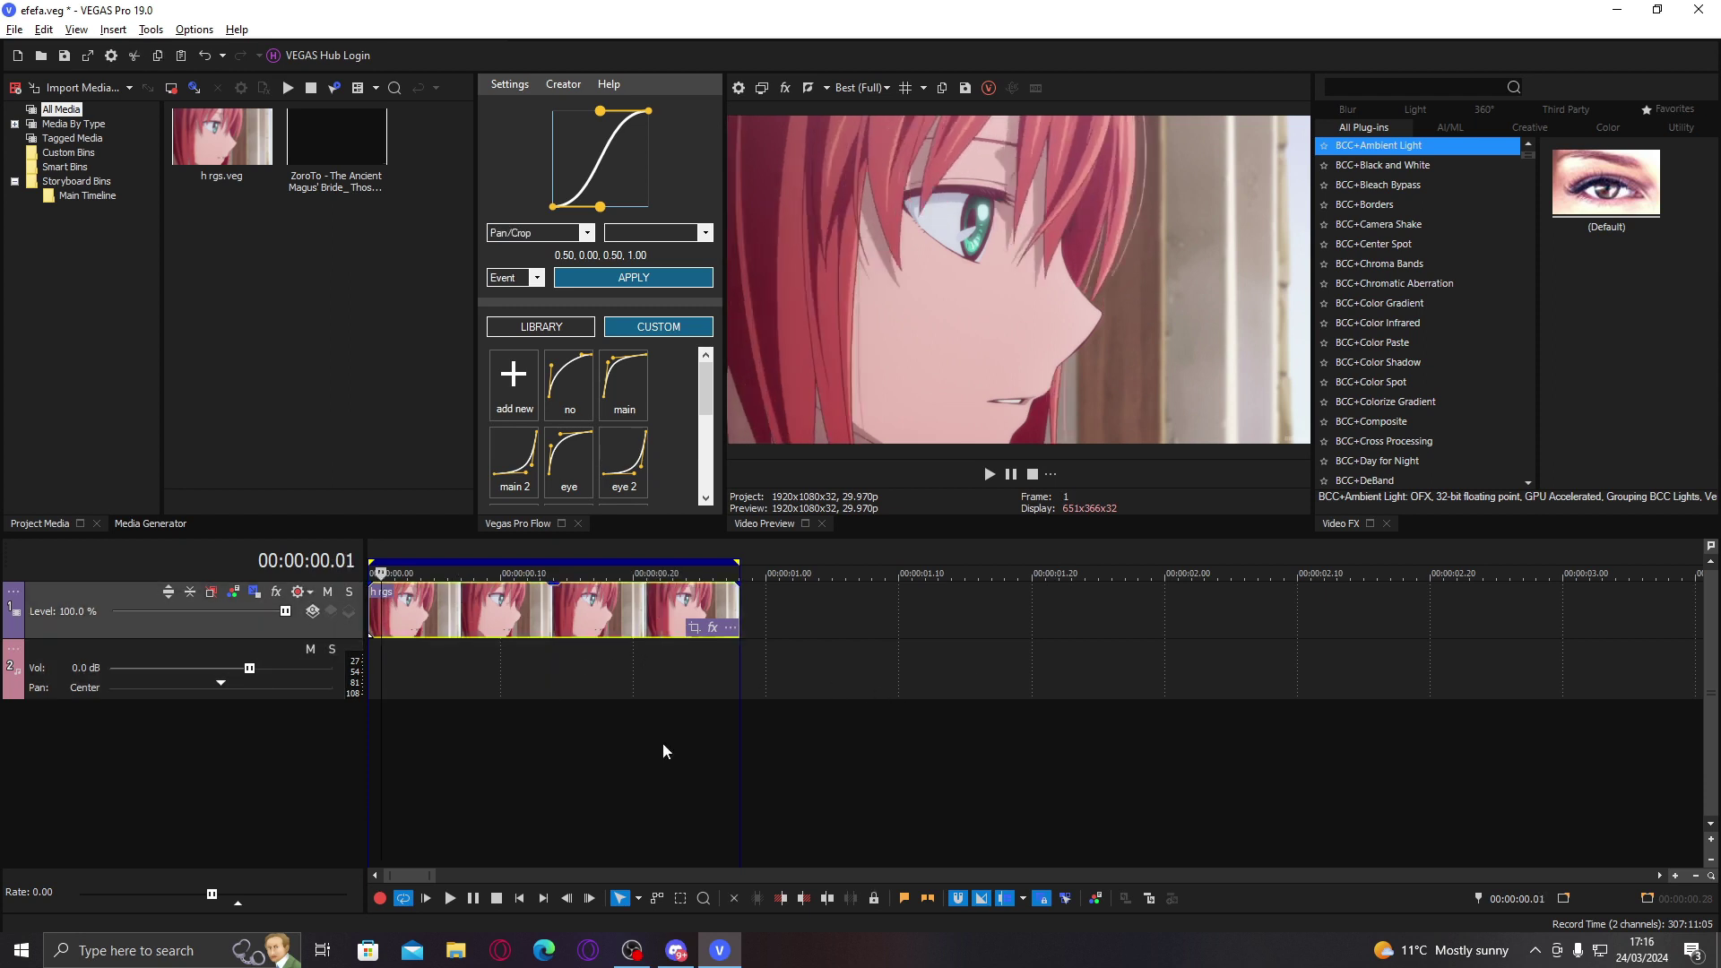